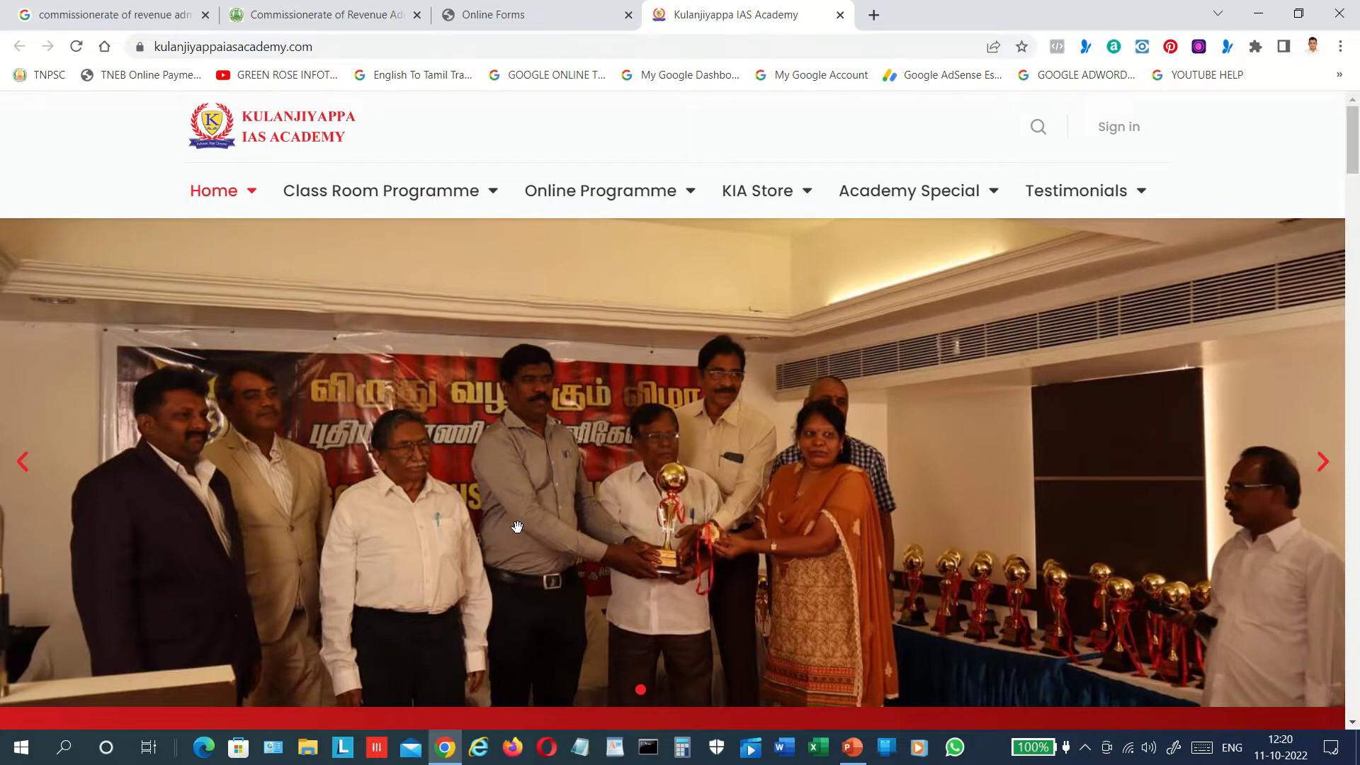
Step: Look through the Kulanjiyappa IAS Academy homepage down to the footer's contact details and return to its beginning
scroll(517, 527, down, 15)
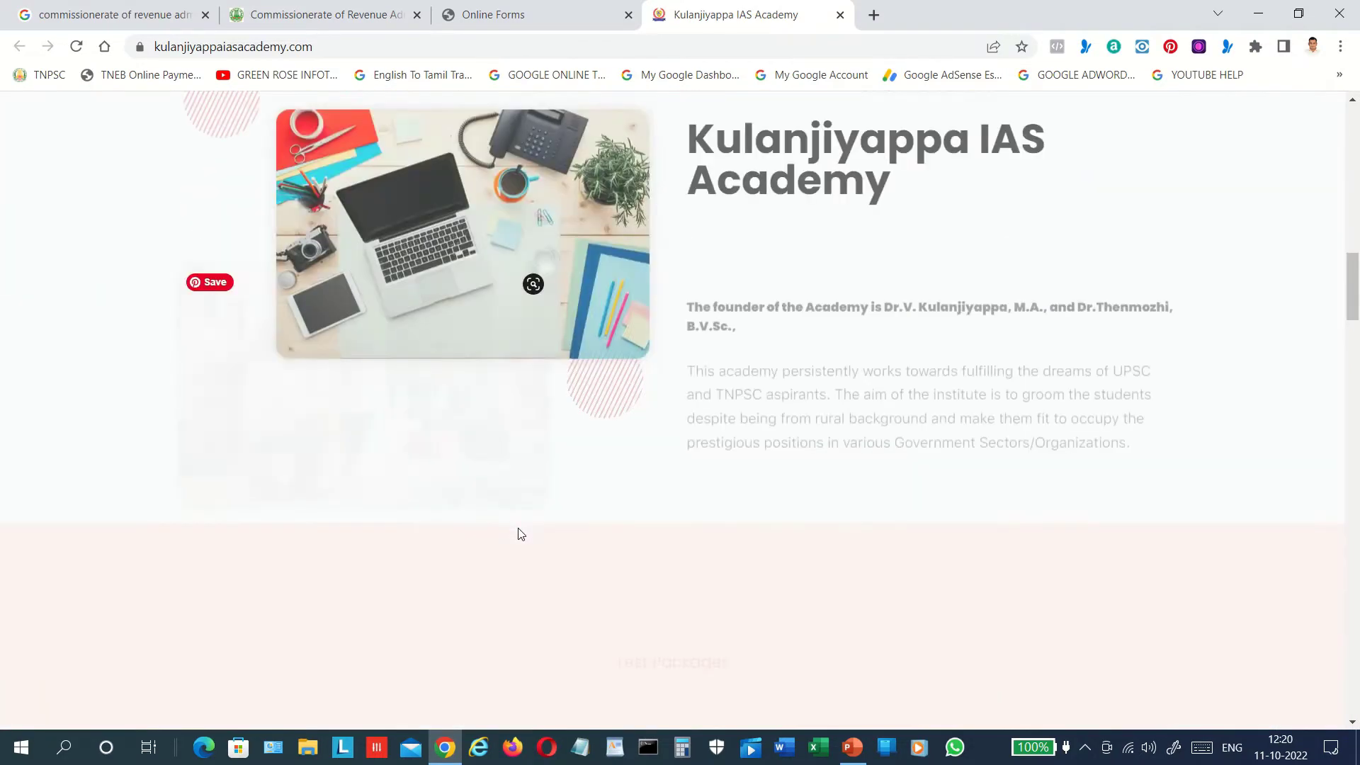
scroll(520, 534, down, 15)
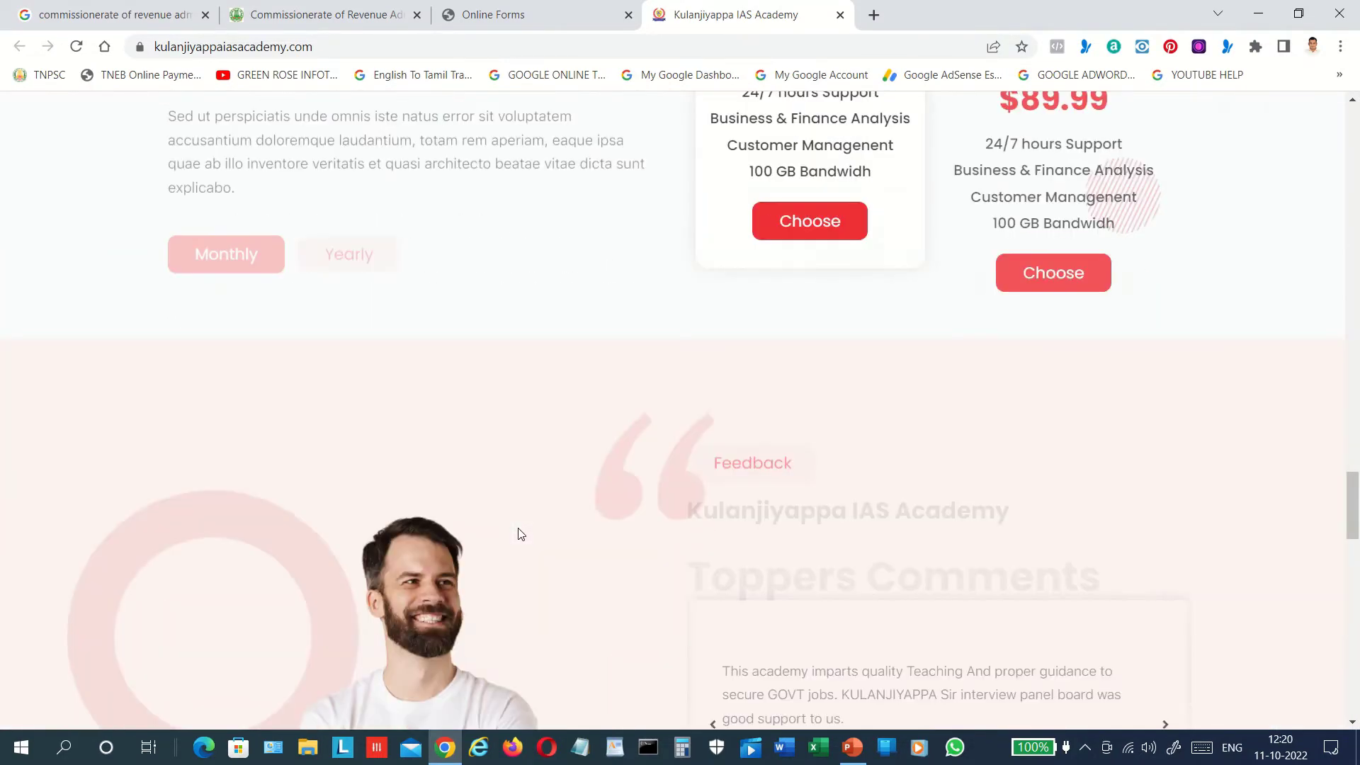
scroll(520, 534, down, 15)
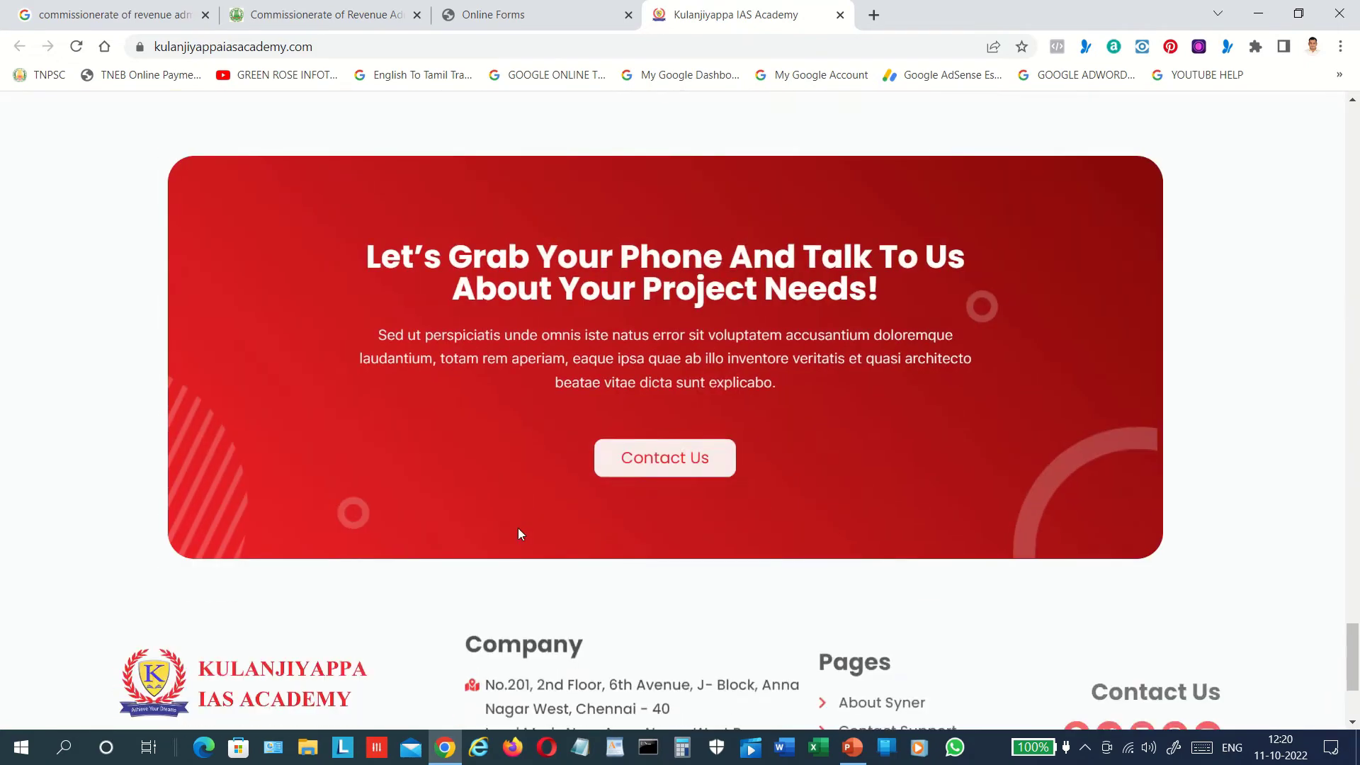
scroll(519, 535, down, 3)
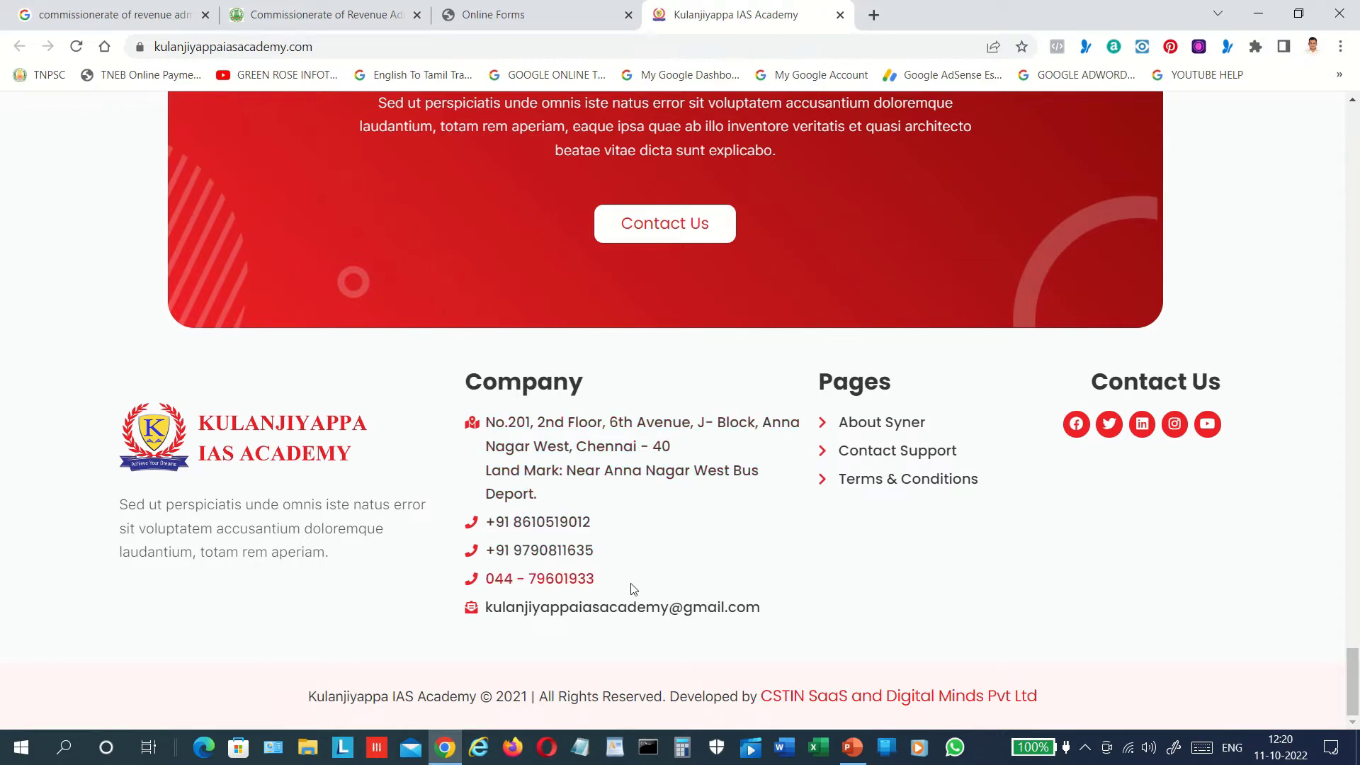
click(1351, 110)
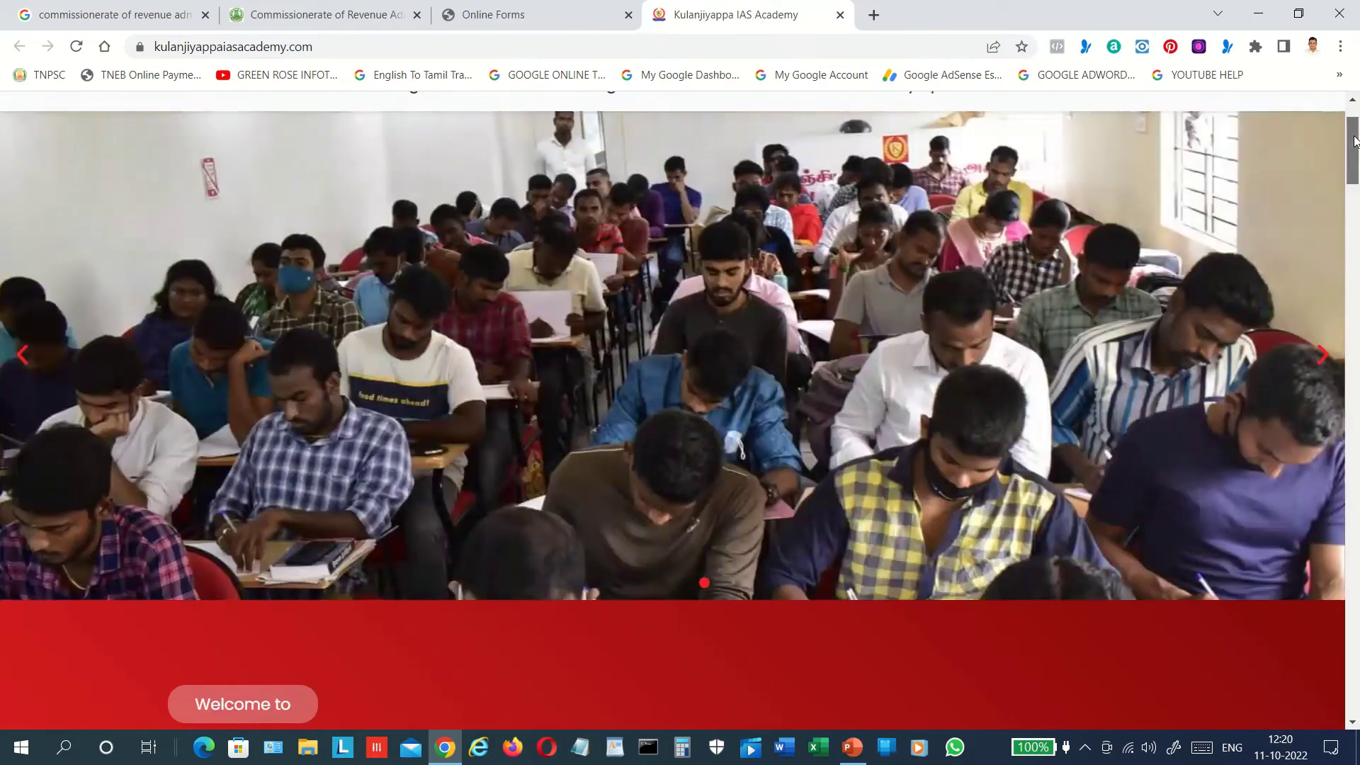
drag(1353, 140, 1354, 127)
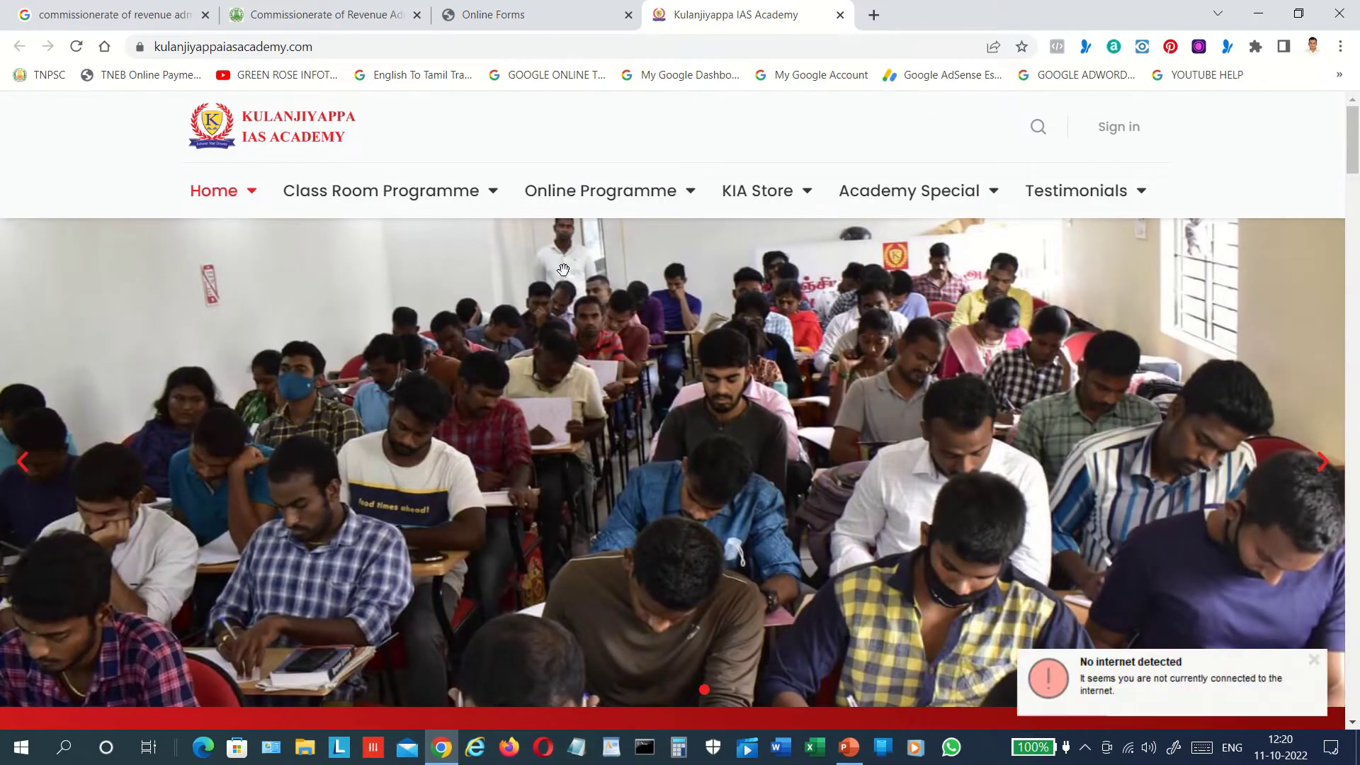
Step: Browse backward through the photo slides in the academy homepage's banner
click(23, 466)
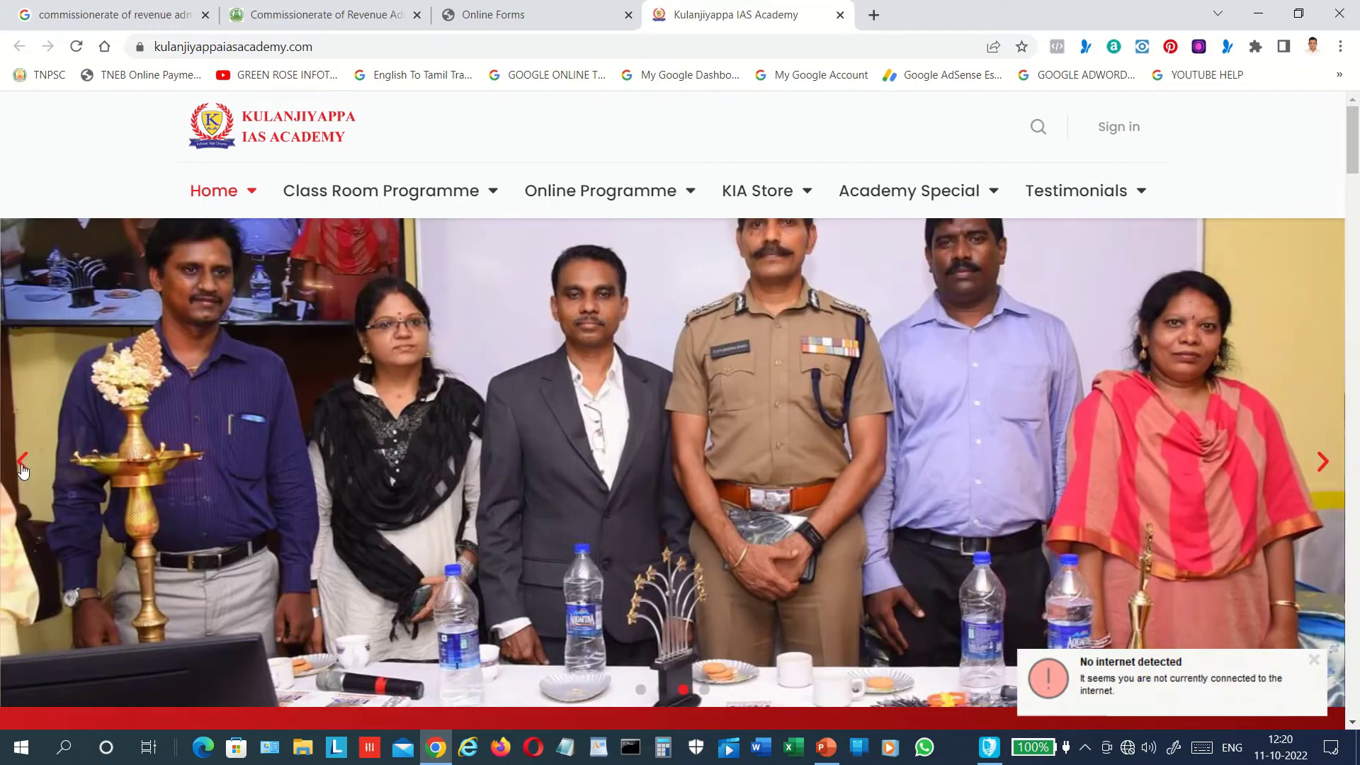
click(22, 466)
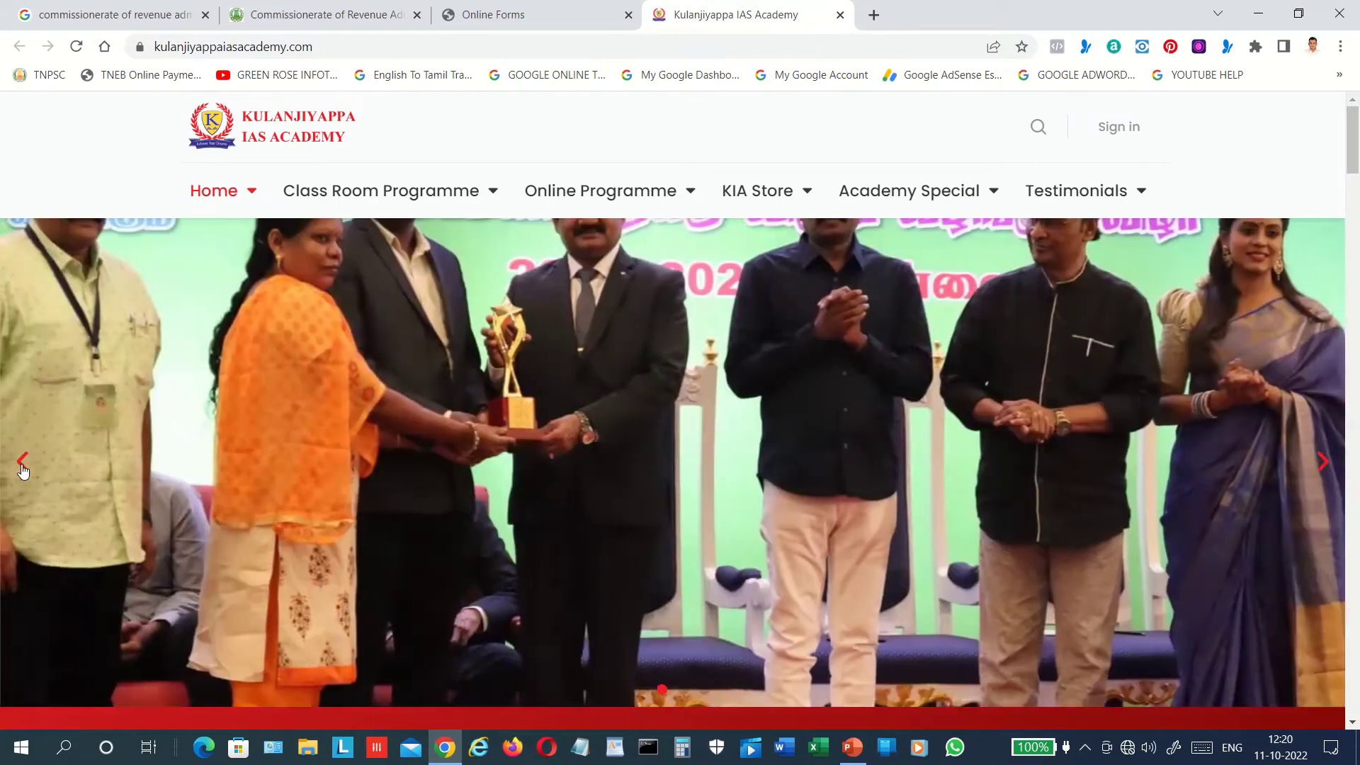
click(23, 466)
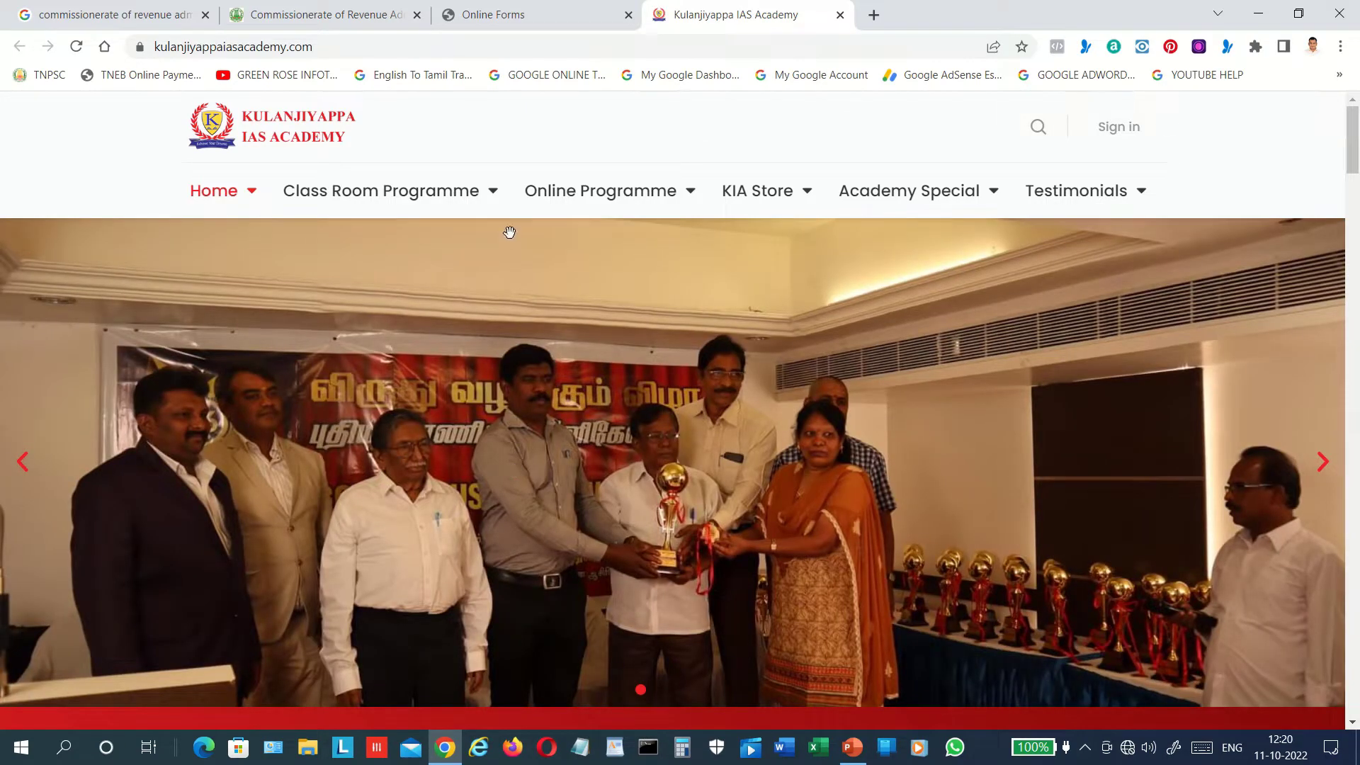
Step: Try to open the academy's Online Programme page and return to the homepage
click(690, 205)
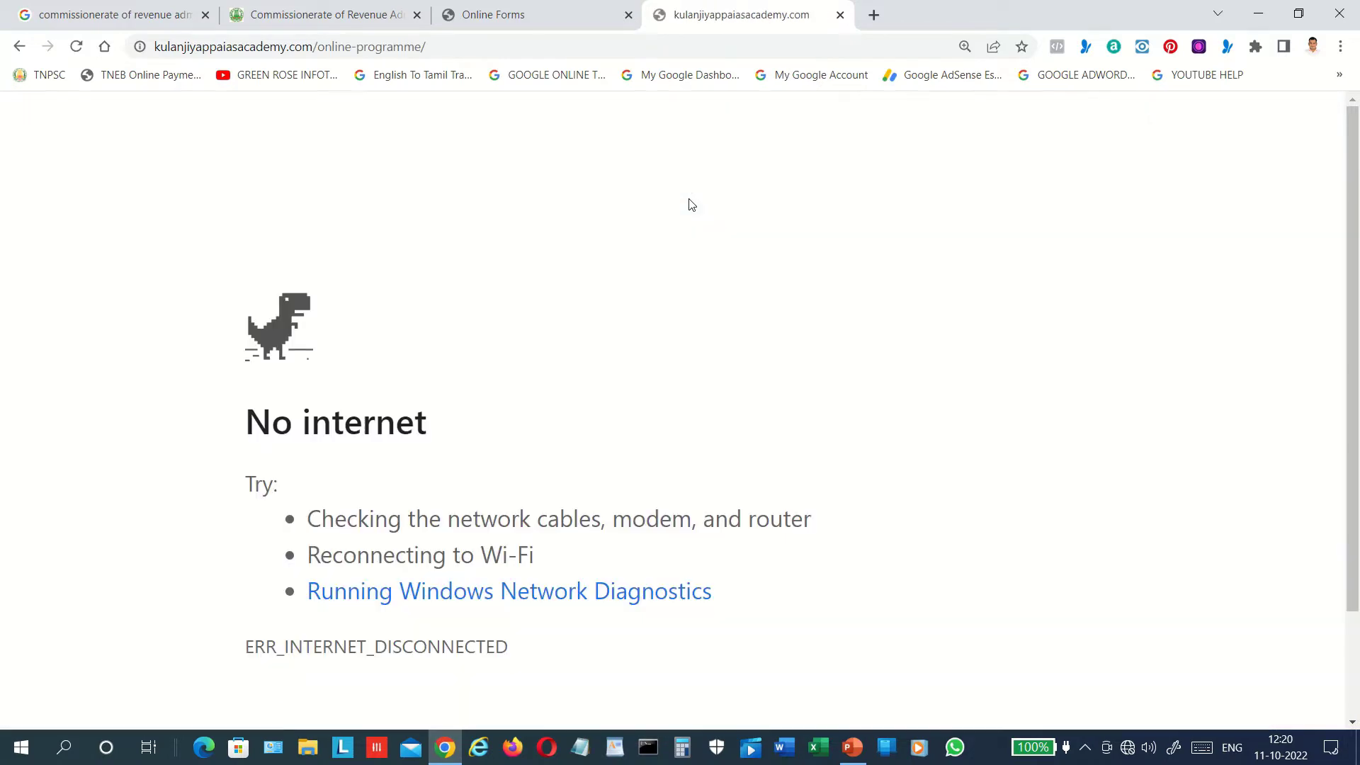
click(21, 48)
mouse_move(621, 193)
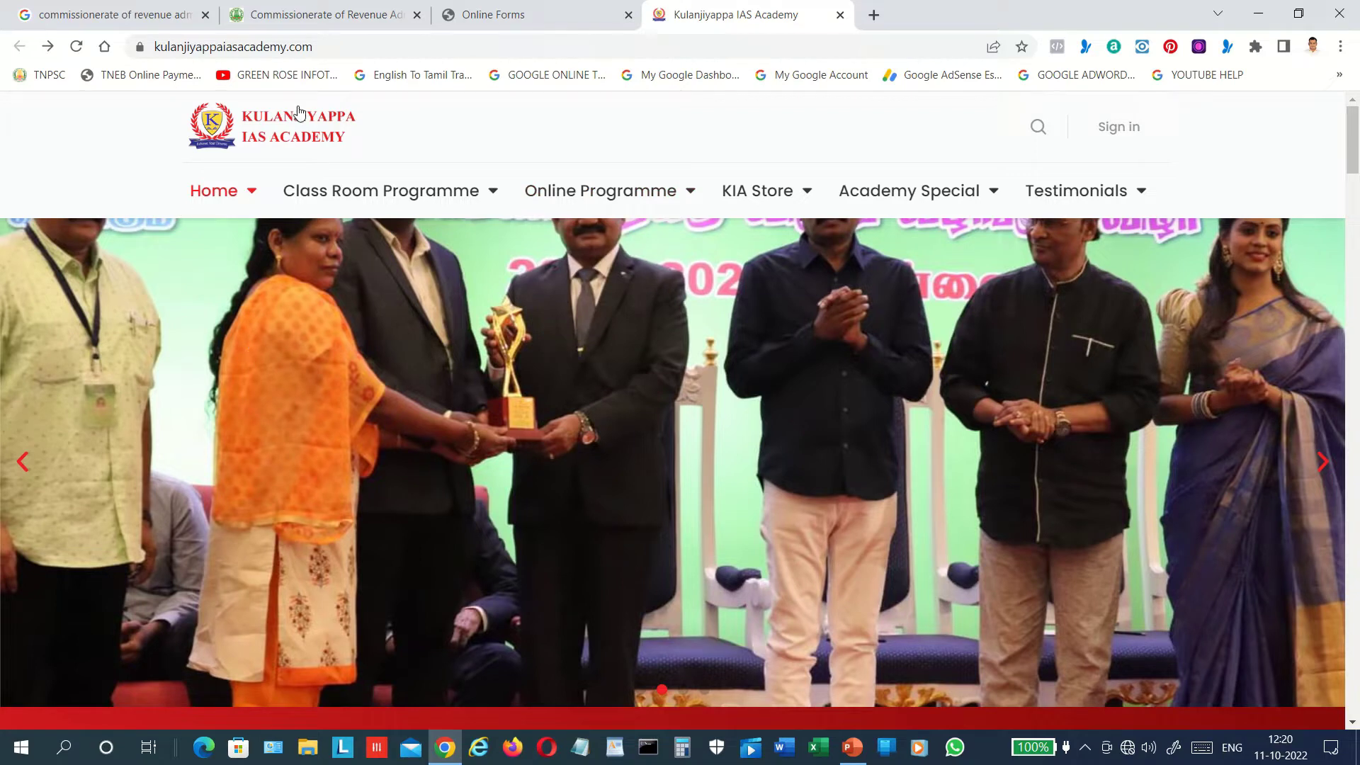
double_click(519, 43)
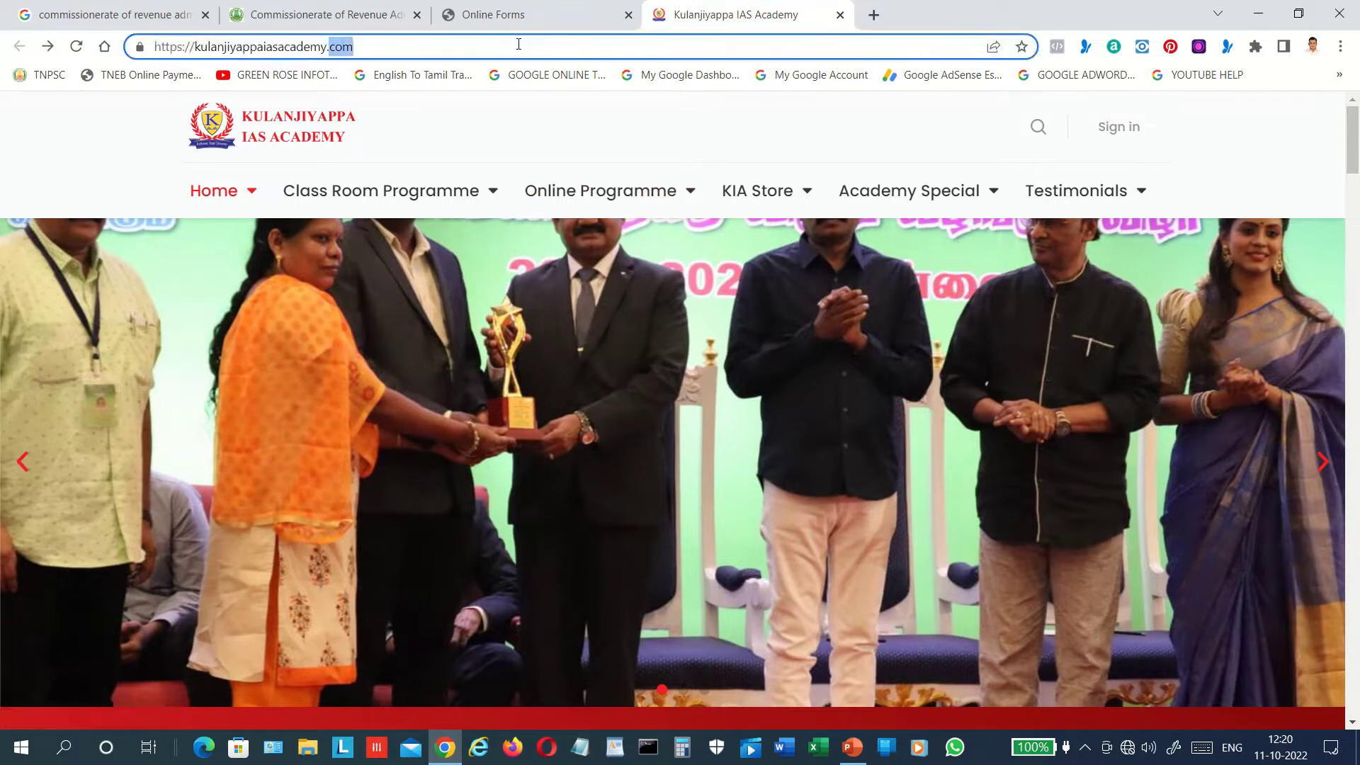
Step: Switch to the agaram.tn.gov.in online form and examine the Applicant Details fields from the applicant's name to religion
click(525, 15)
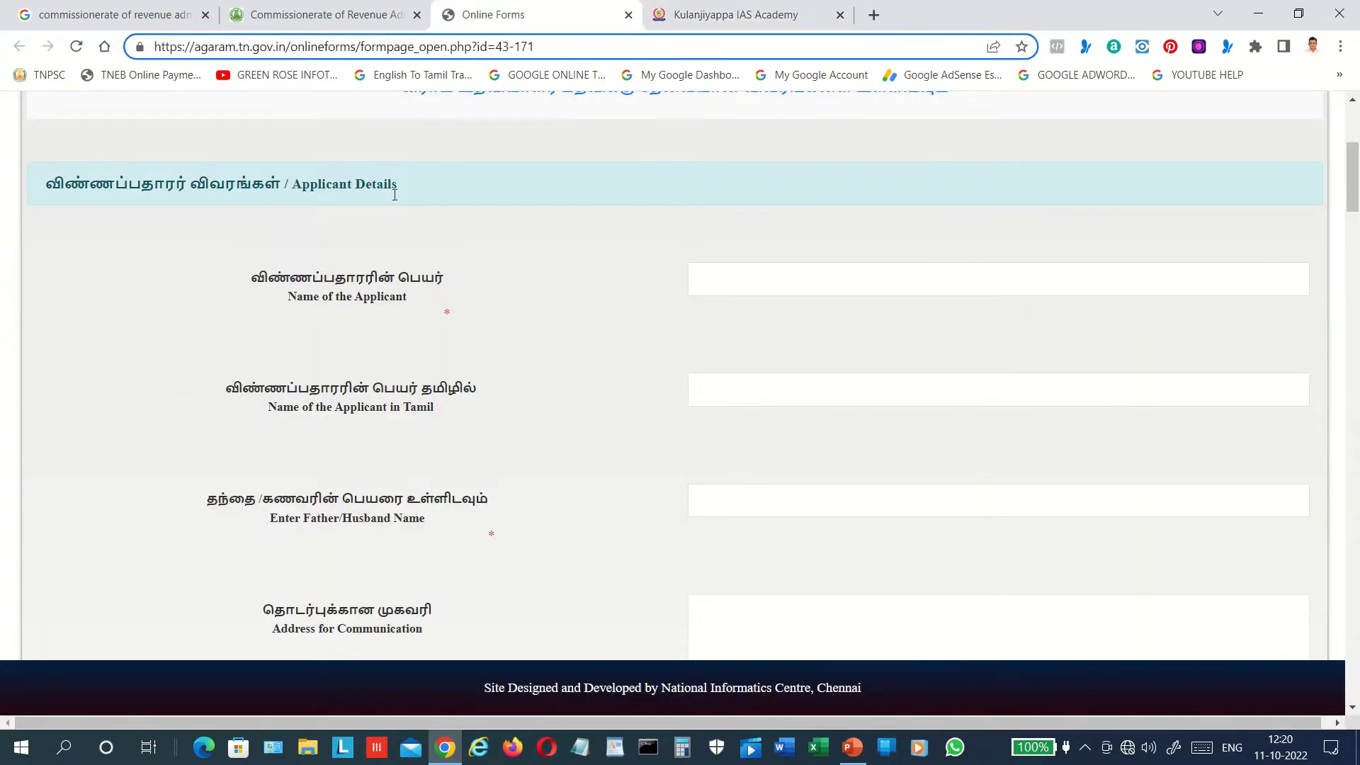
click(623, 377)
scroll(624, 377, down, 3)
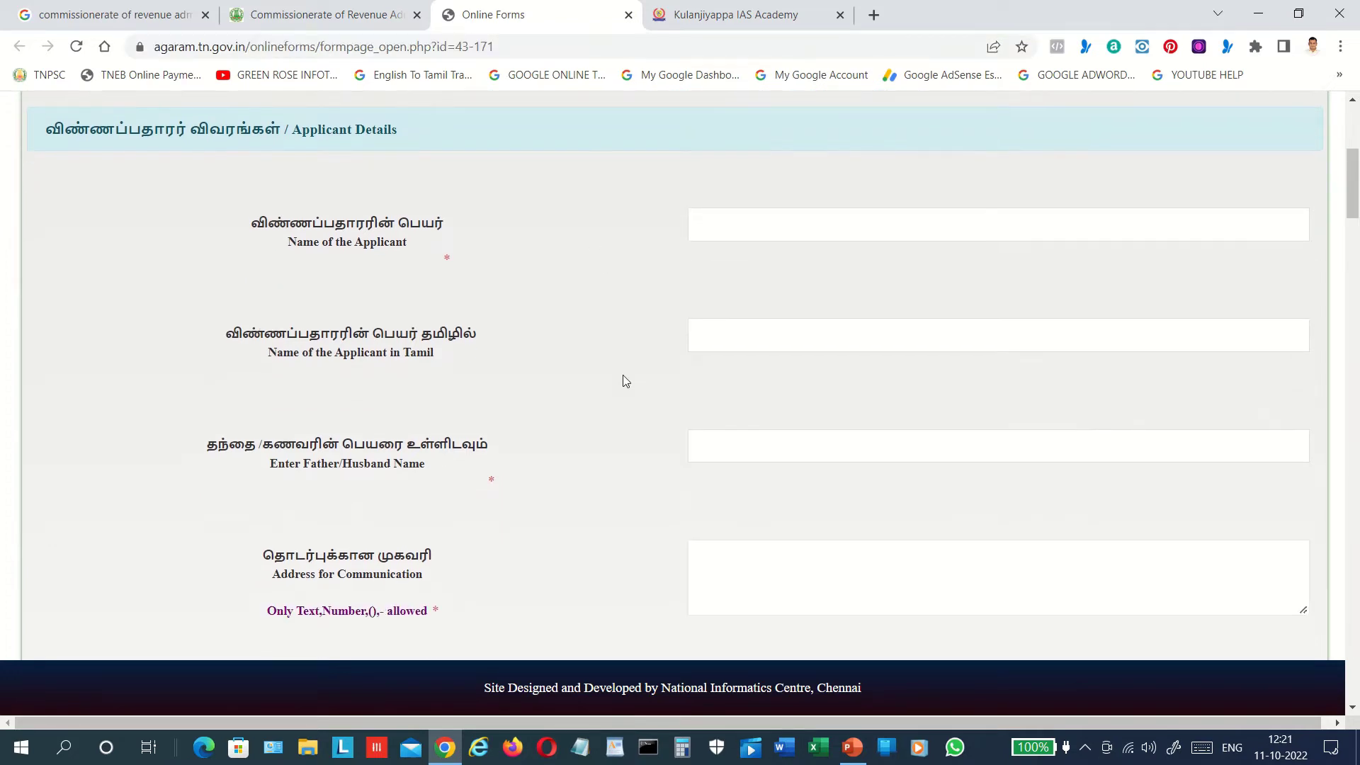
scroll(625, 382, down, 2)
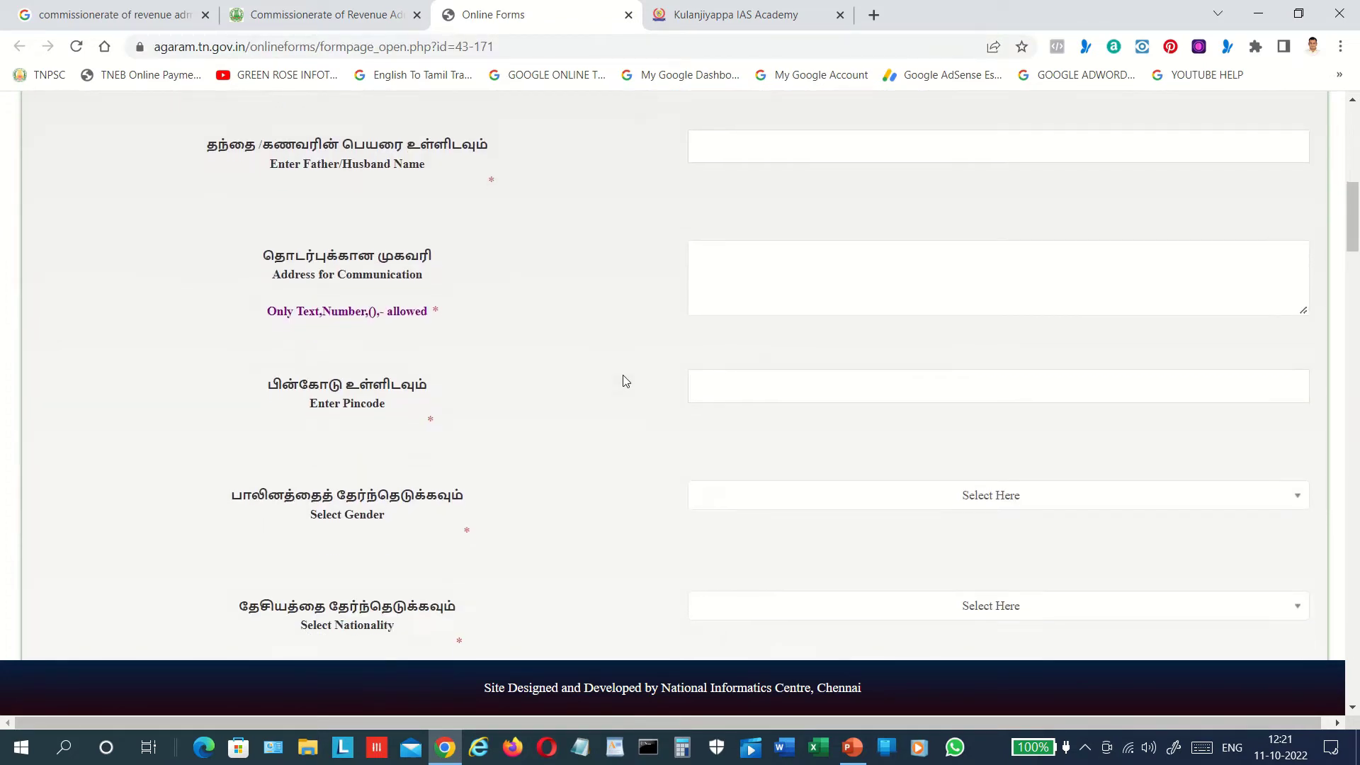
scroll(626, 381, down, 1)
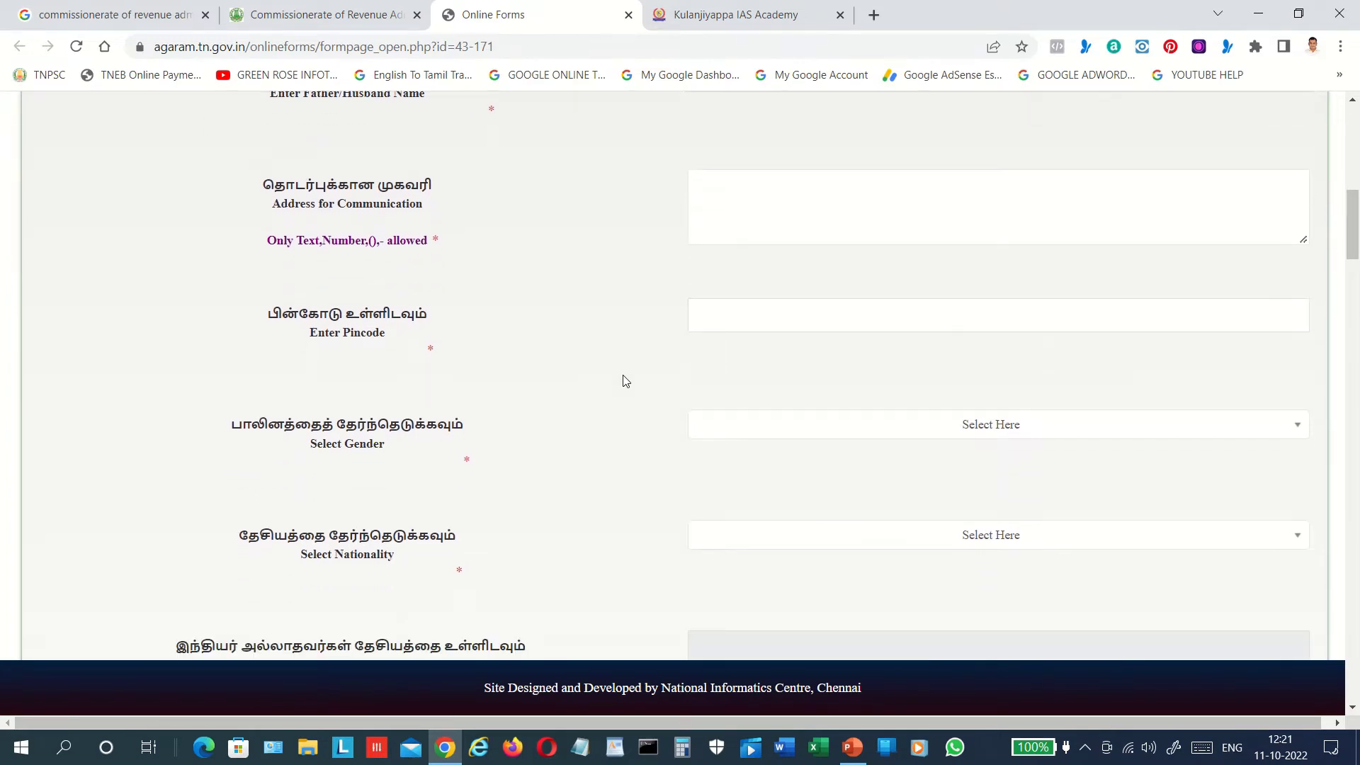
scroll(625, 381, up, 1)
scroll(625, 381, down, 1)
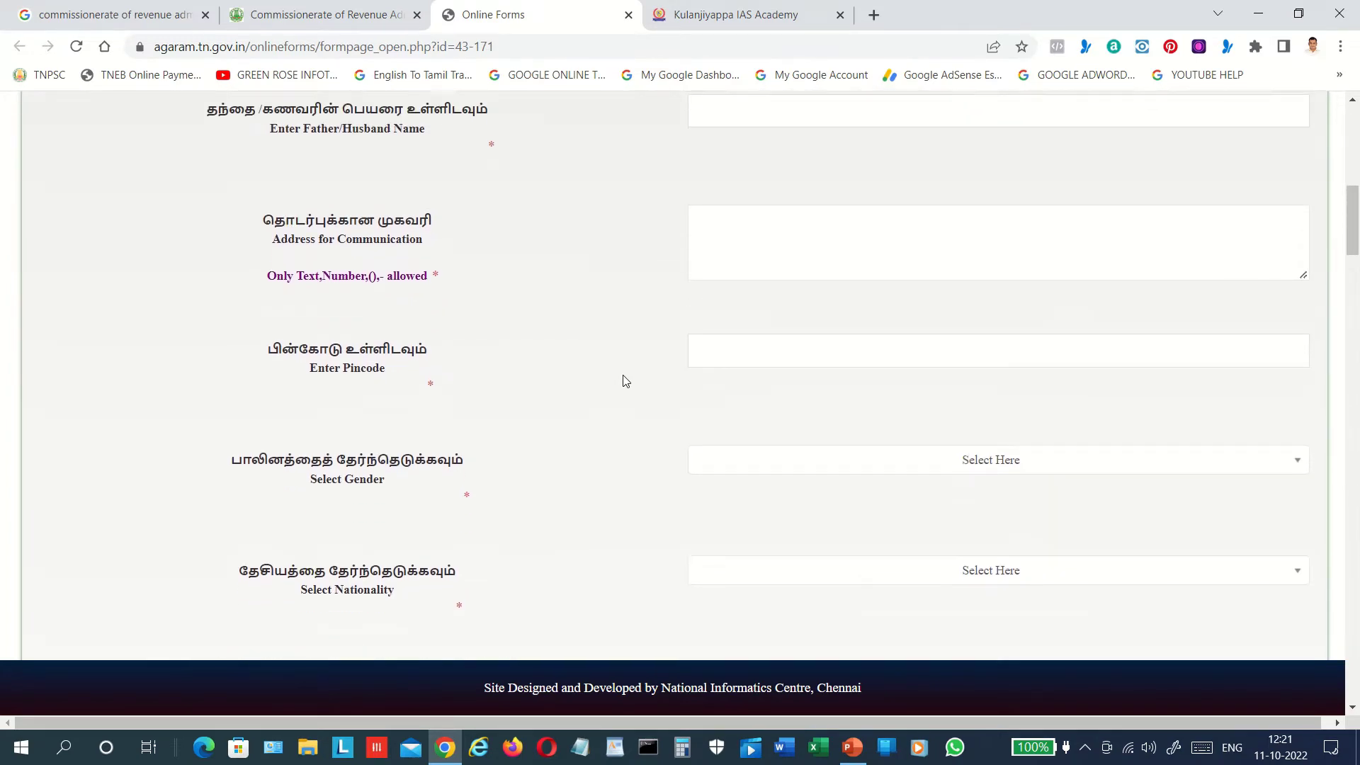
scroll(625, 381, down, 1)
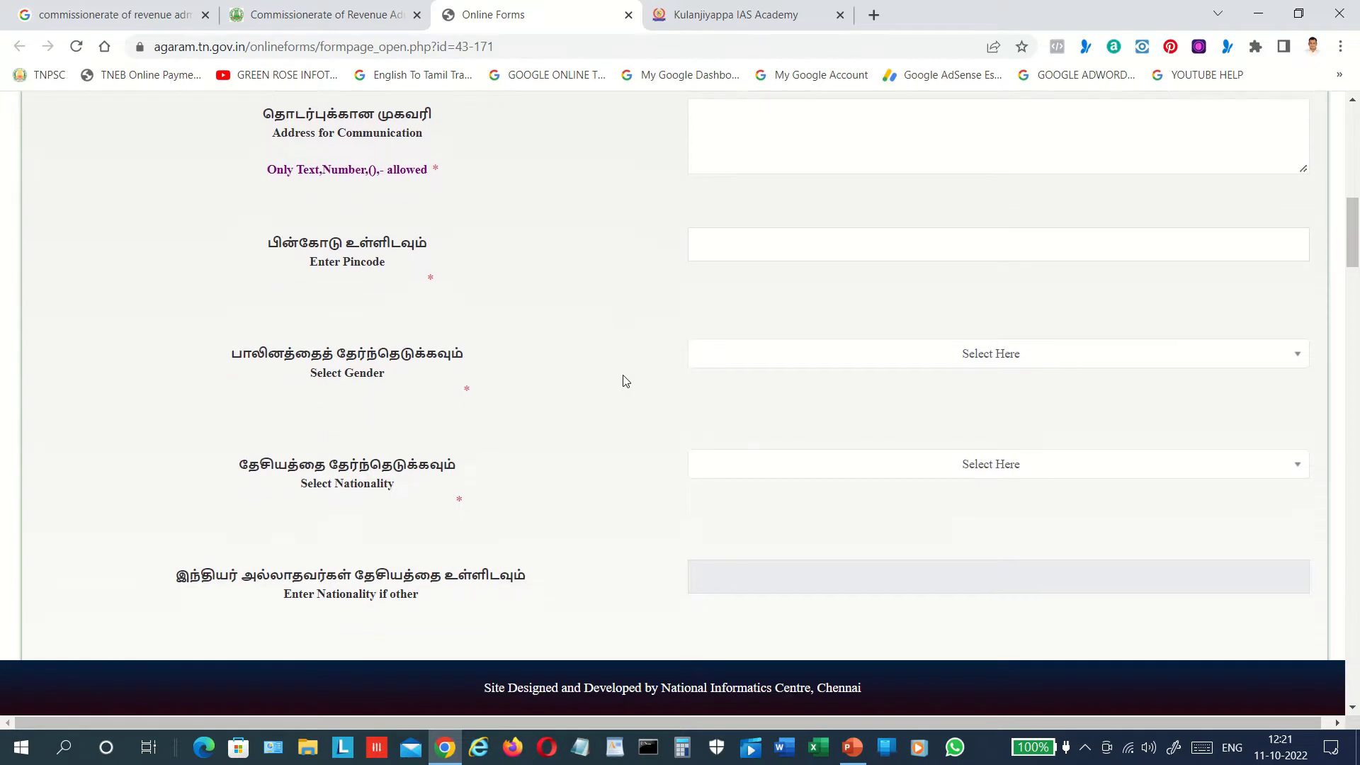
scroll(626, 381, down, 2)
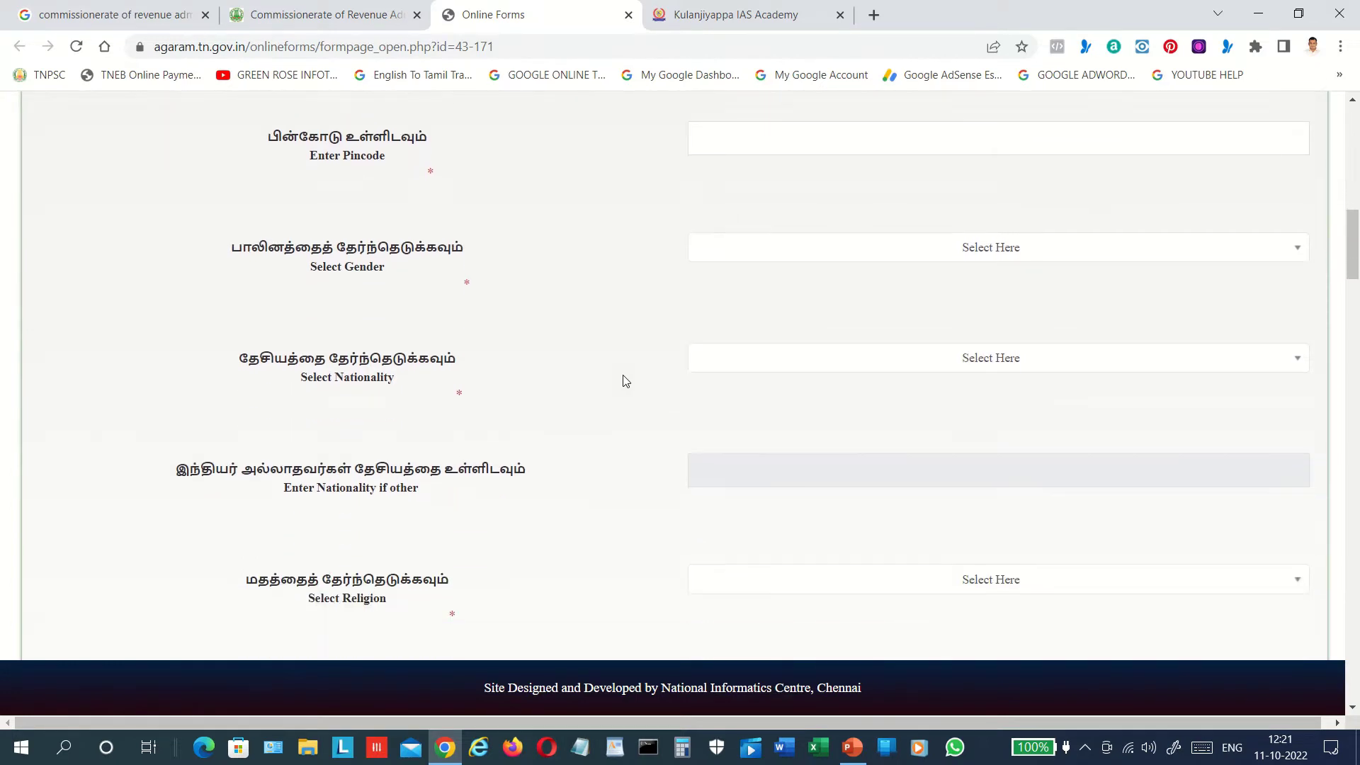
scroll(626, 381, down, 2)
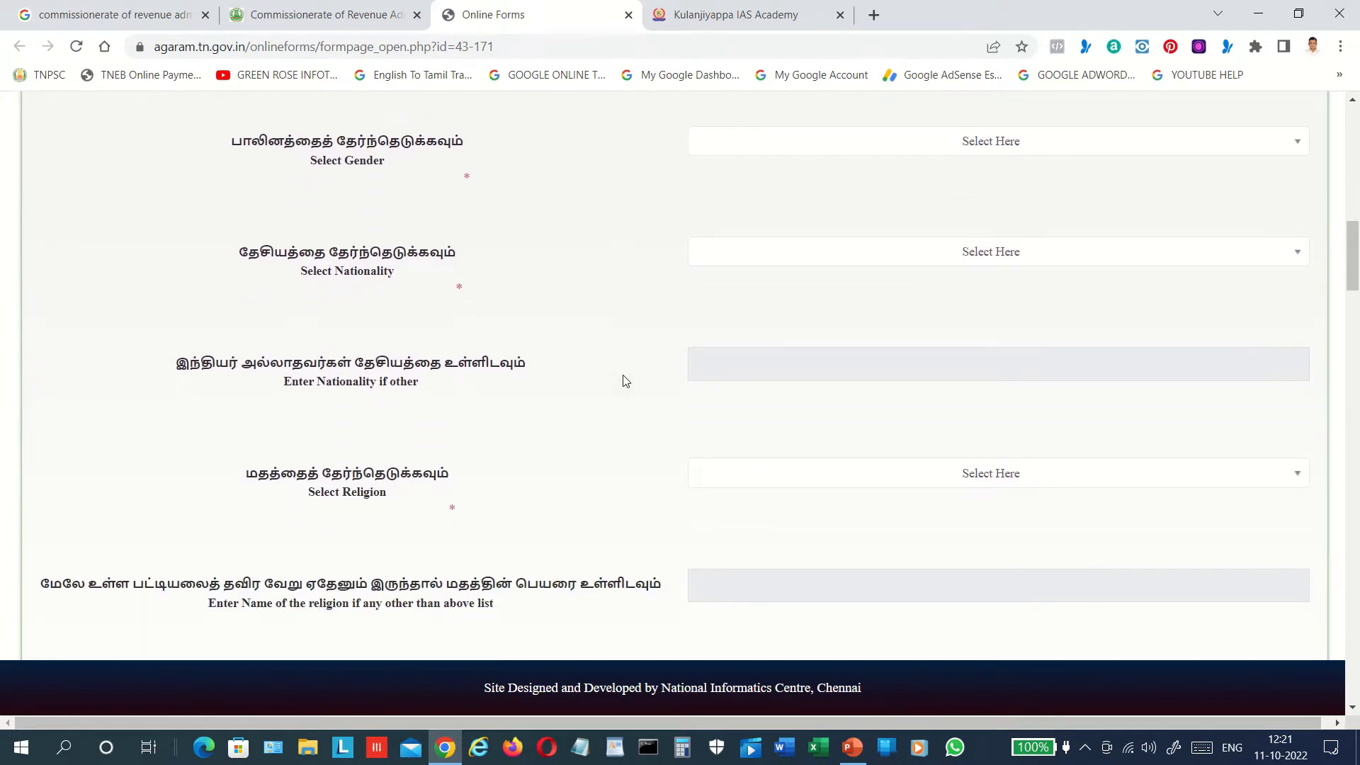
Step: Set the applicant's gender to Male and nationality to Indian
click(979, 144)
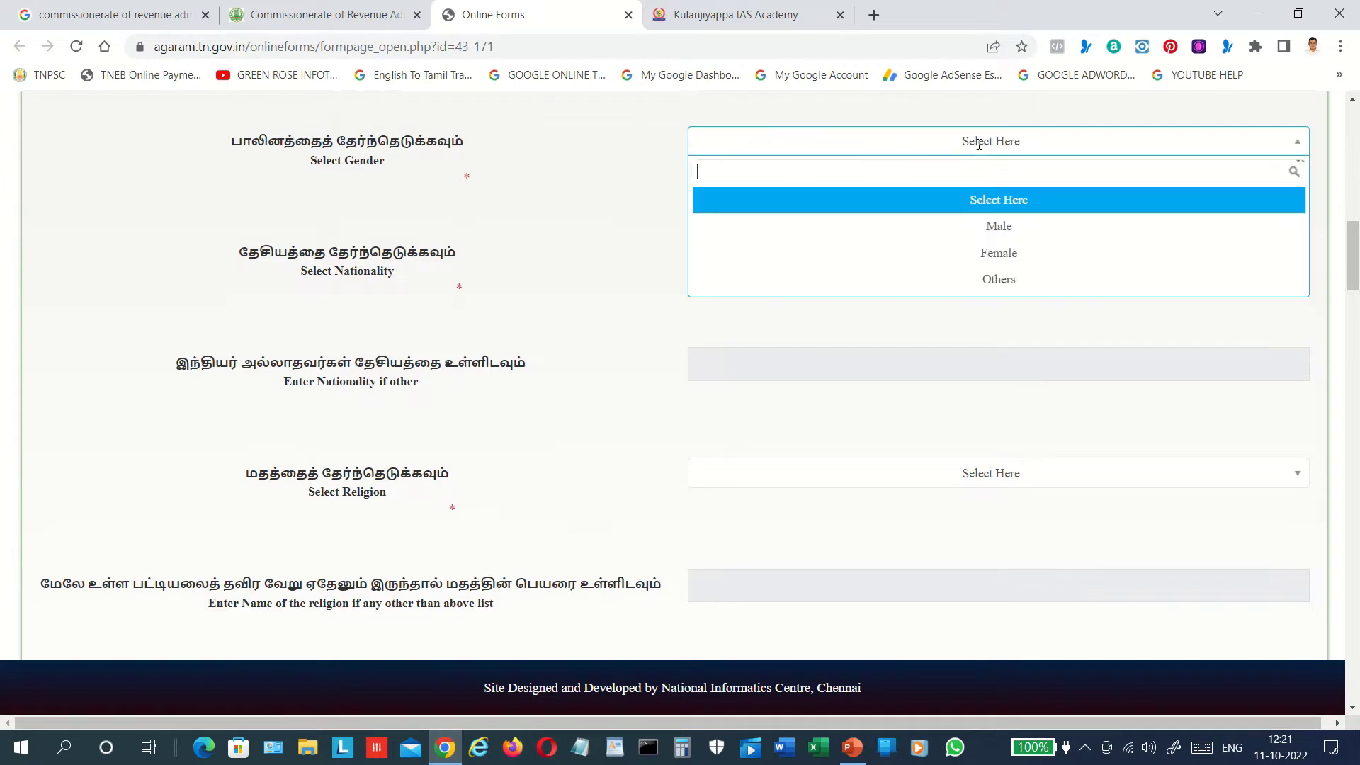
click(989, 229)
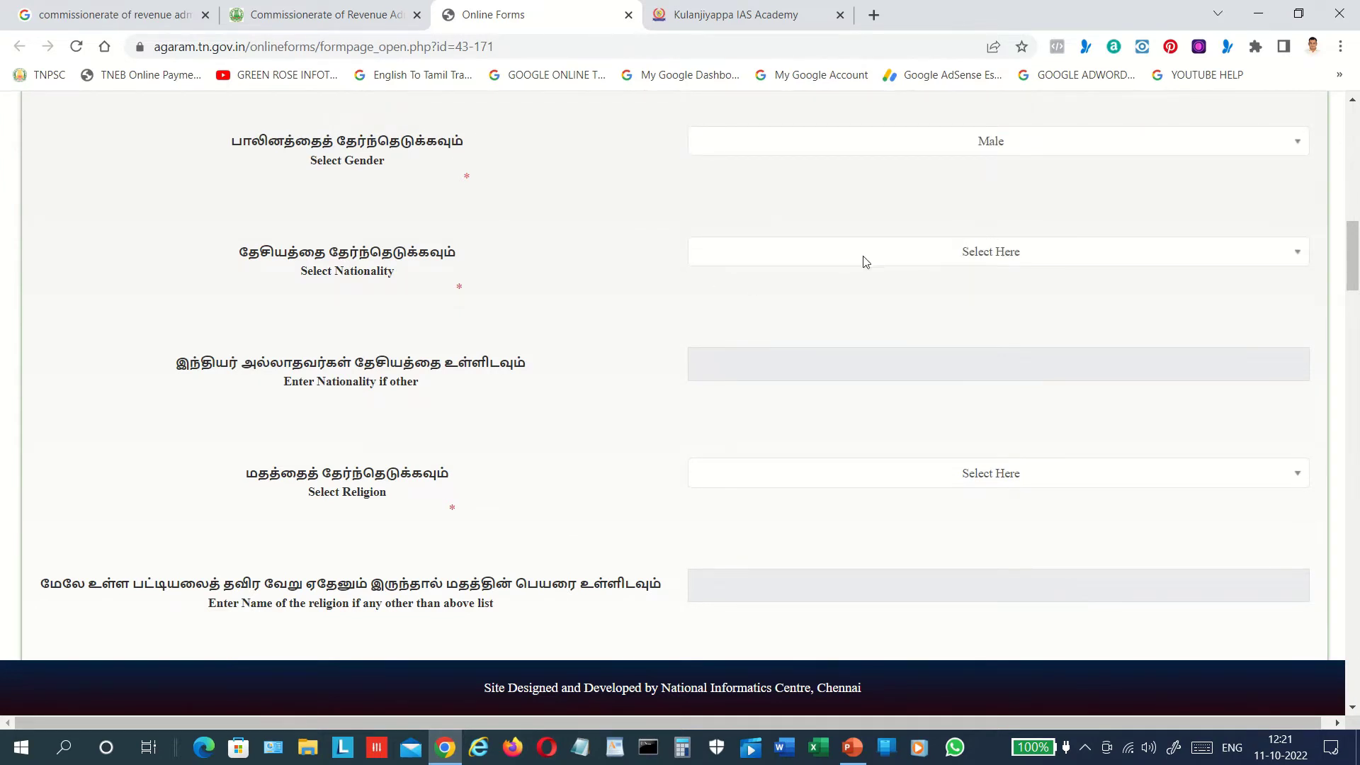
click(983, 146)
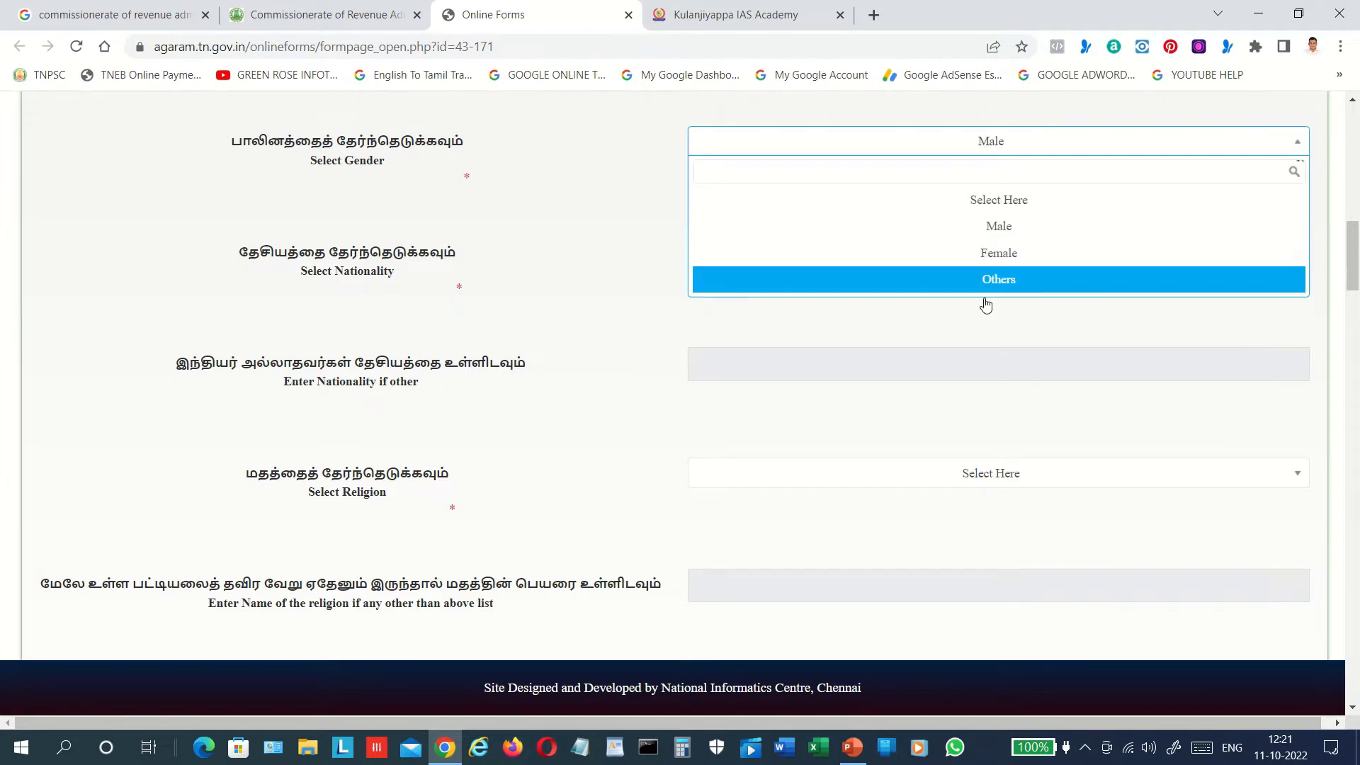
click(638, 260)
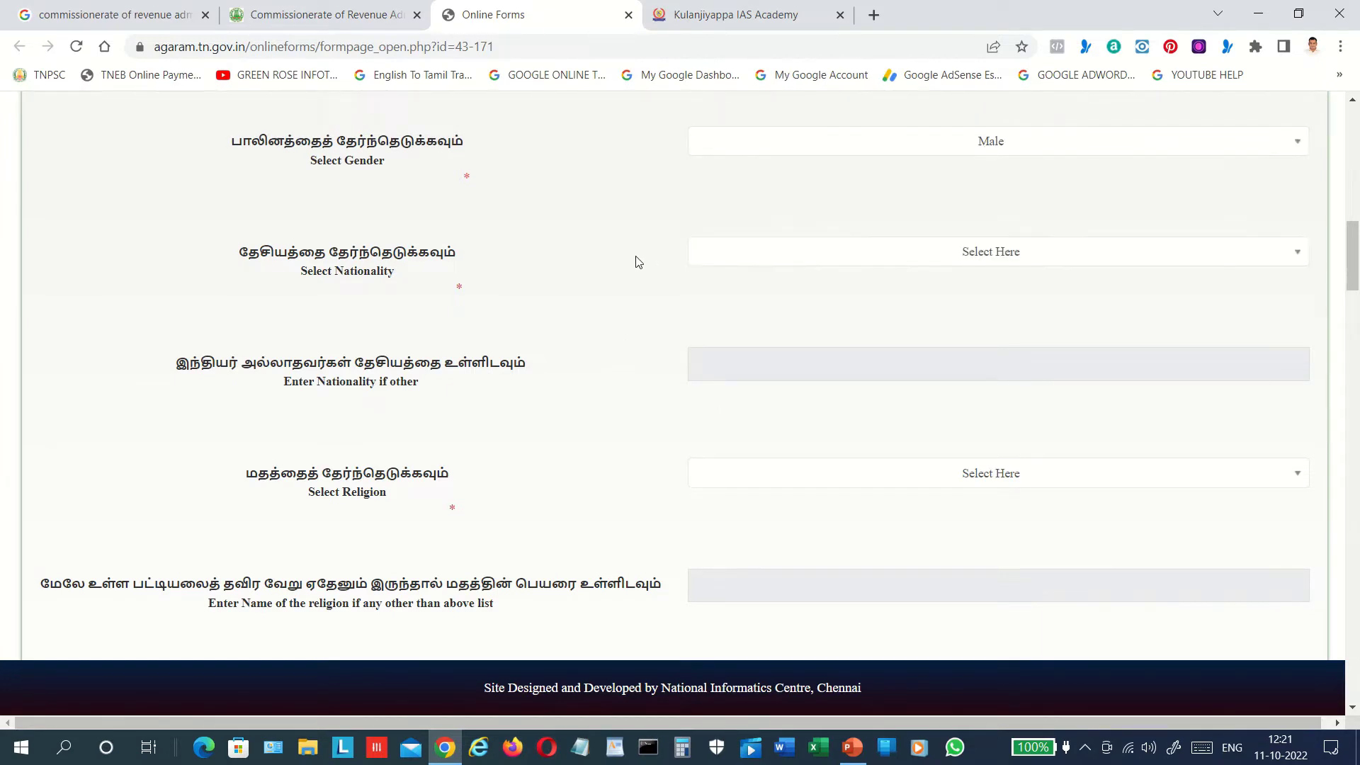
click(739, 259)
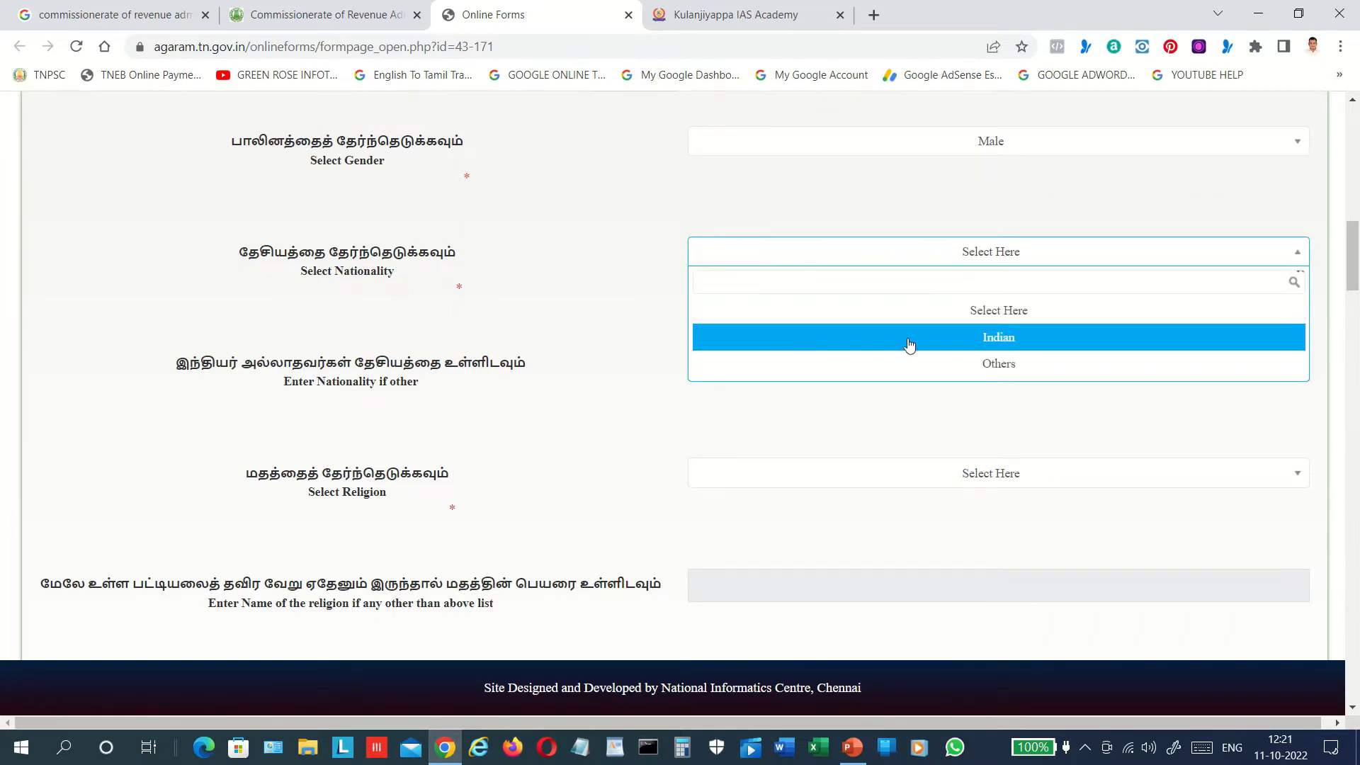
click(989, 341)
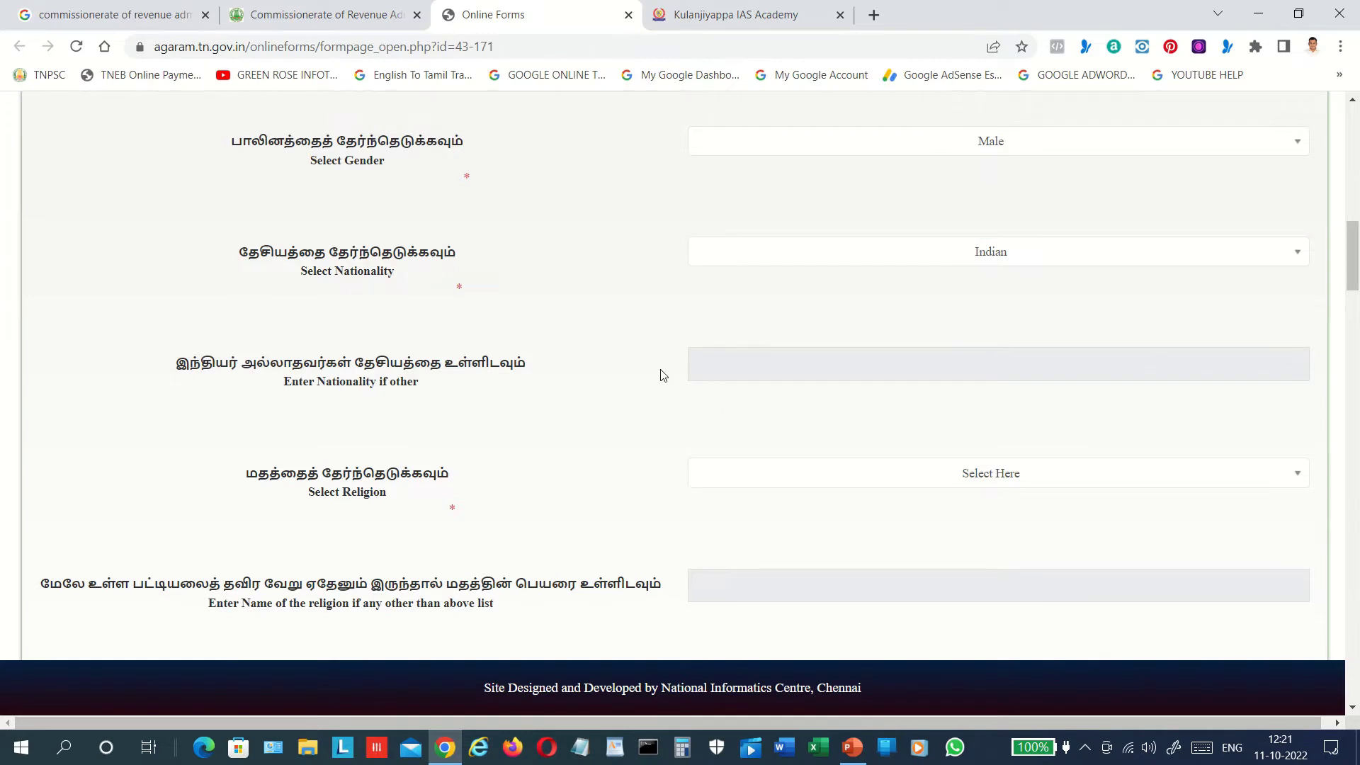
Step: Set the applicant's religion to Hindu, reviewing the other religion options without changing the selection
scroll(662, 376, down, 3)
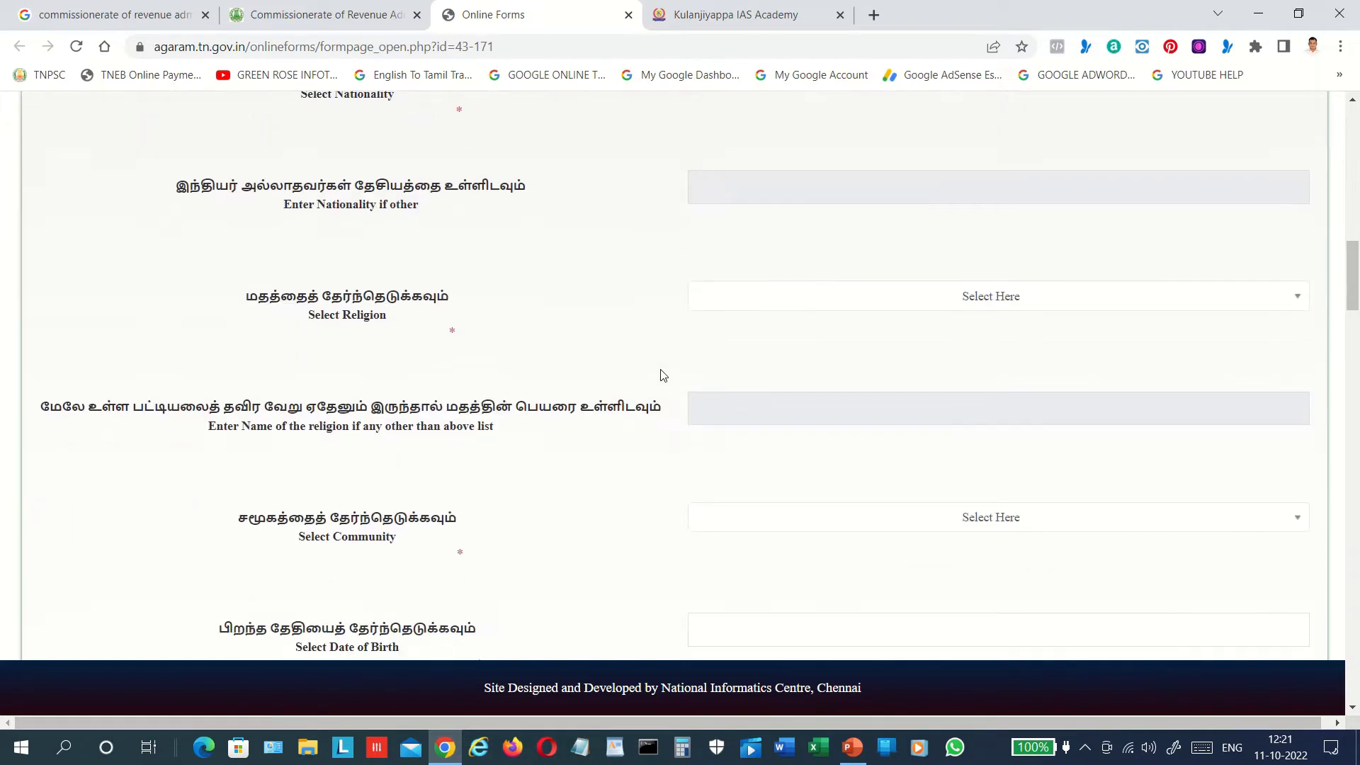
scroll(663, 375, down, 2)
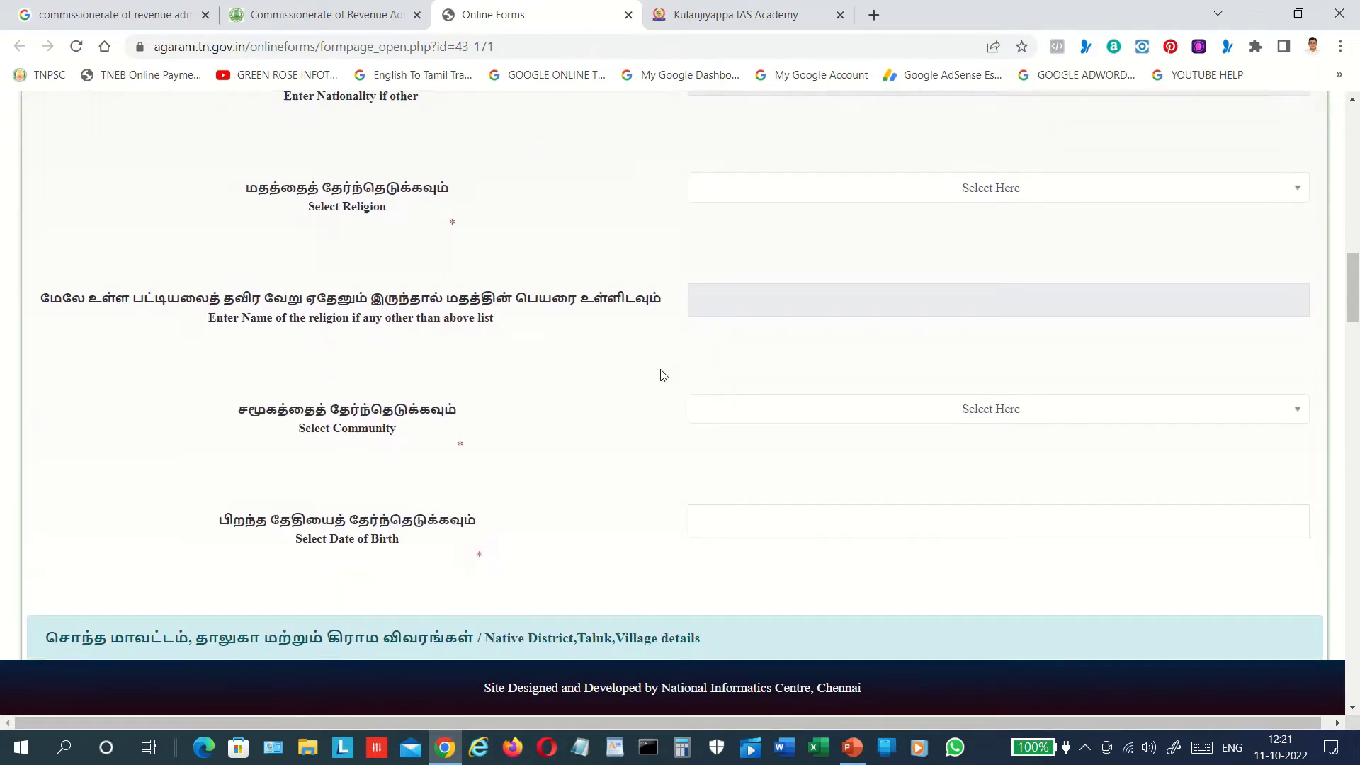
scroll(662, 376, up, 4)
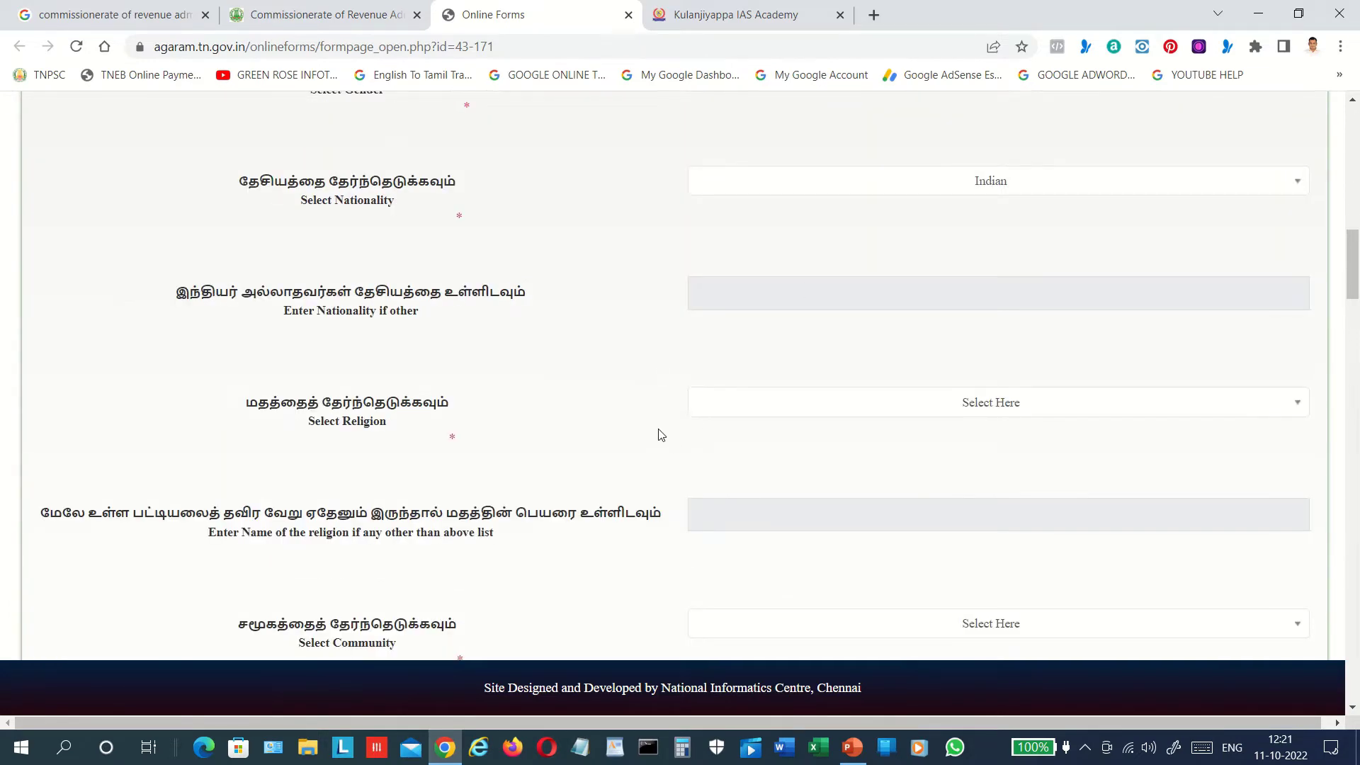
scroll(659, 433, down, 4)
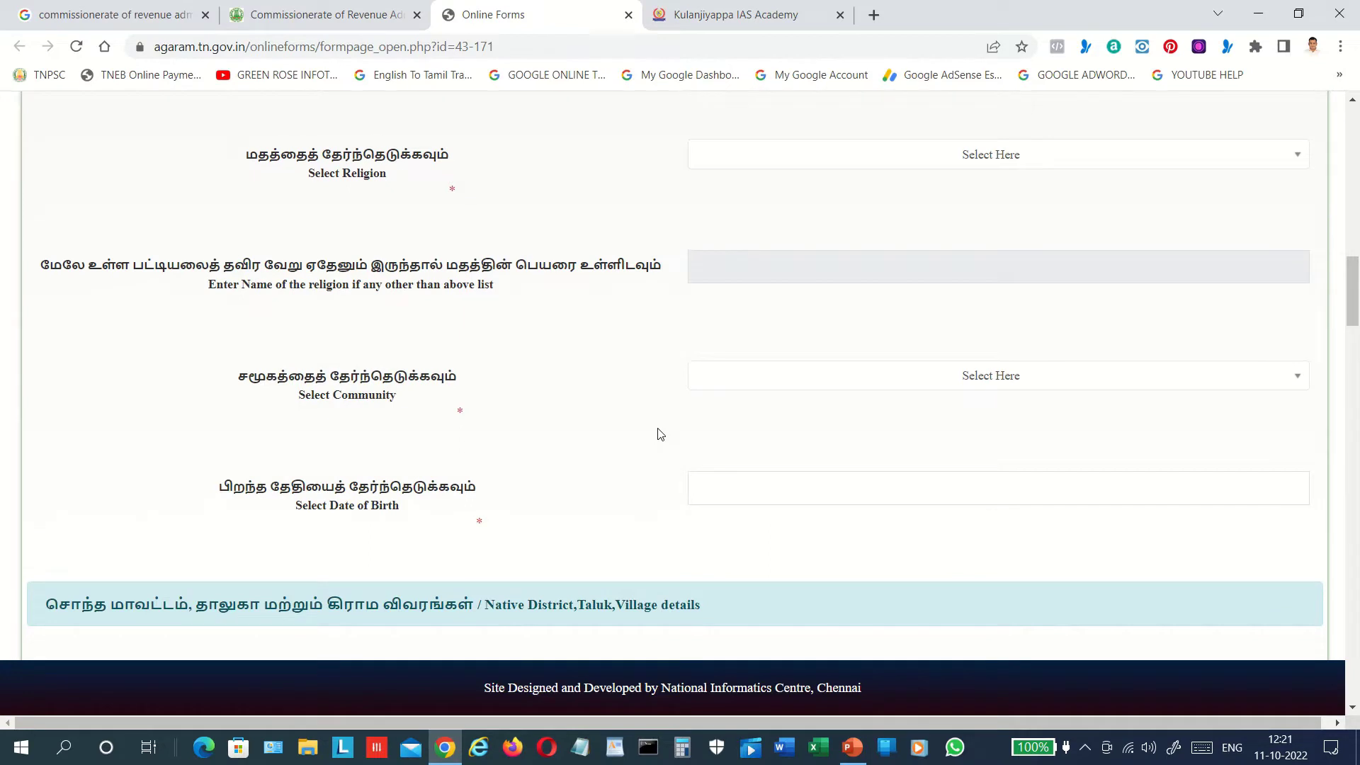
click(972, 168)
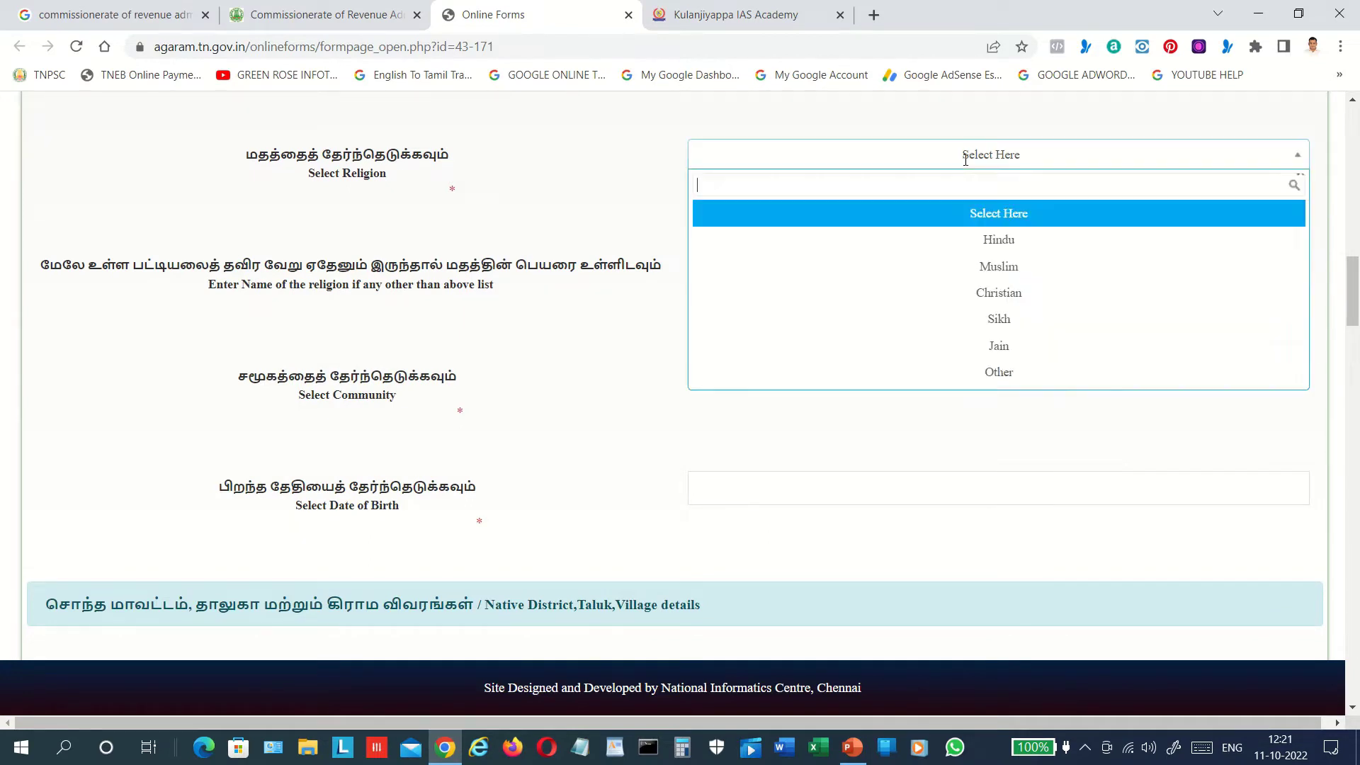
click(991, 243)
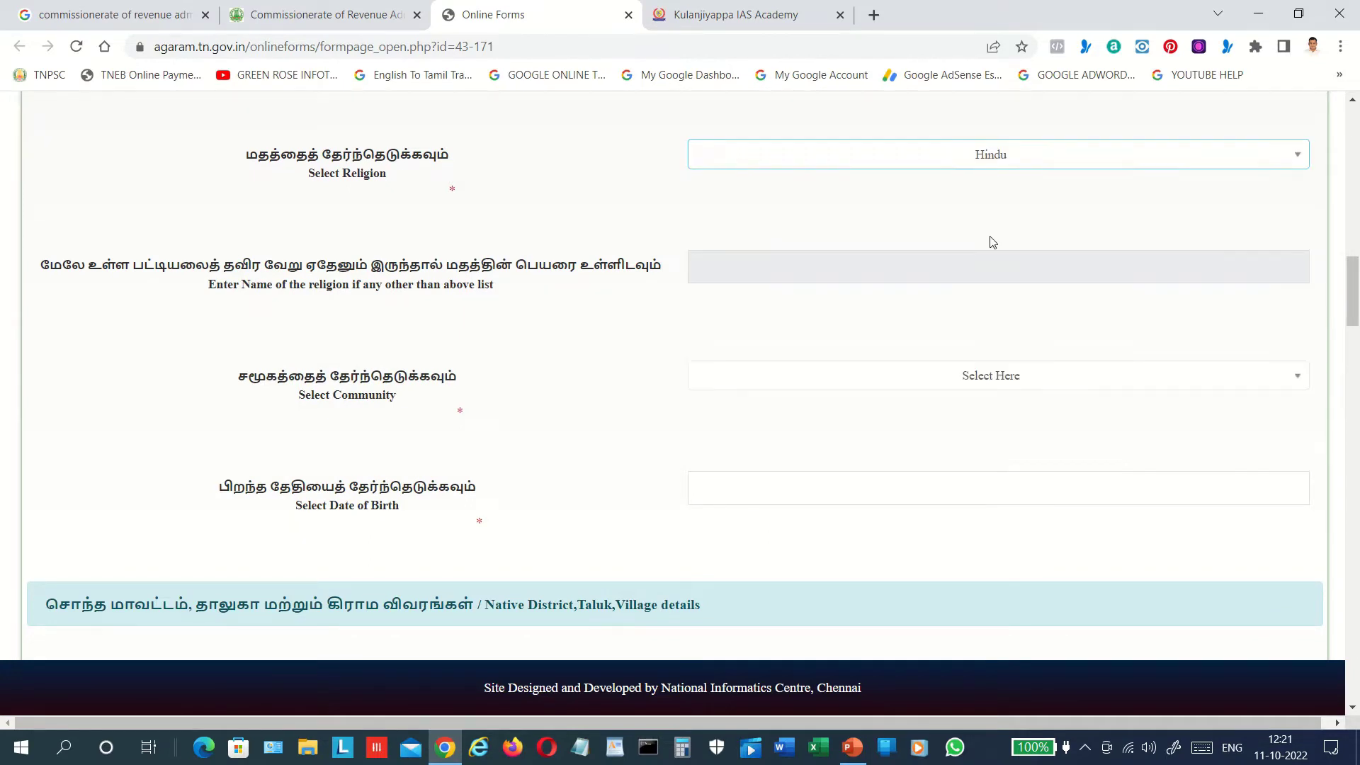
click(972, 151)
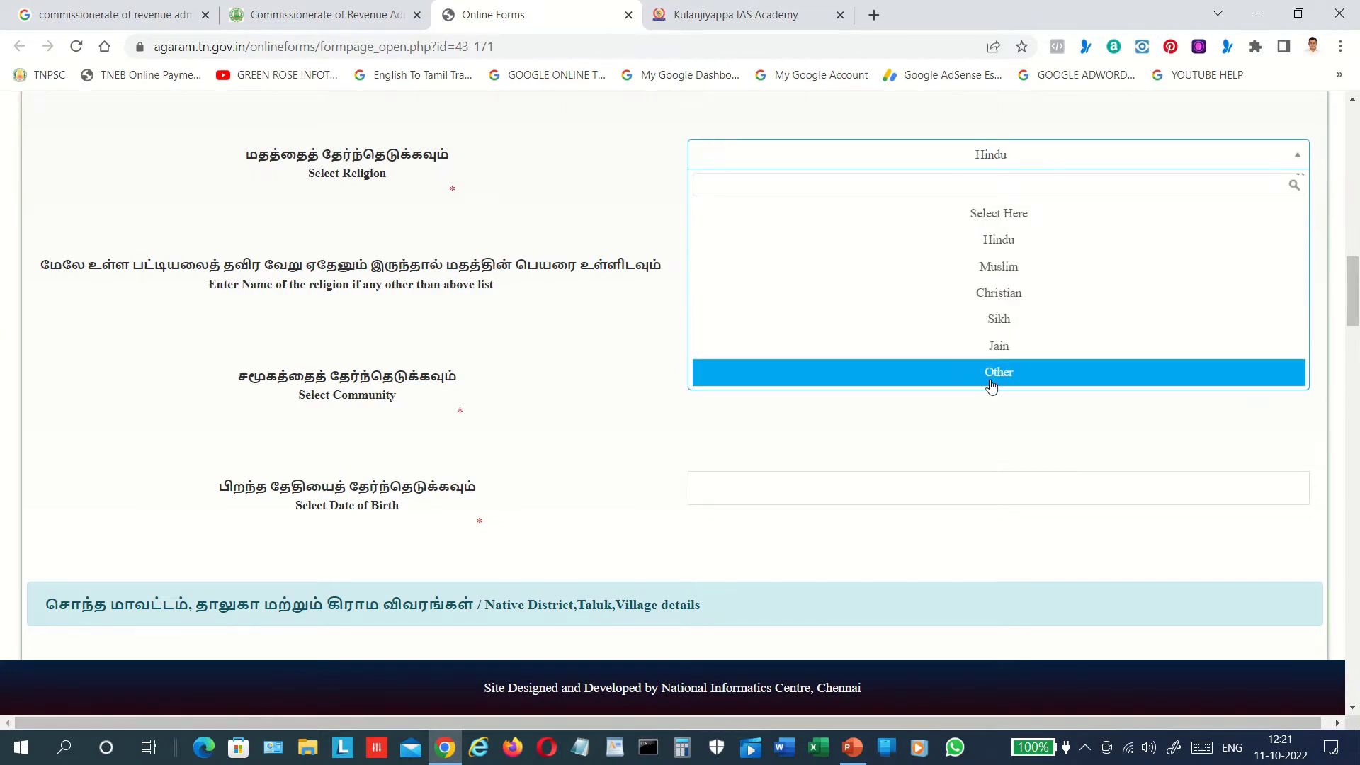
click(678, 491)
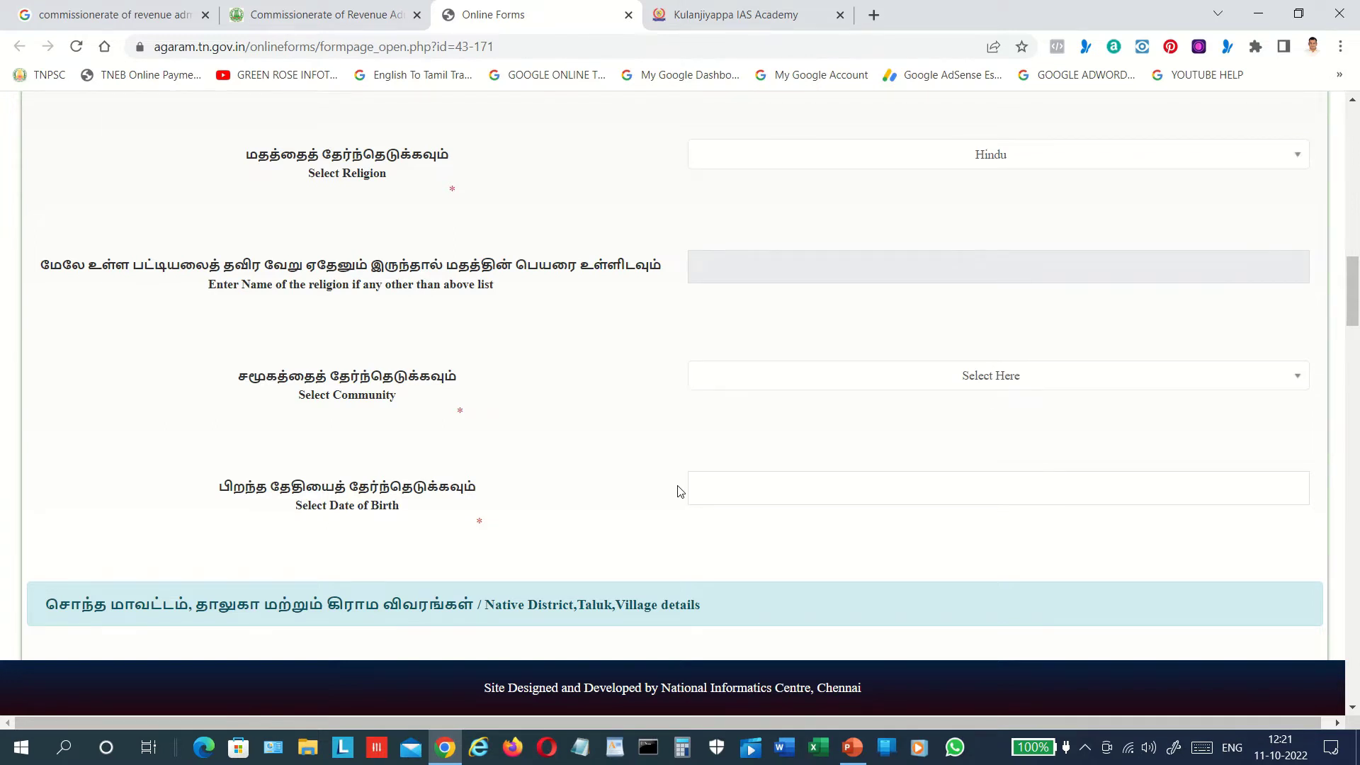
scroll(679, 490, down, 1)
scroll(678, 491, up, 1)
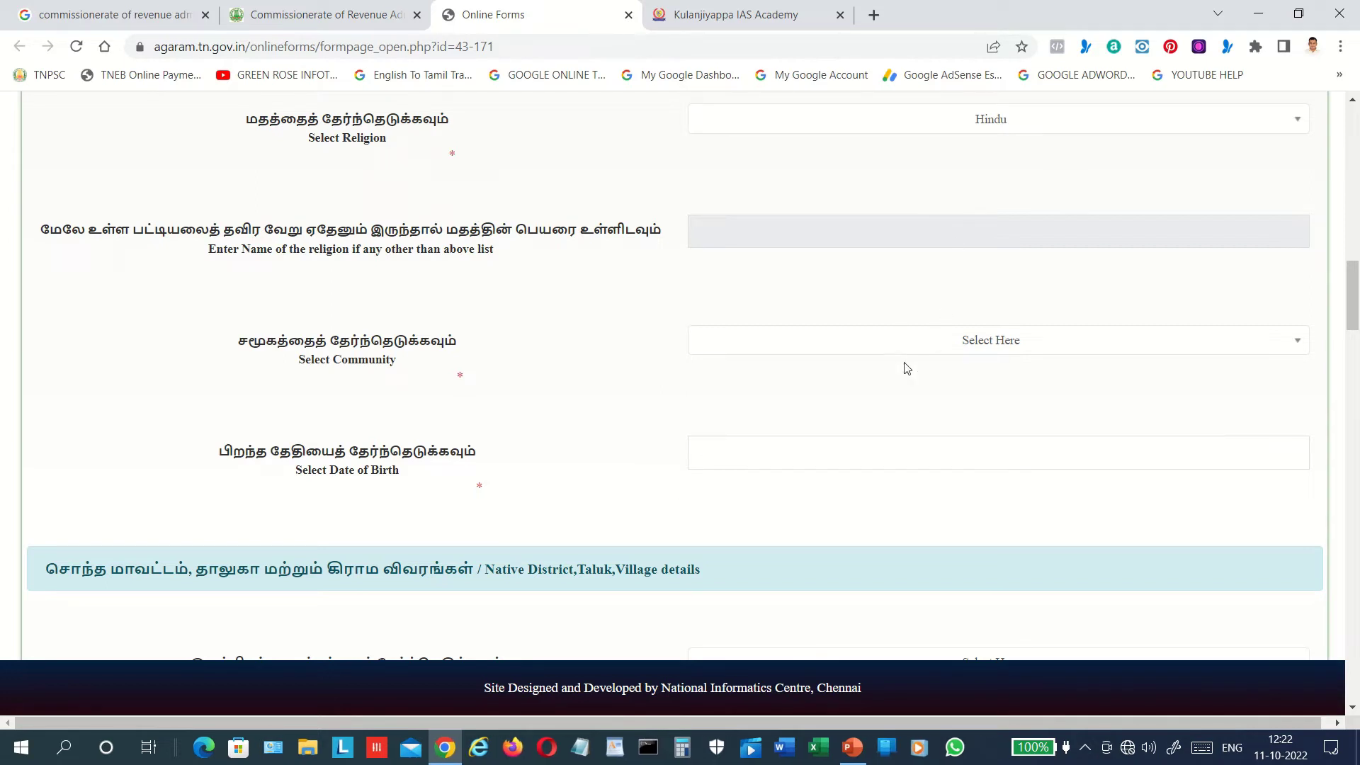
Step: Set the applicant's community to BC
scroll(888, 385, down, 3)
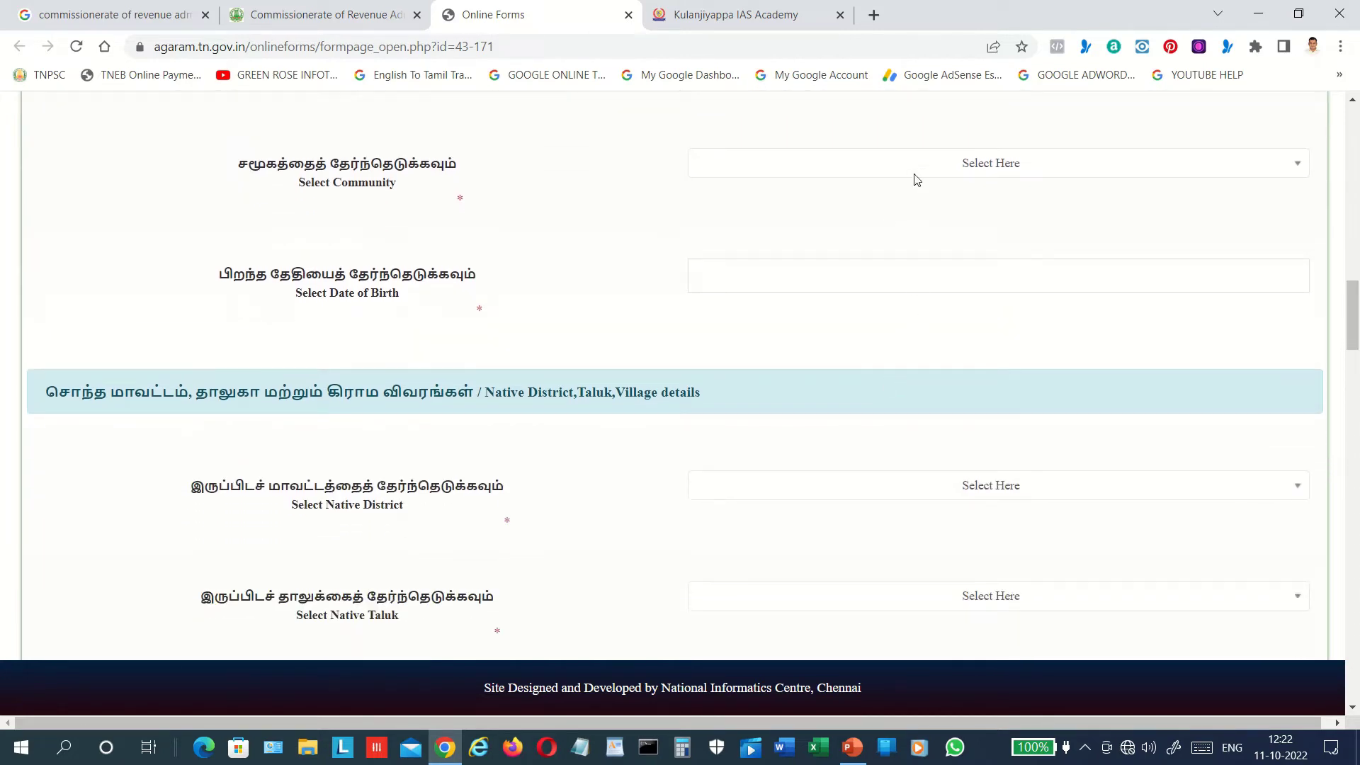
click(950, 166)
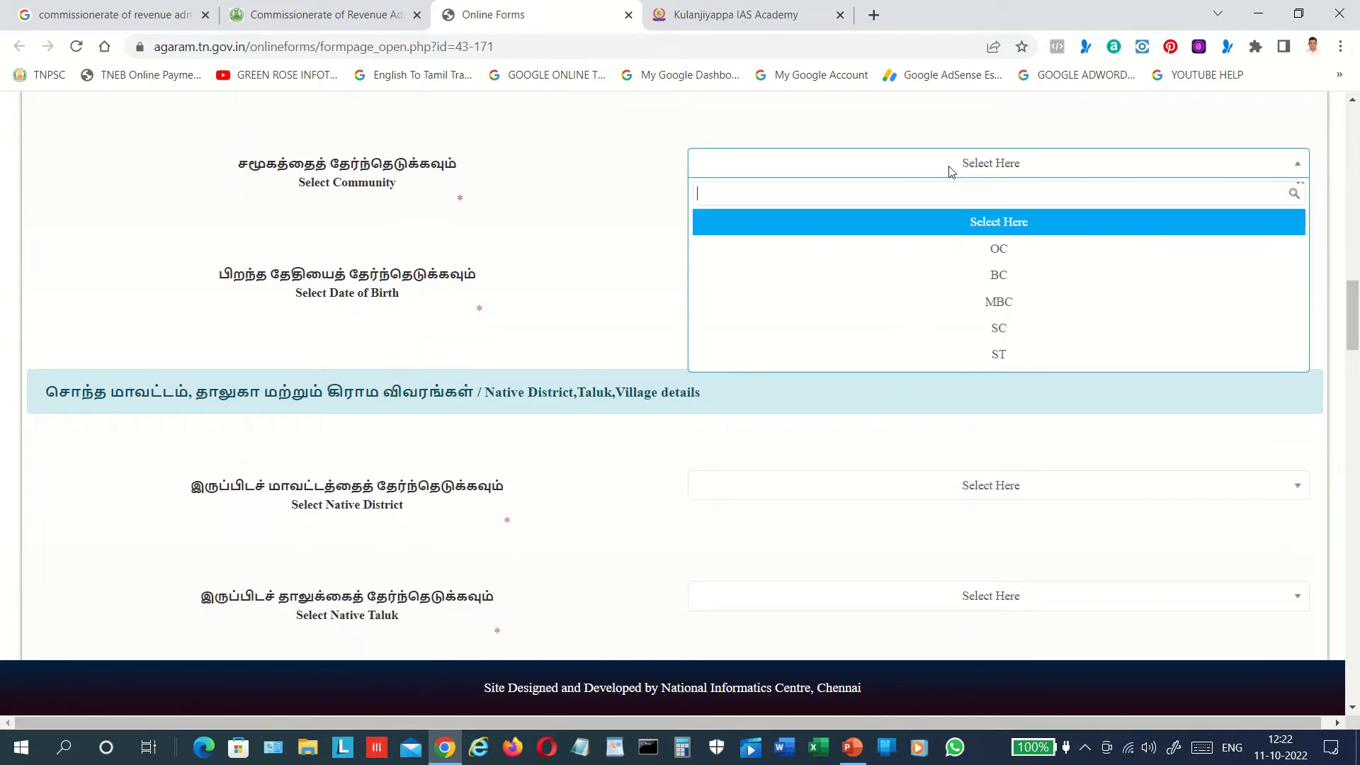
click(995, 273)
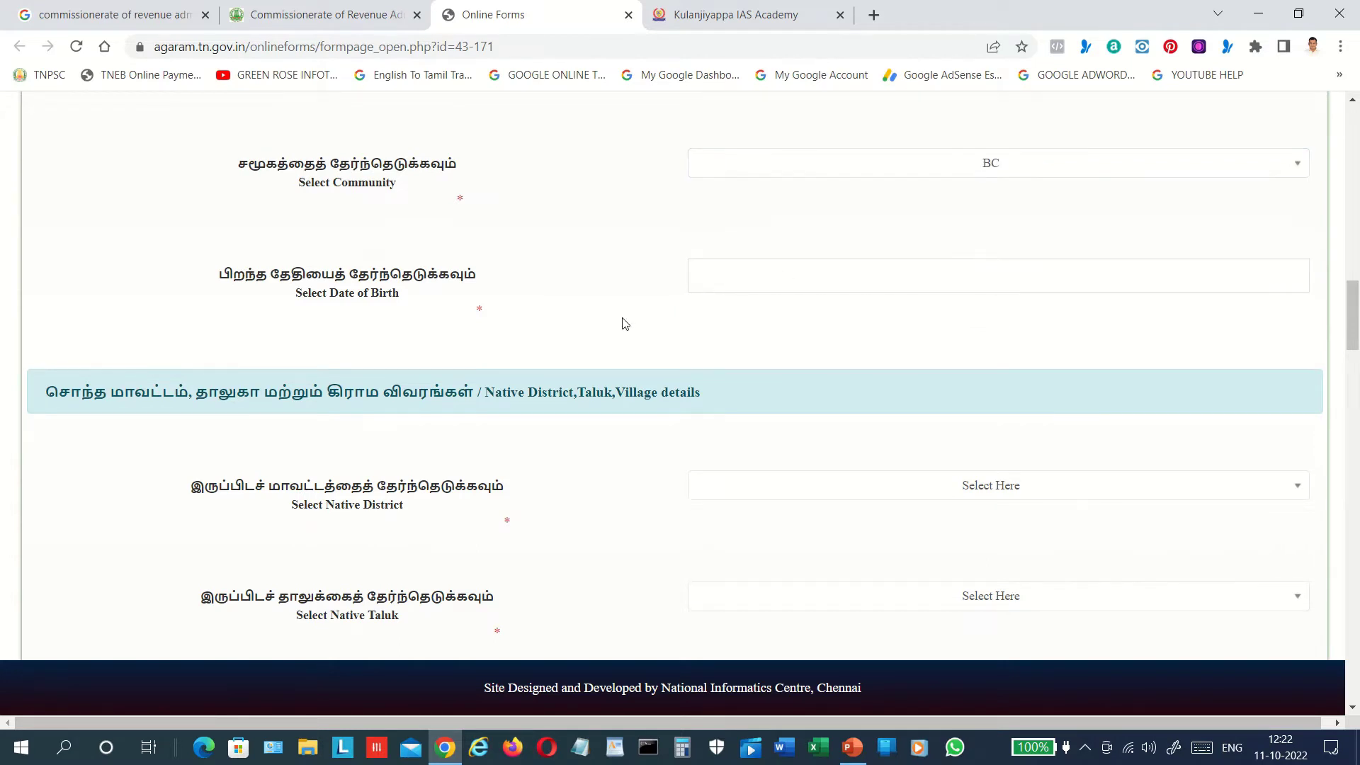
Step: Try to enter an older applicant's date of birth and dismiss the eligibility alert
scroll(652, 299, down, 1)
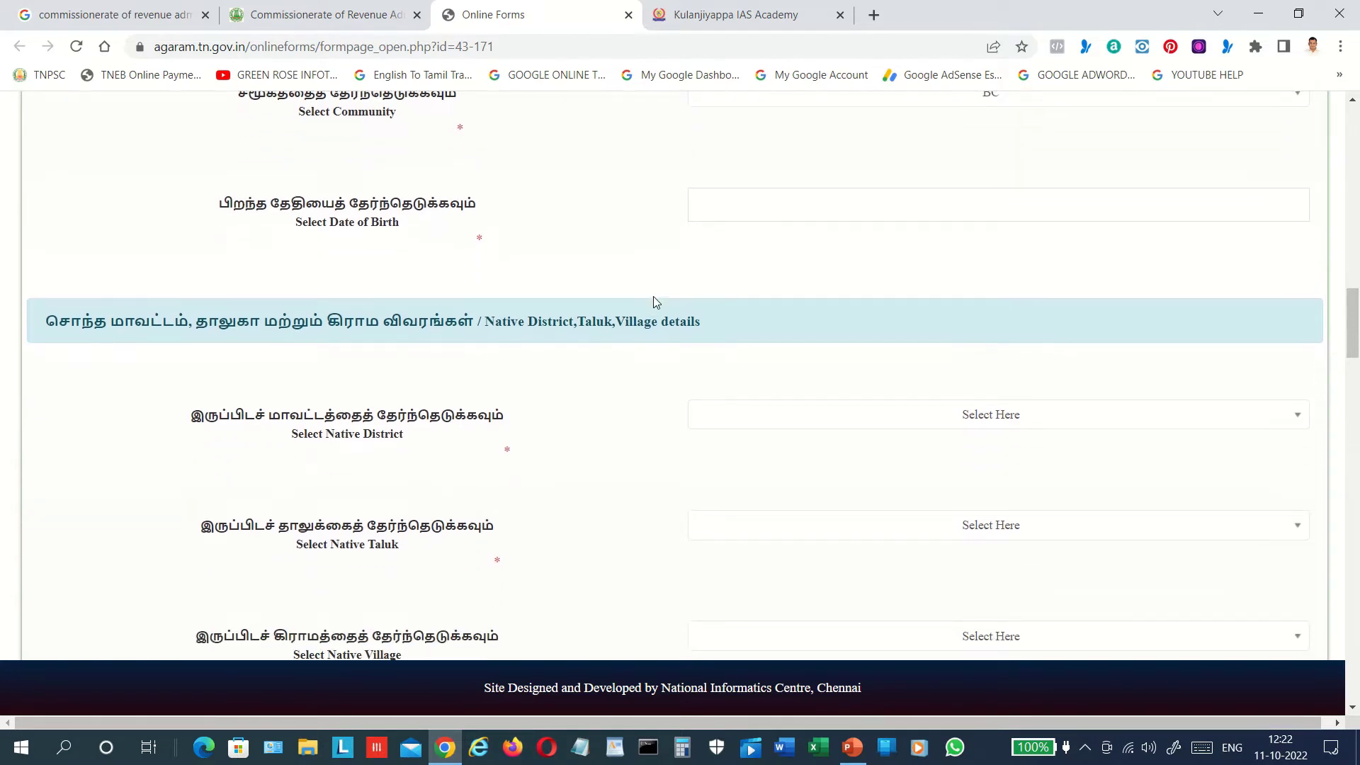
scroll(655, 302, down, 1)
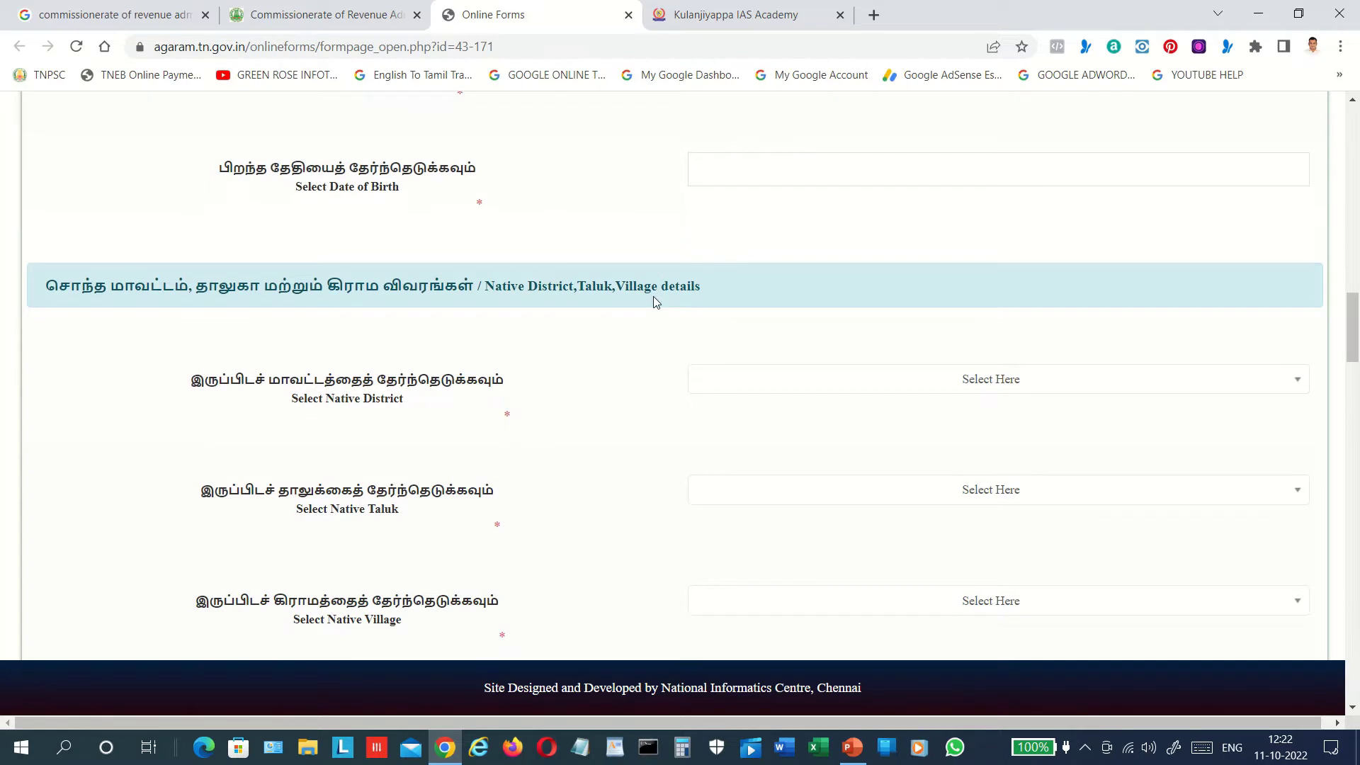
click(901, 177)
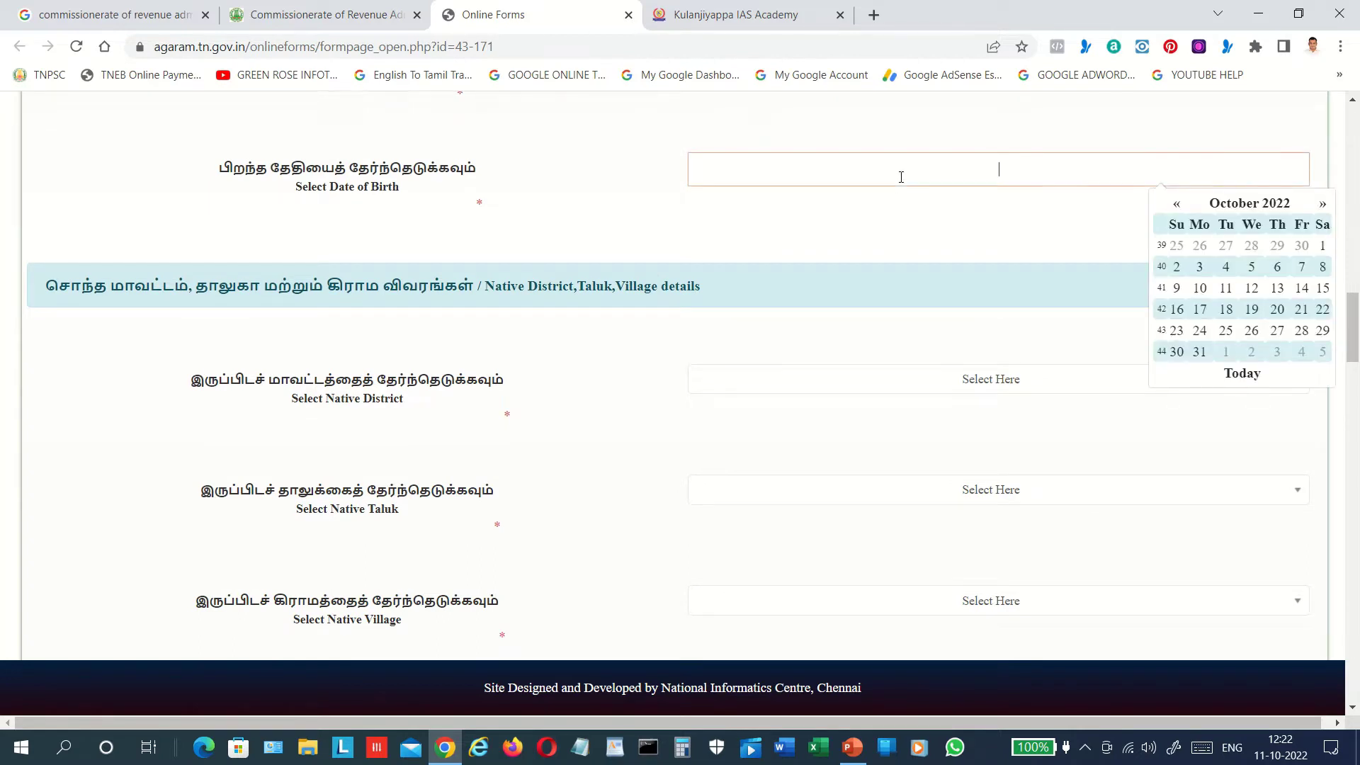
click(1276, 205)
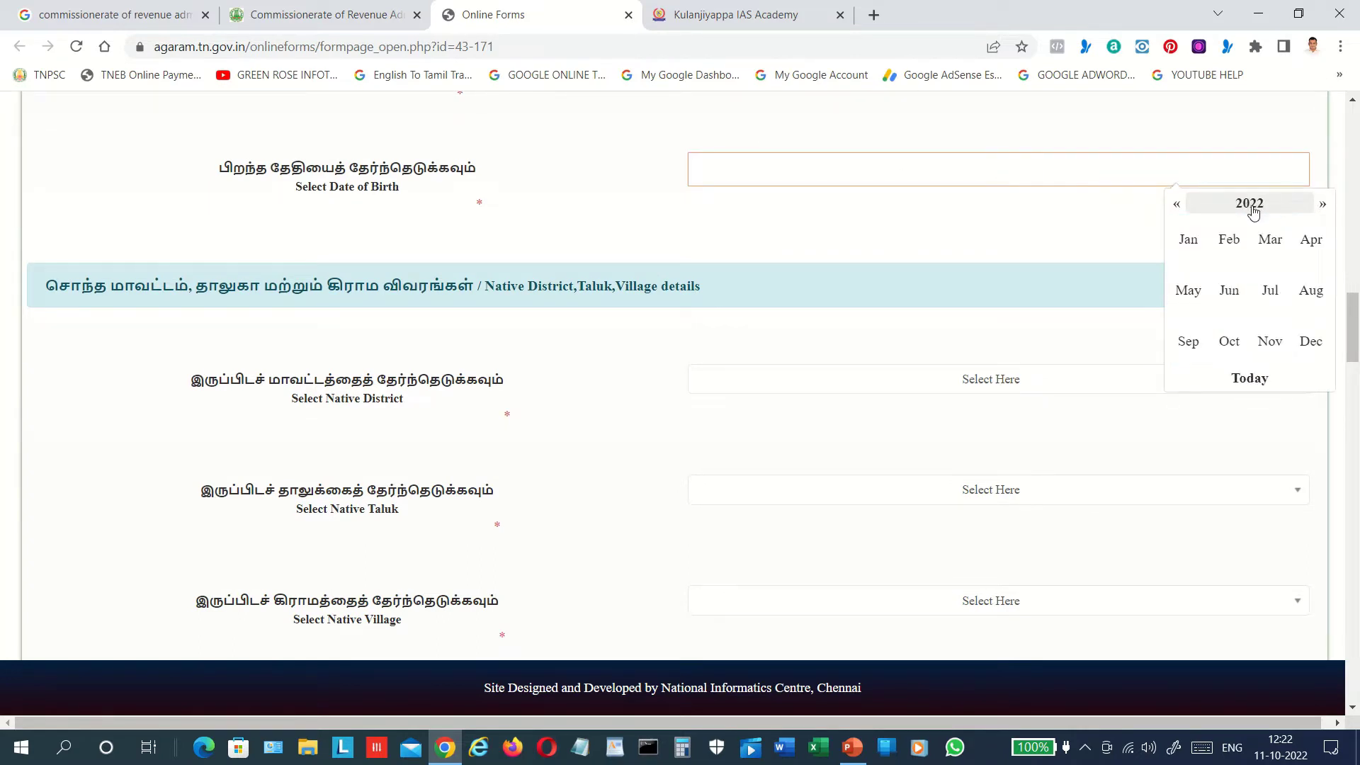
click(1250, 207)
click(1173, 207)
click(1174, 207)
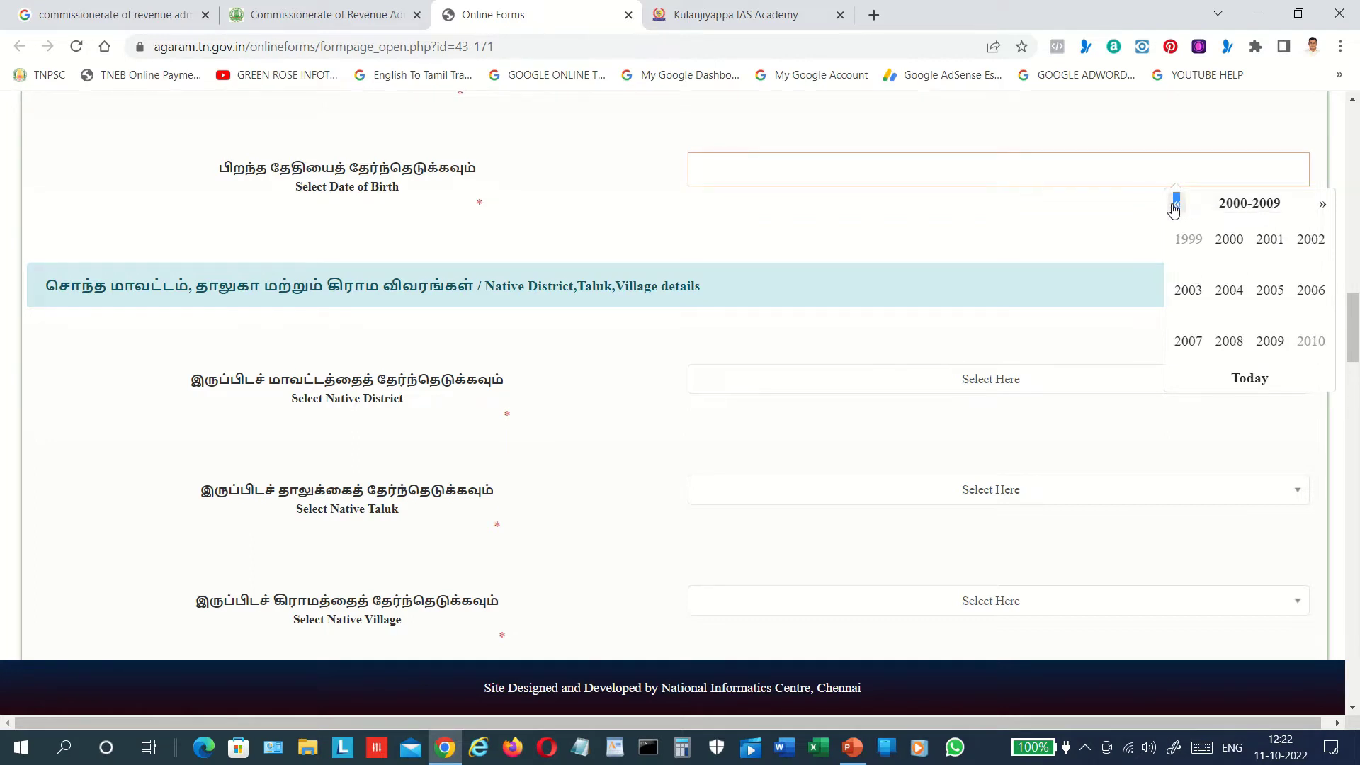
click(1174, 207)
click(1174, 207)
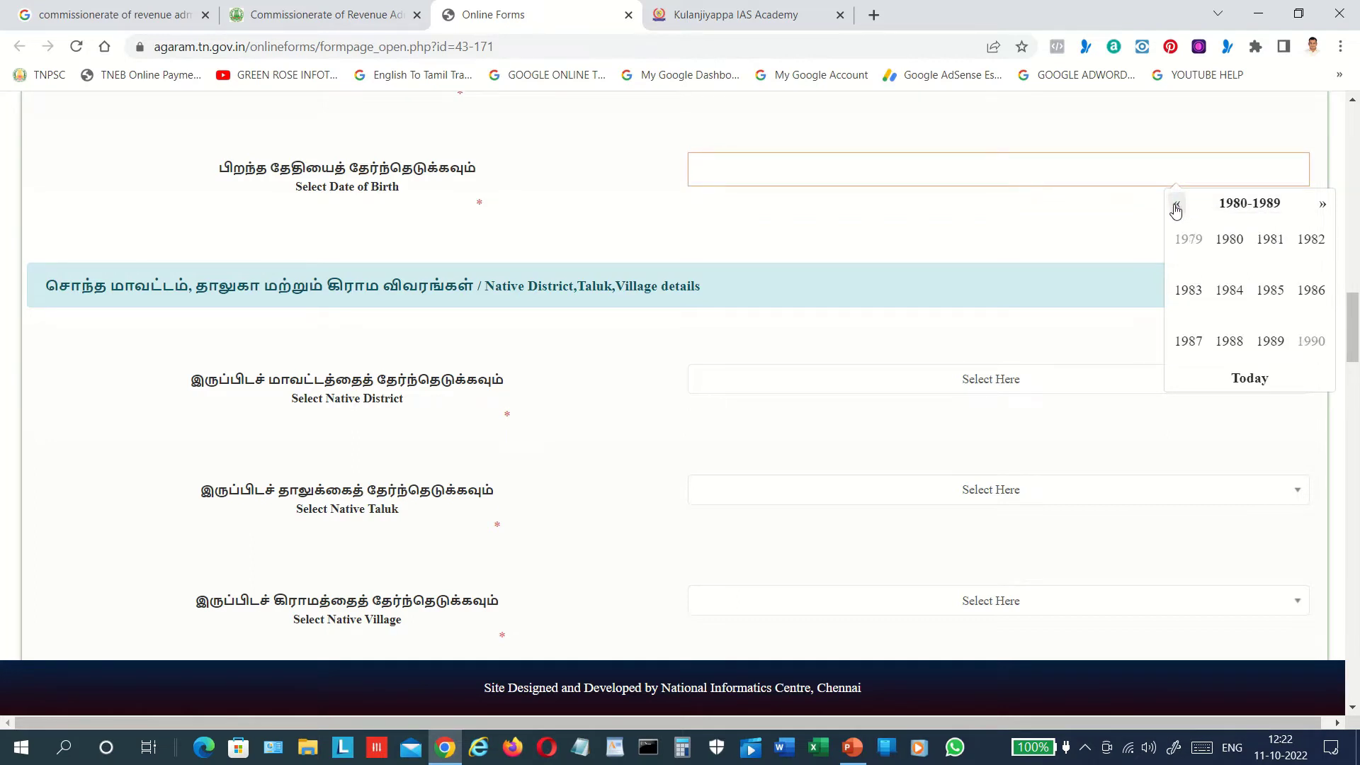
click(1175, 207)
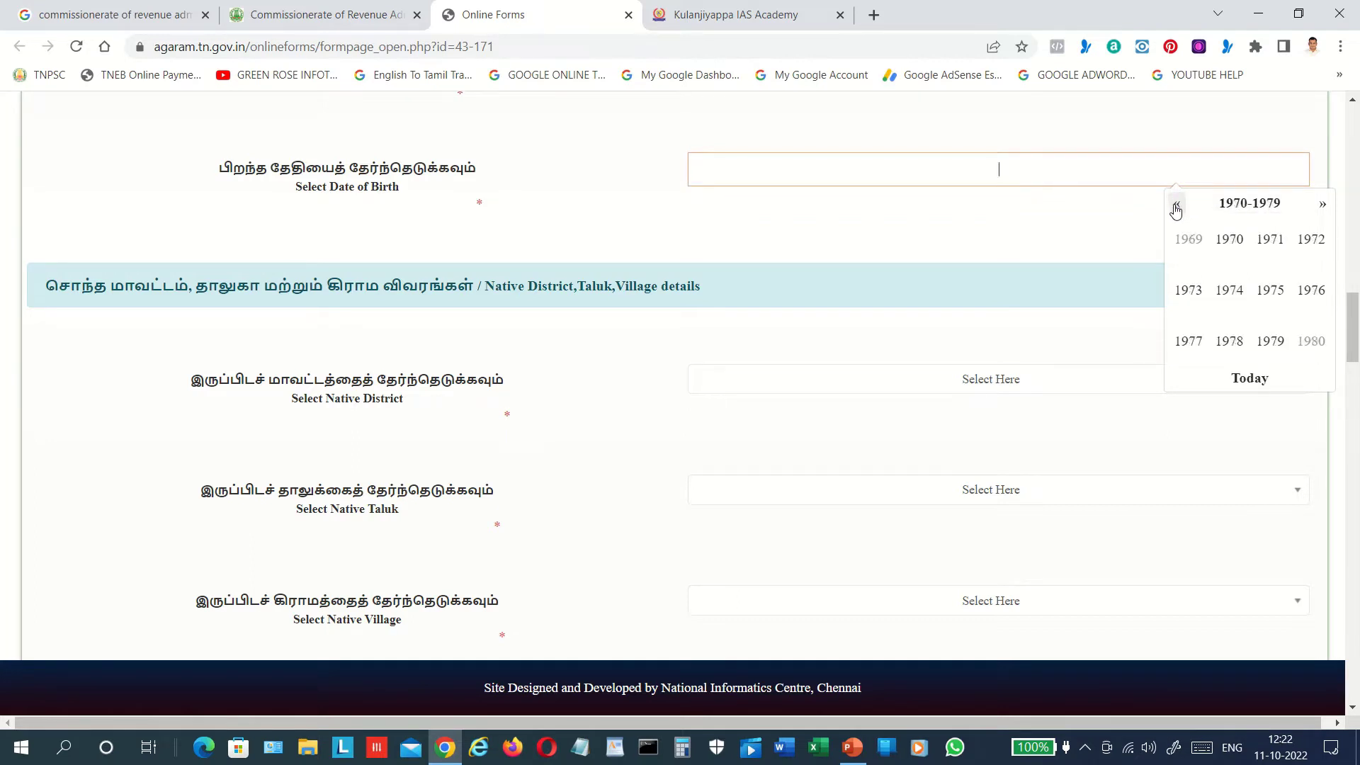
click(1273, 344)
click(1269, 289)
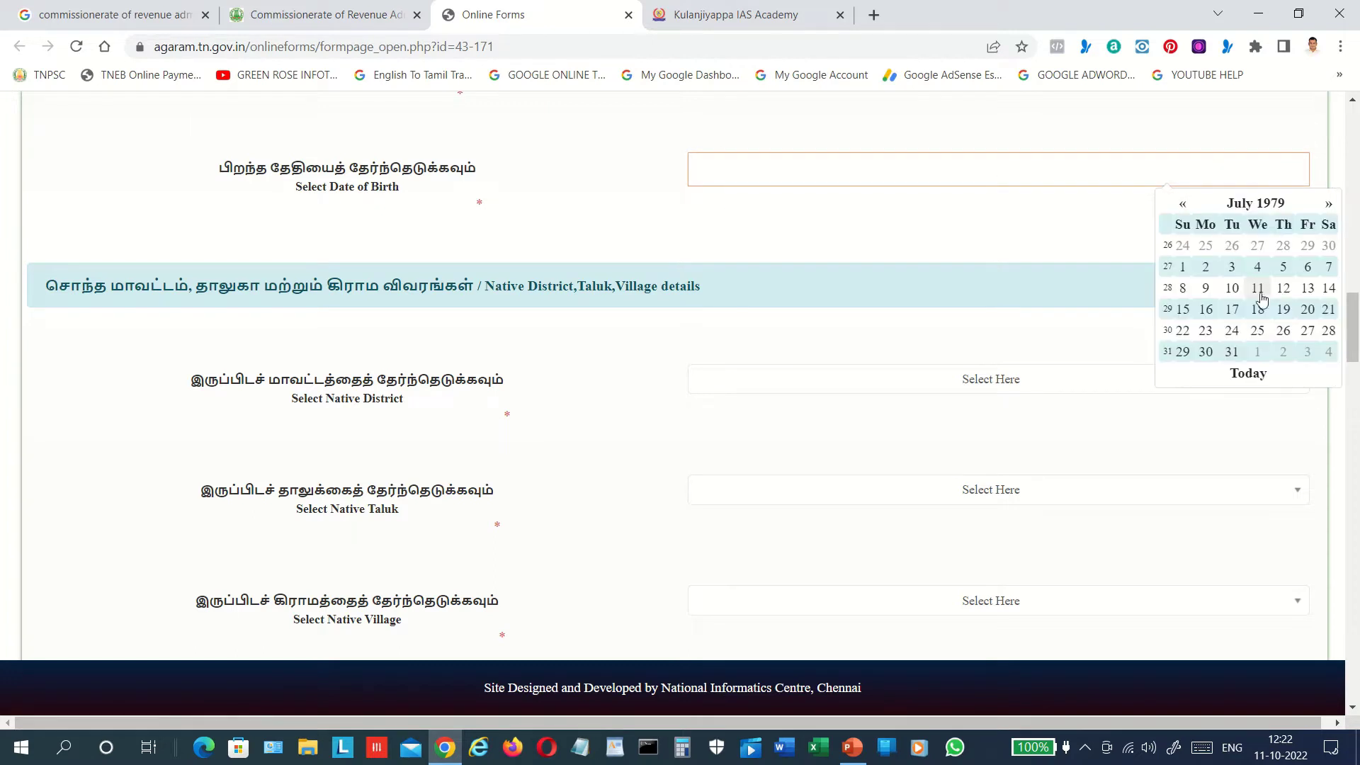
click(1257, 309)
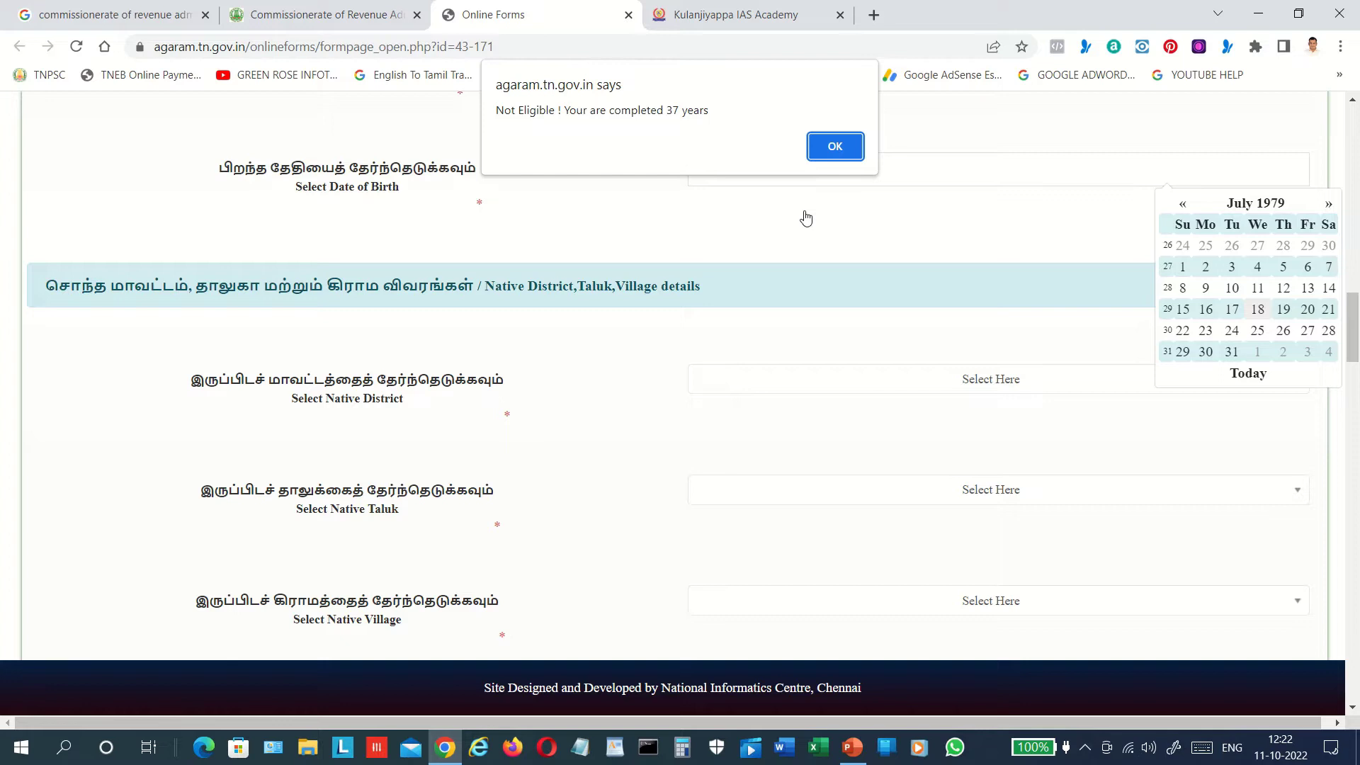
click(833, 145)
click(885, 236)
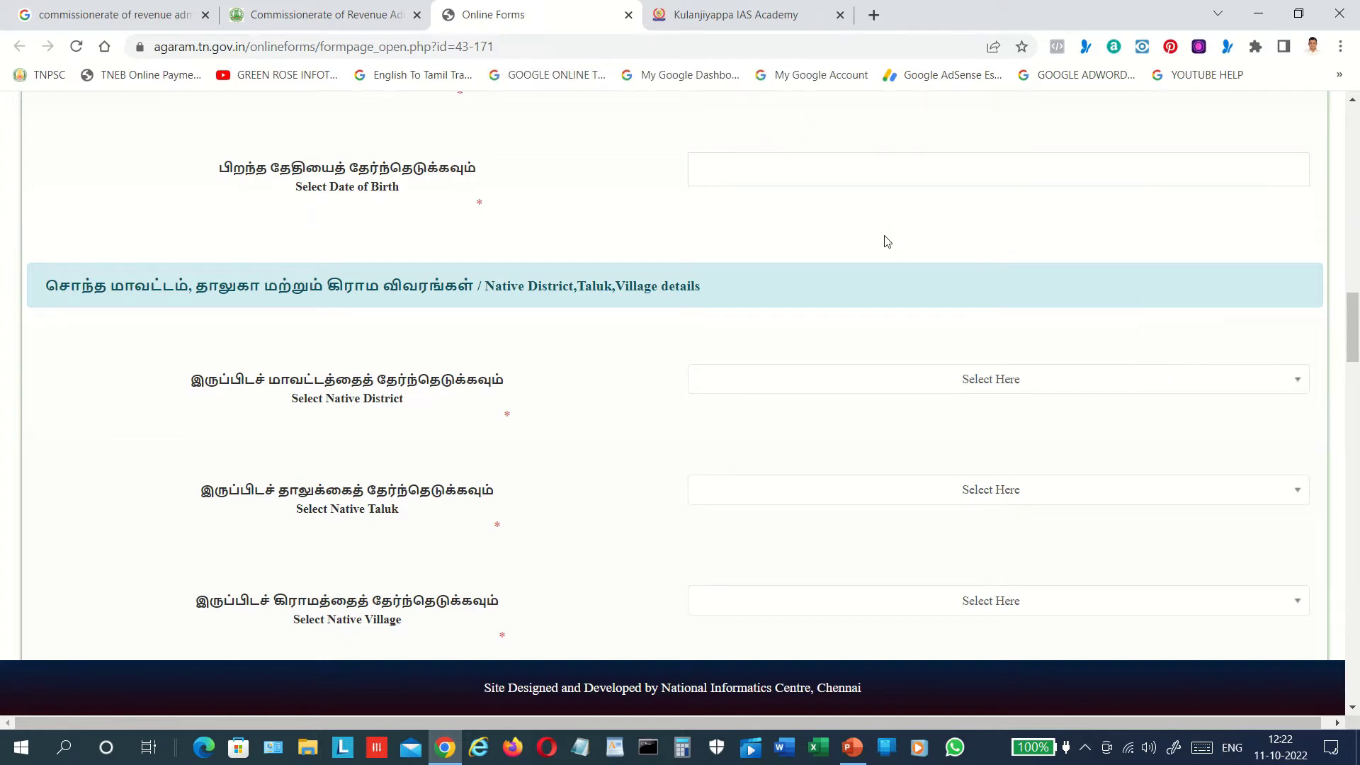
Step: Enter a younger applicant's date of birth using the calendar
click(870, 166)
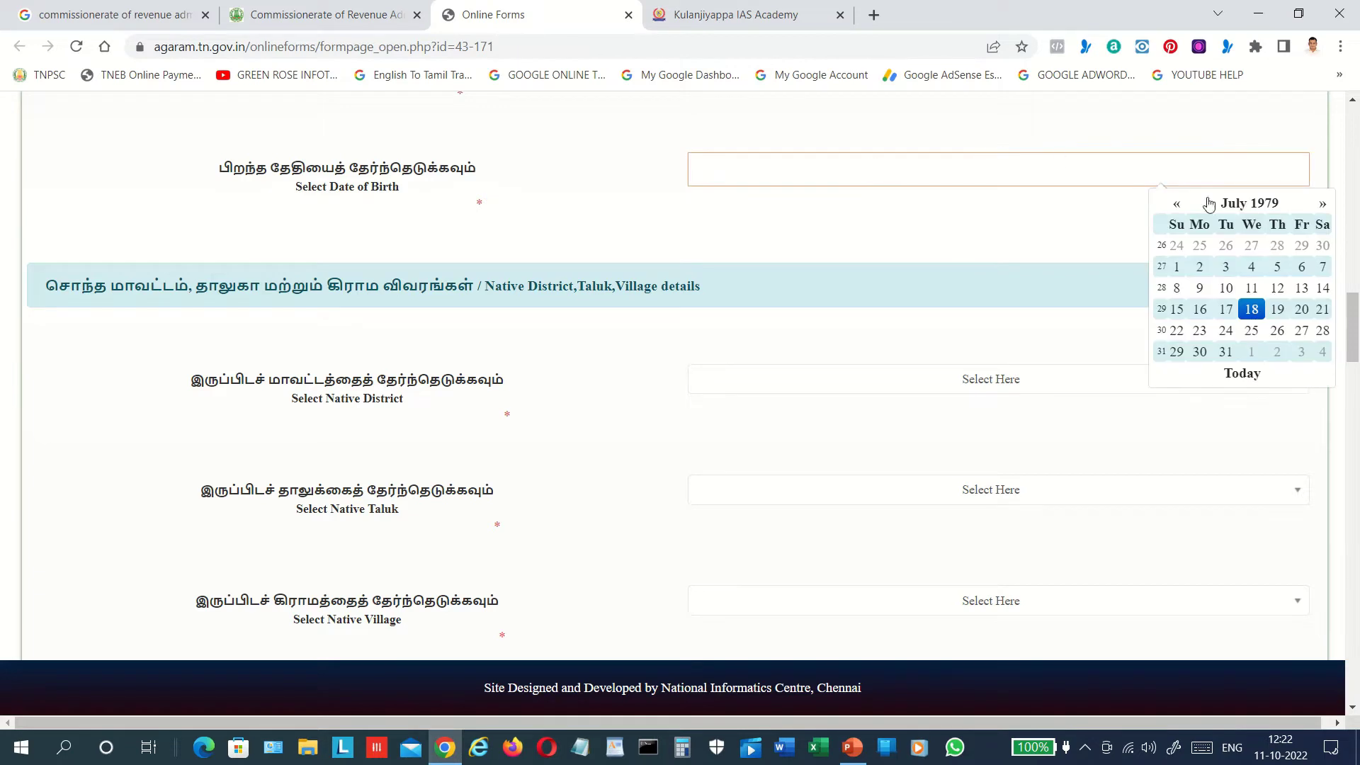
click(1252, 212)
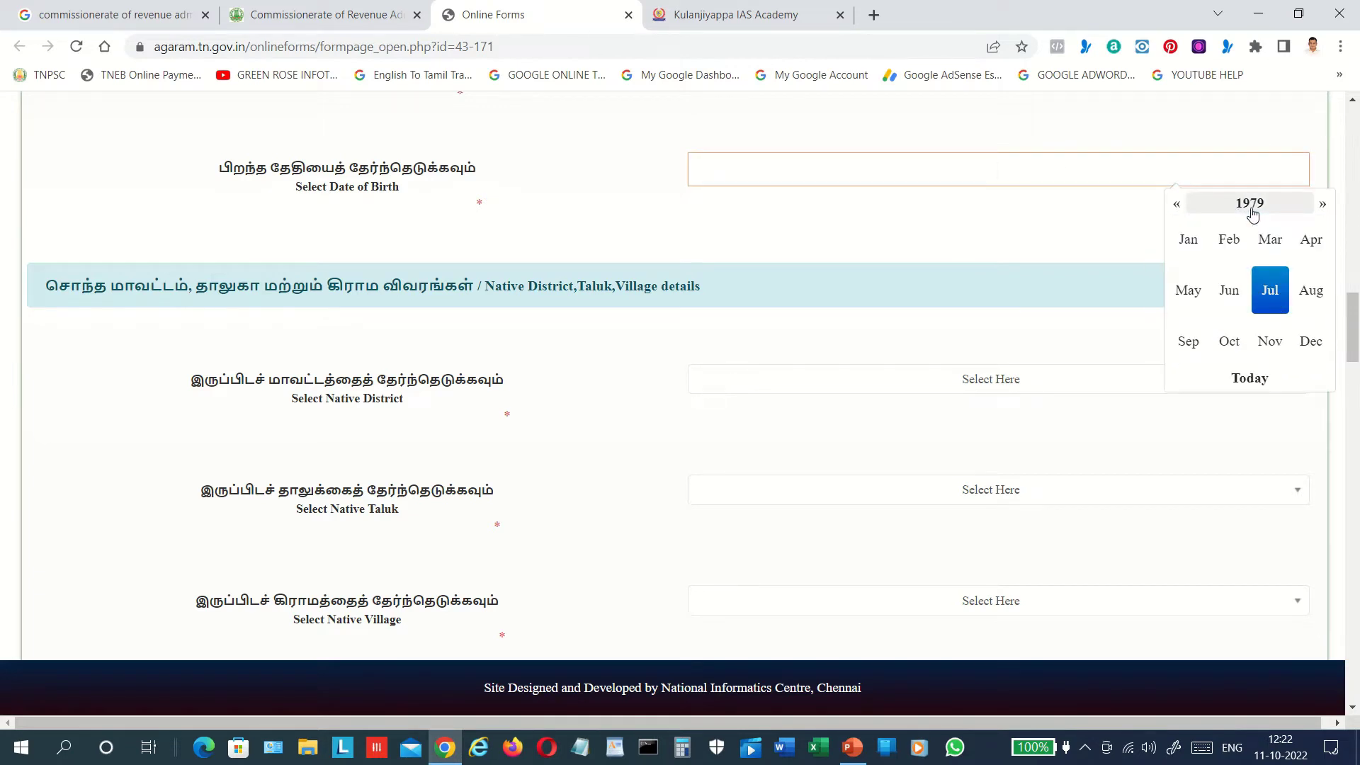
click(1256, 212)
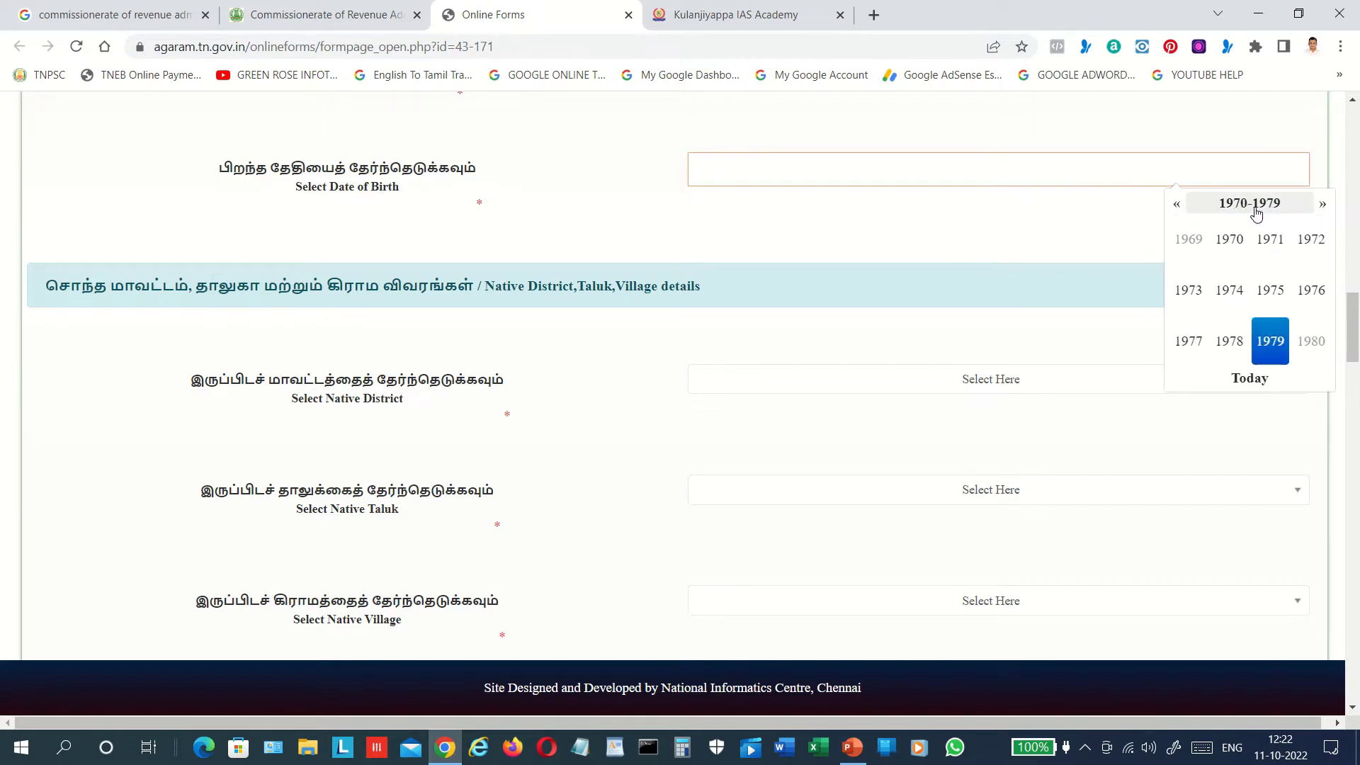
click(1322, 205)
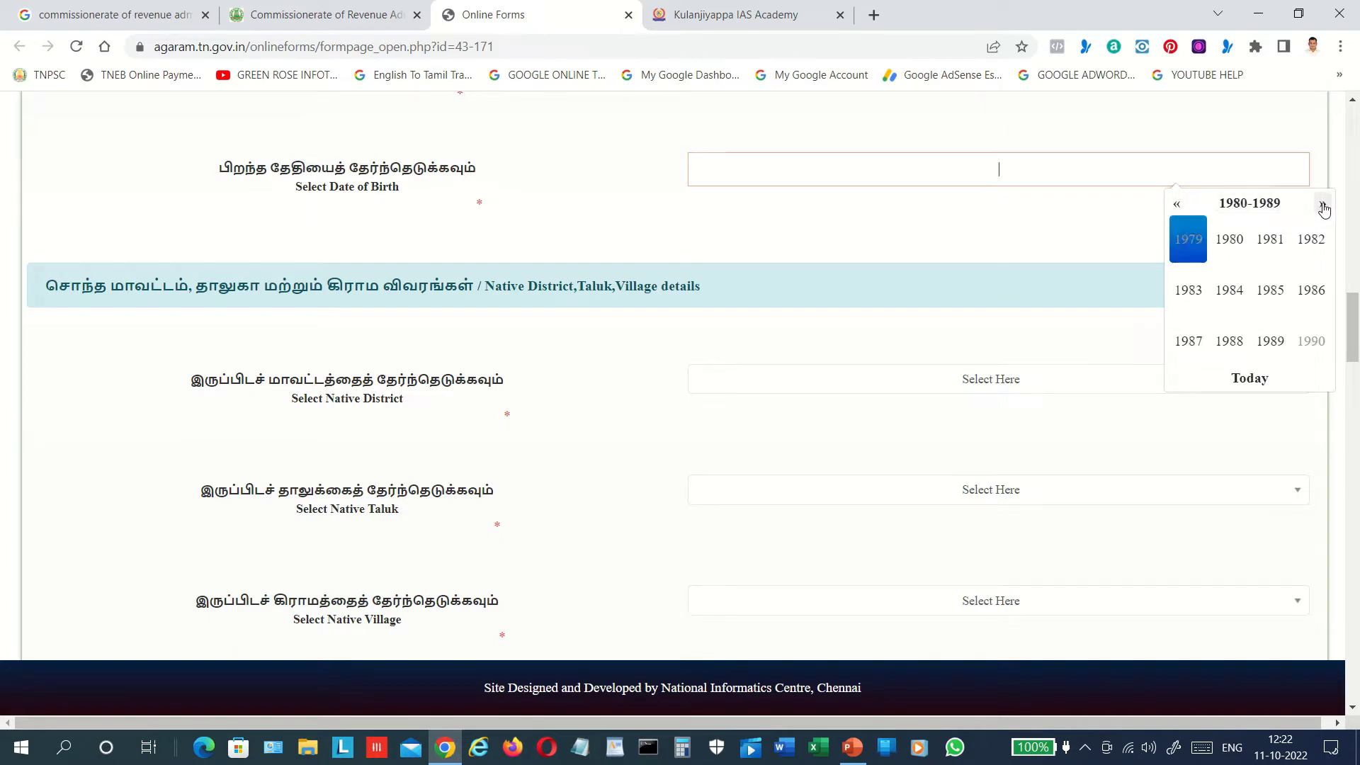
click(1322, 205)
click(1322, 205)
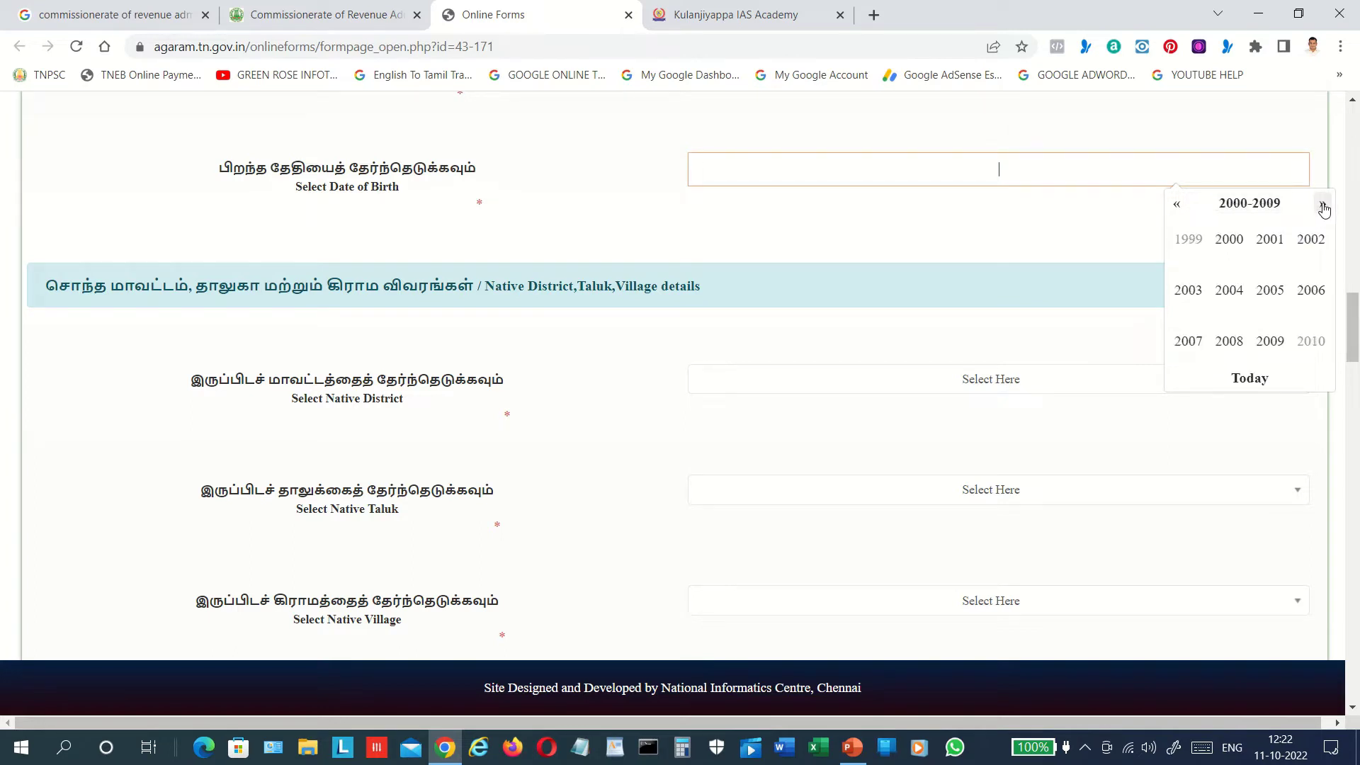
click(1233, 243)
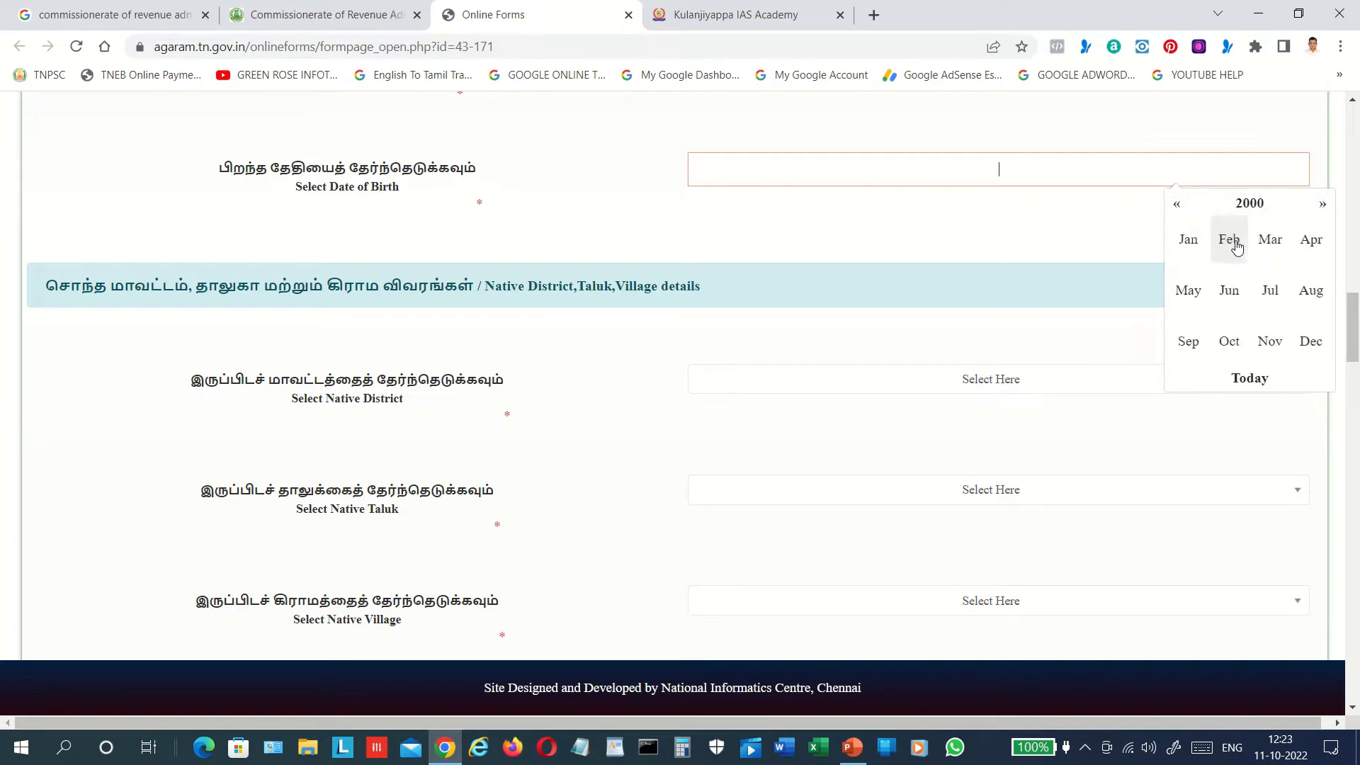
click(1270, 290)
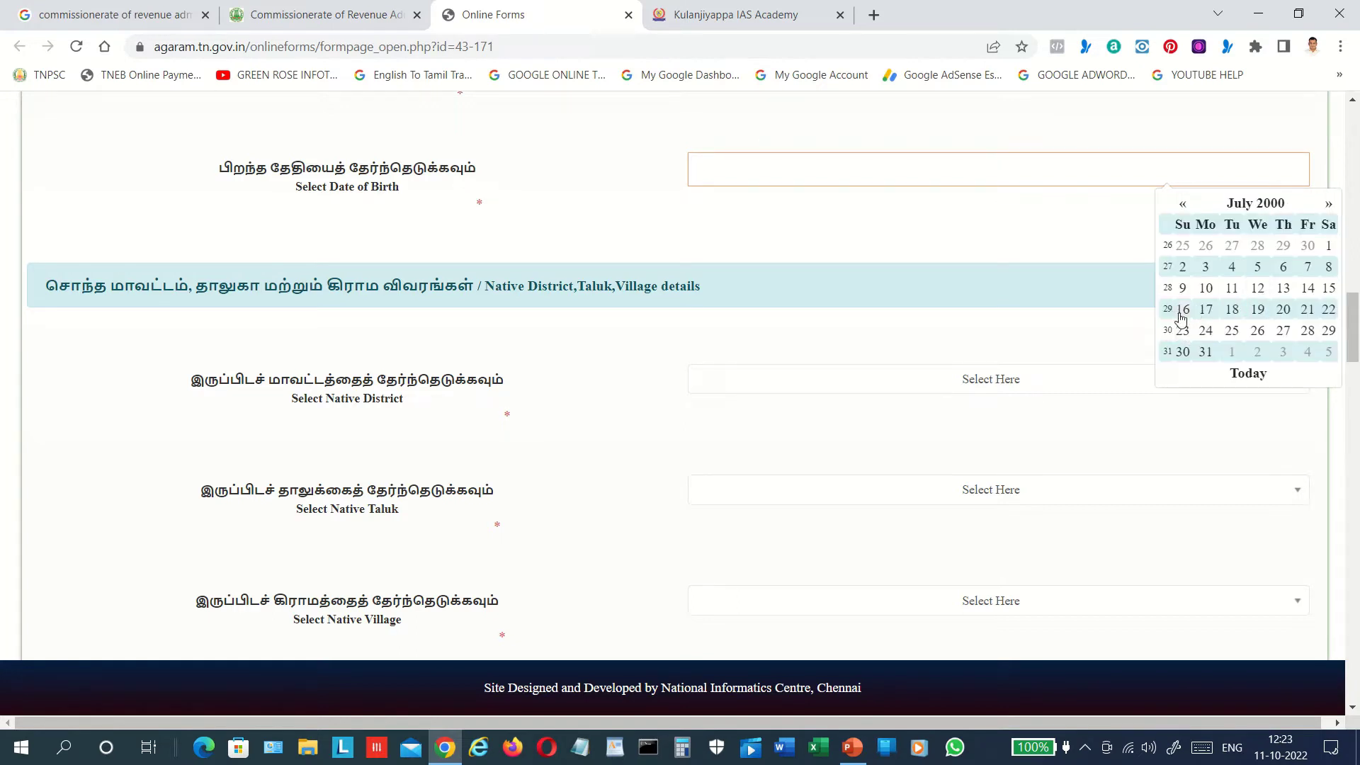
click(1231, 314)
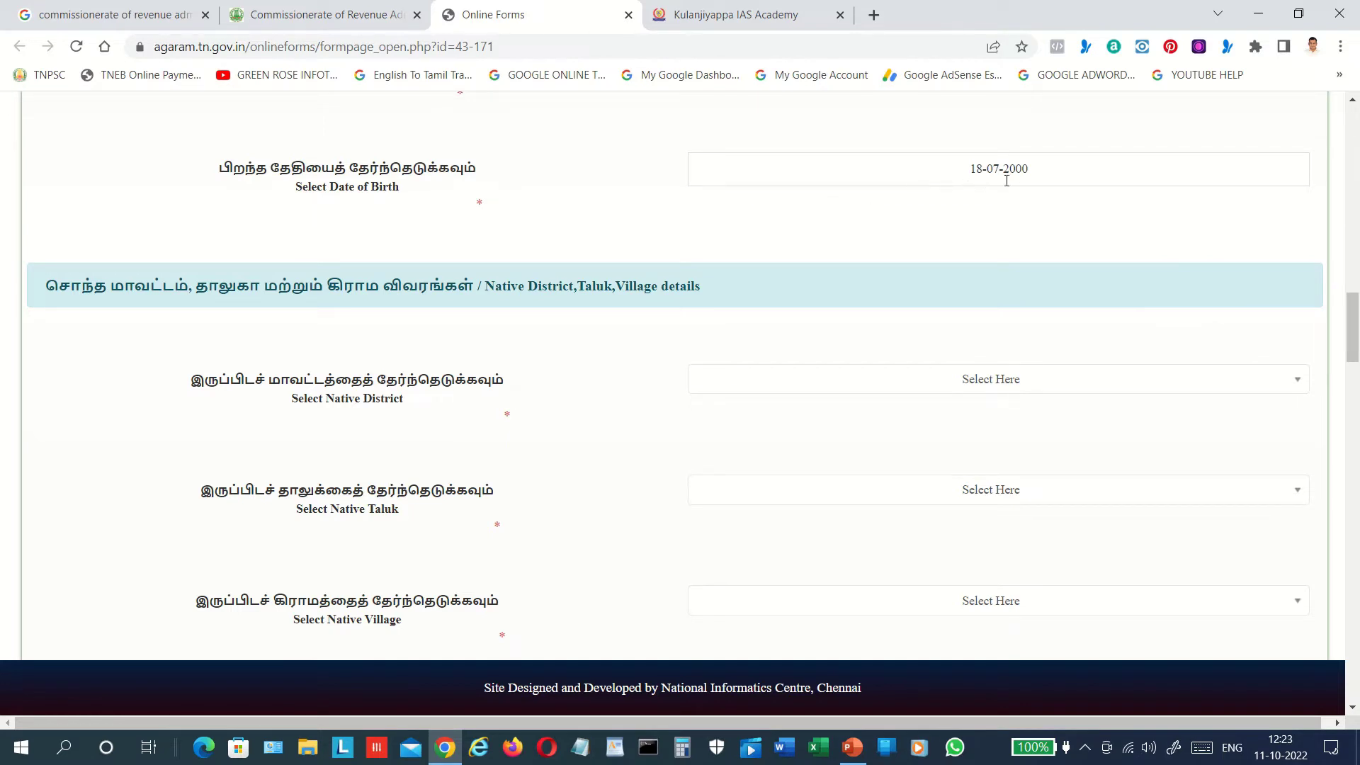
Step: Clear the entered date of birth, leaving the field empty, and close the calendar
click(1065, 170)
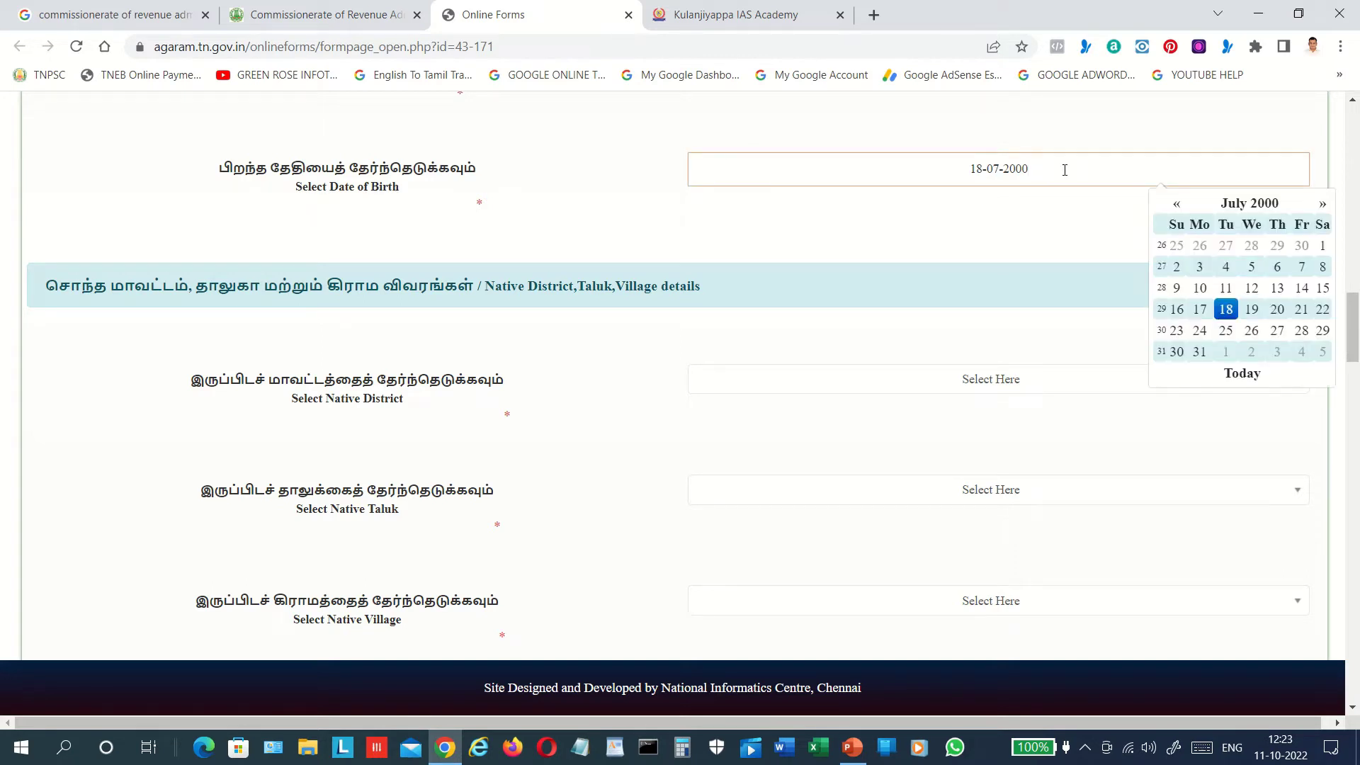
key(BackSpace)
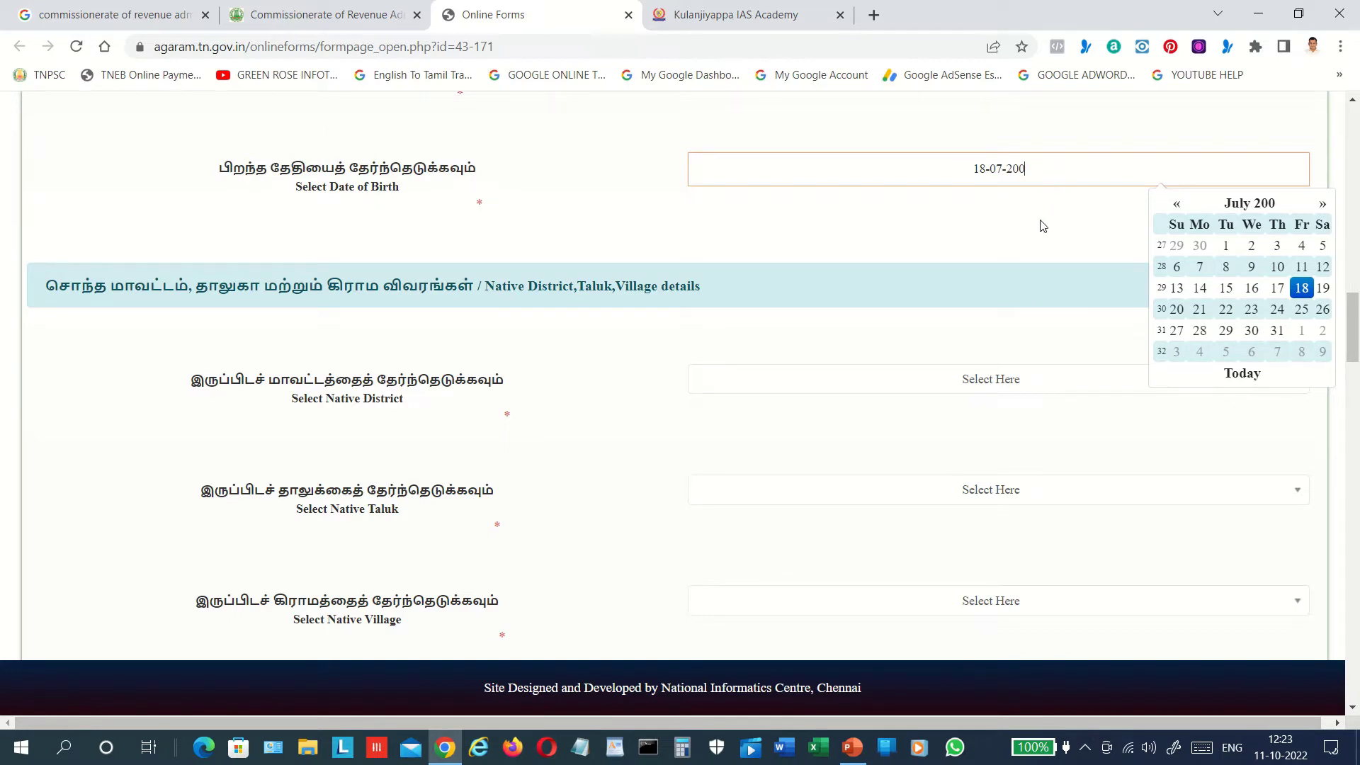
key(BackSpace)
key(BackSpace)
key(BackSpace)
key(BackSpace)
key(BackSpace)
key(BackSpace)
key(BackSpace)
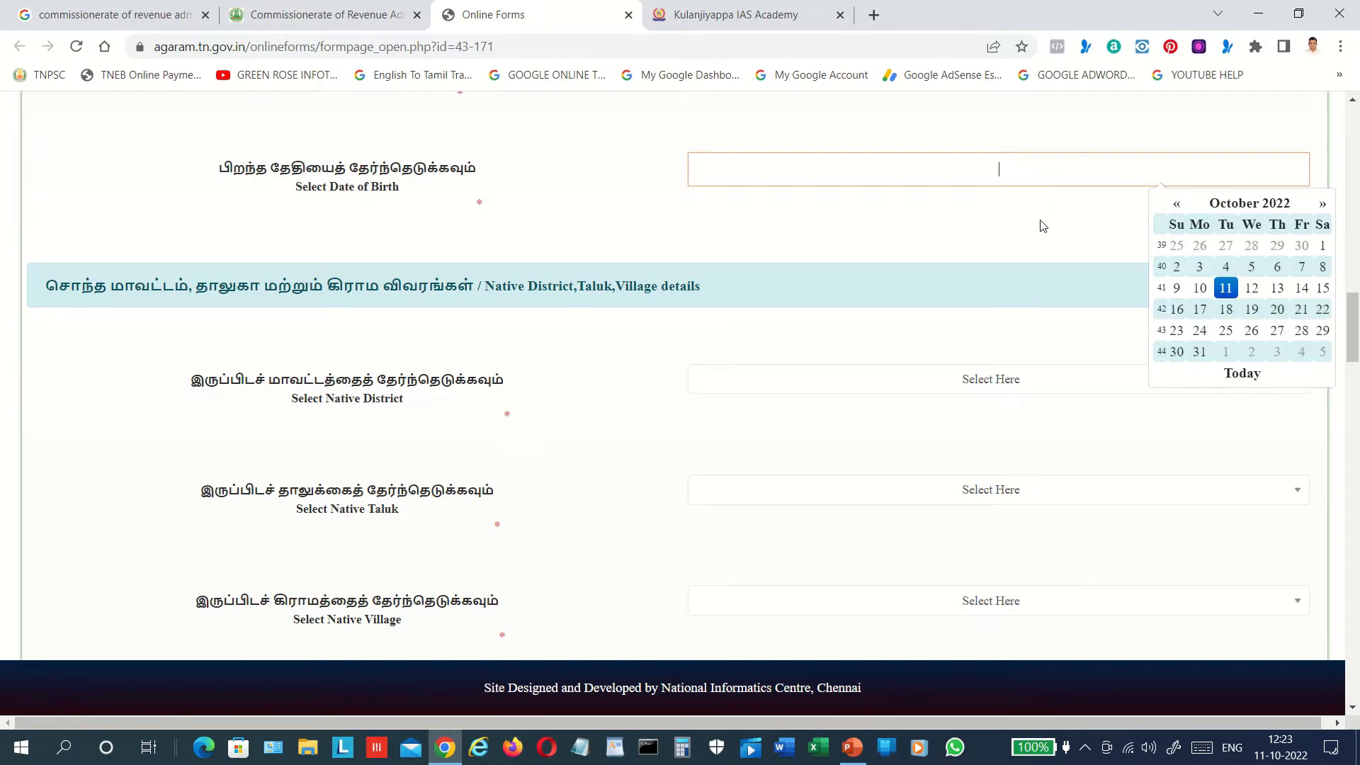
click(1043, 225)
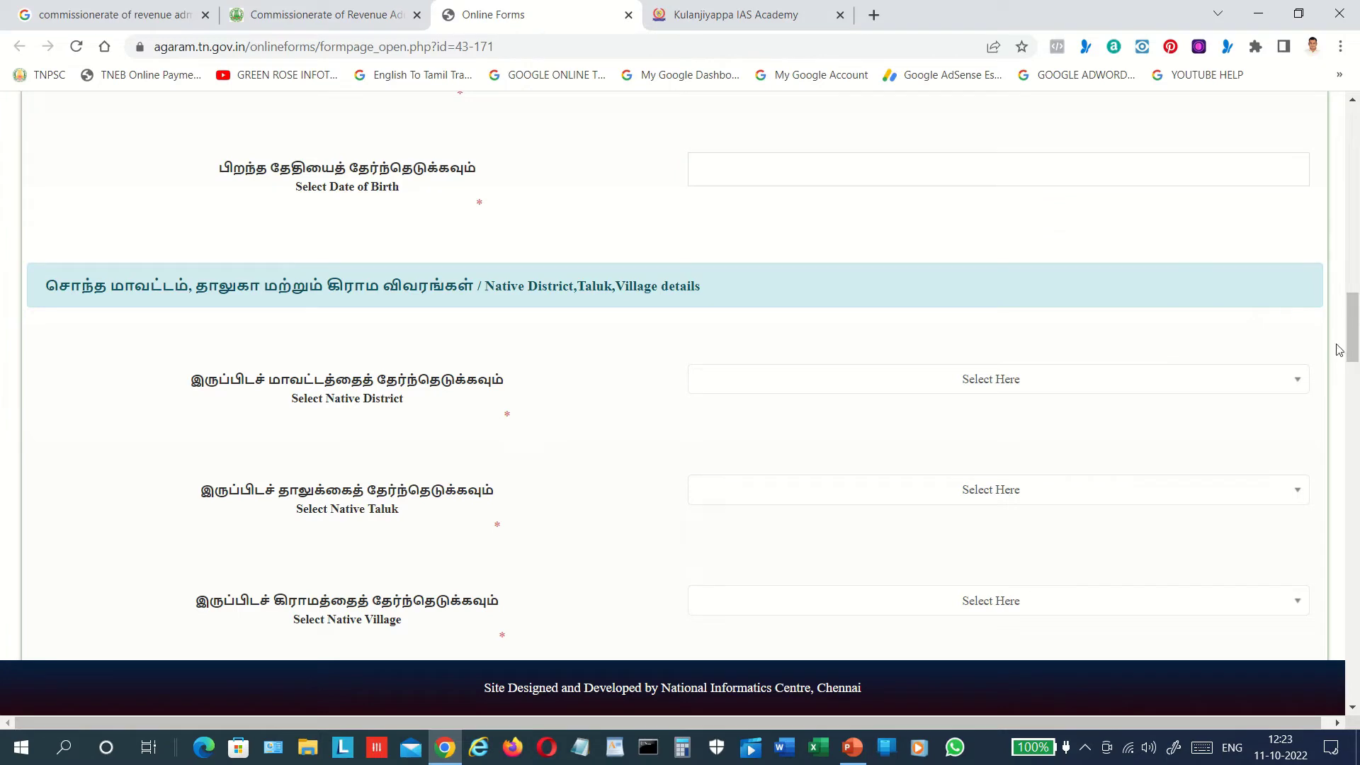
Step: Set the native district to Chennai in the Native District, Taluk, Village details section
drag(1352, 342, 1353, 361)
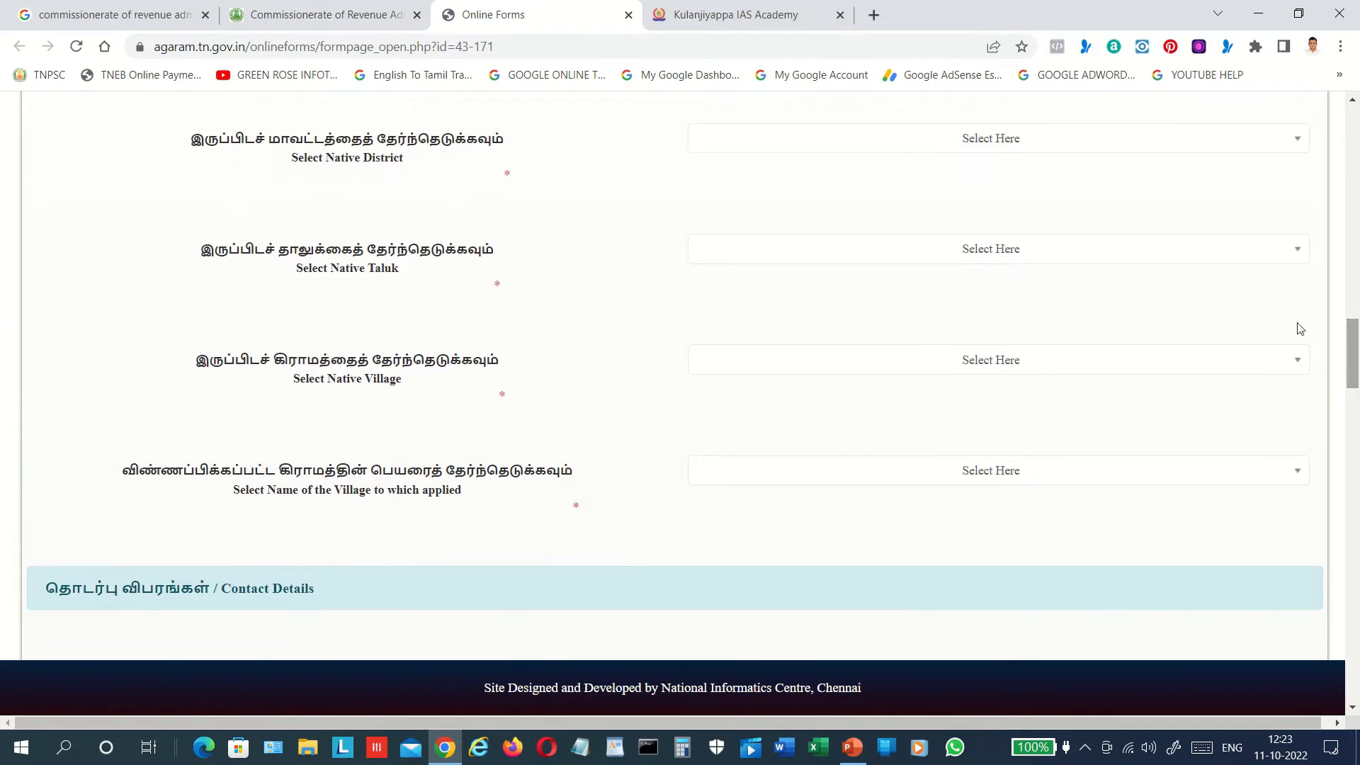
click(918, 143)
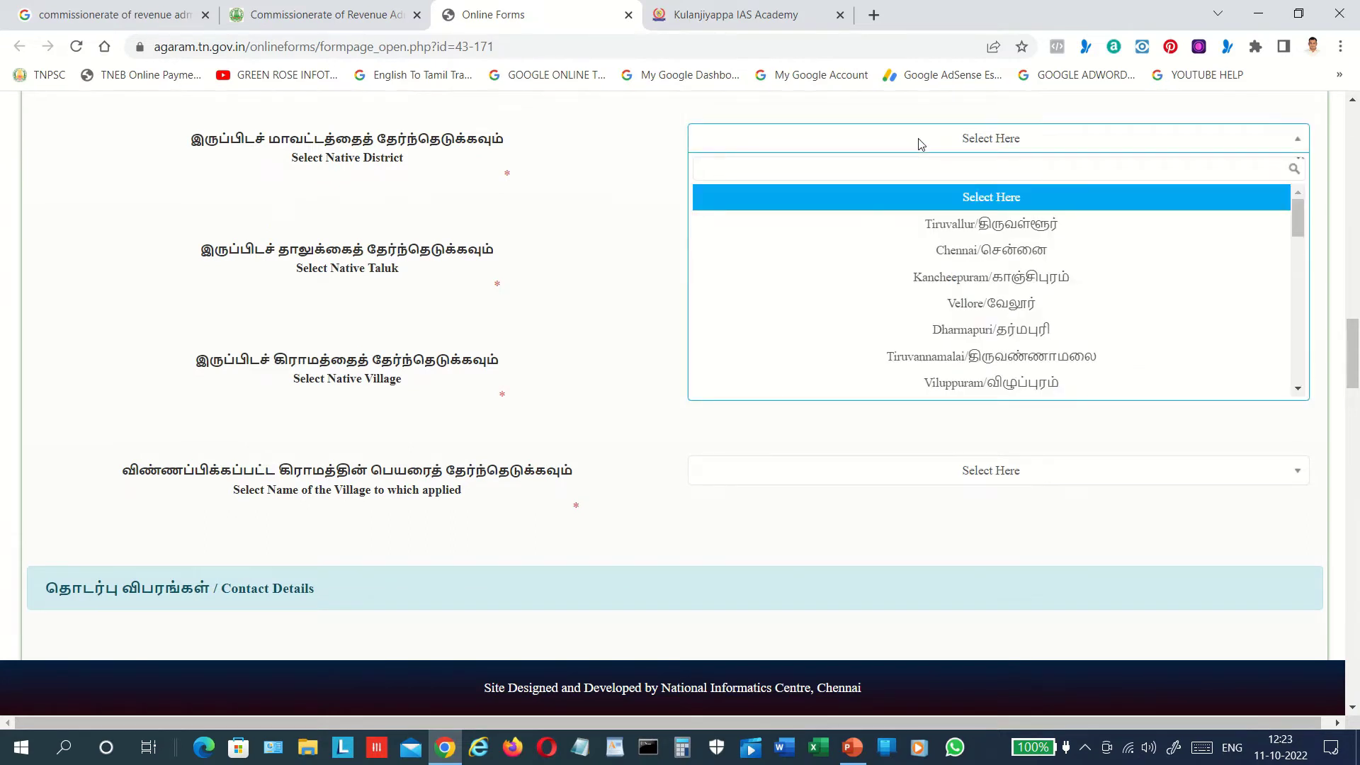
click(955, 251)
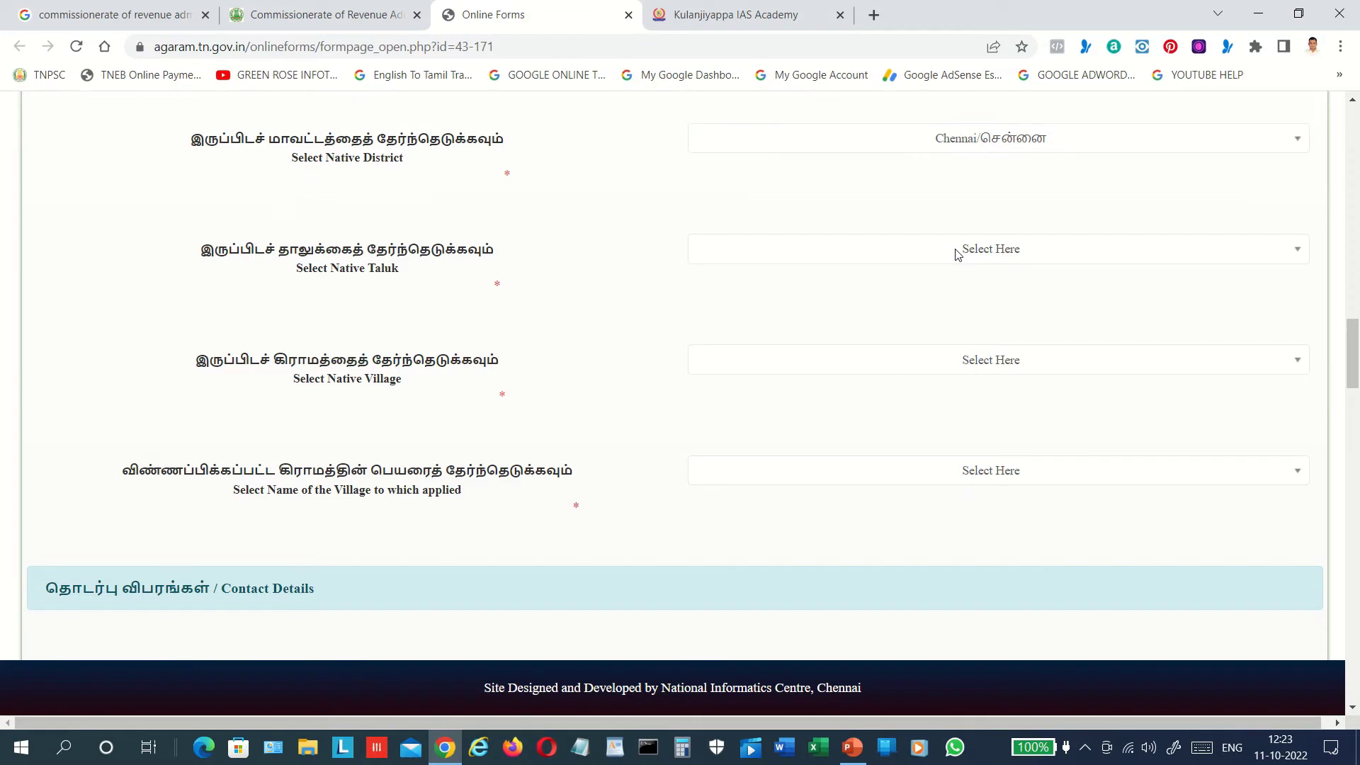
Step: Change the native district to Chengalpattu and set the native taluk to Tambaram
click(953, 140)
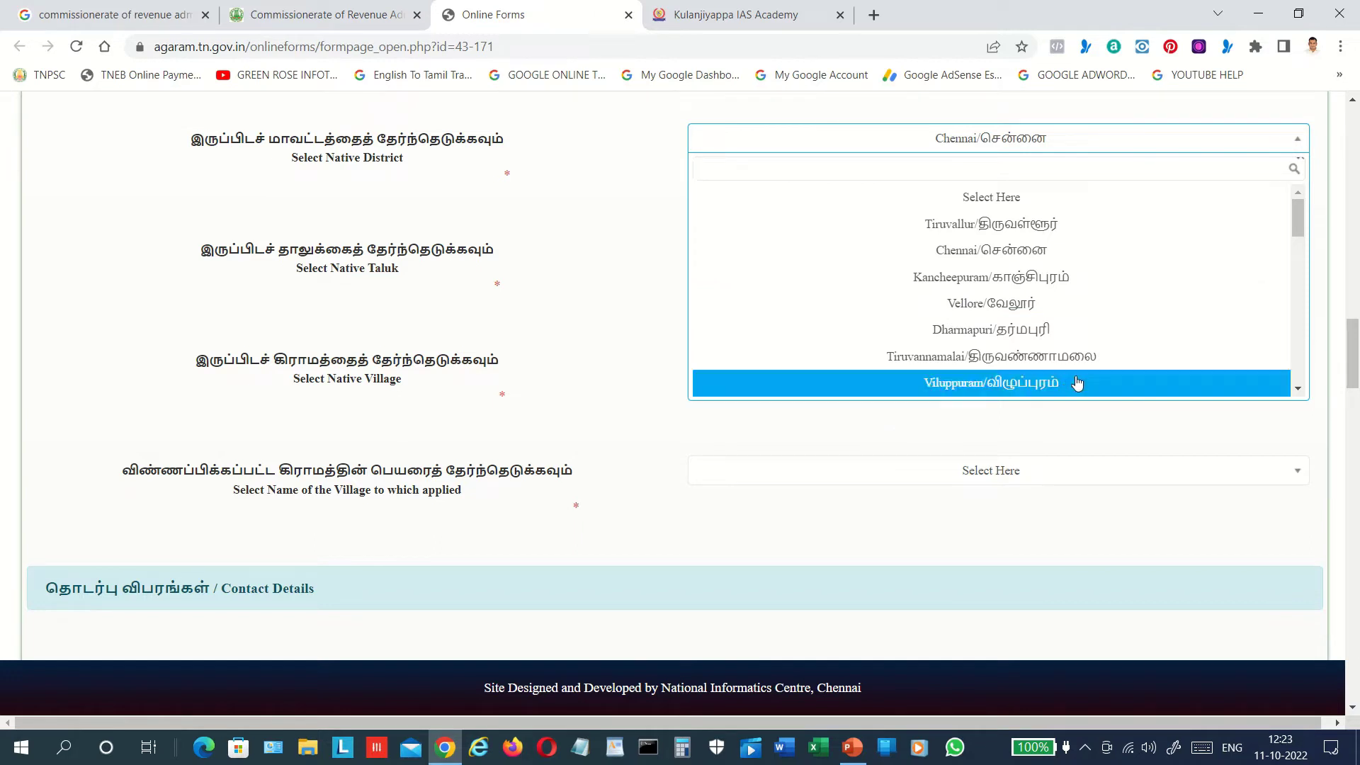
click(1299, 389)
click(1299, 389)
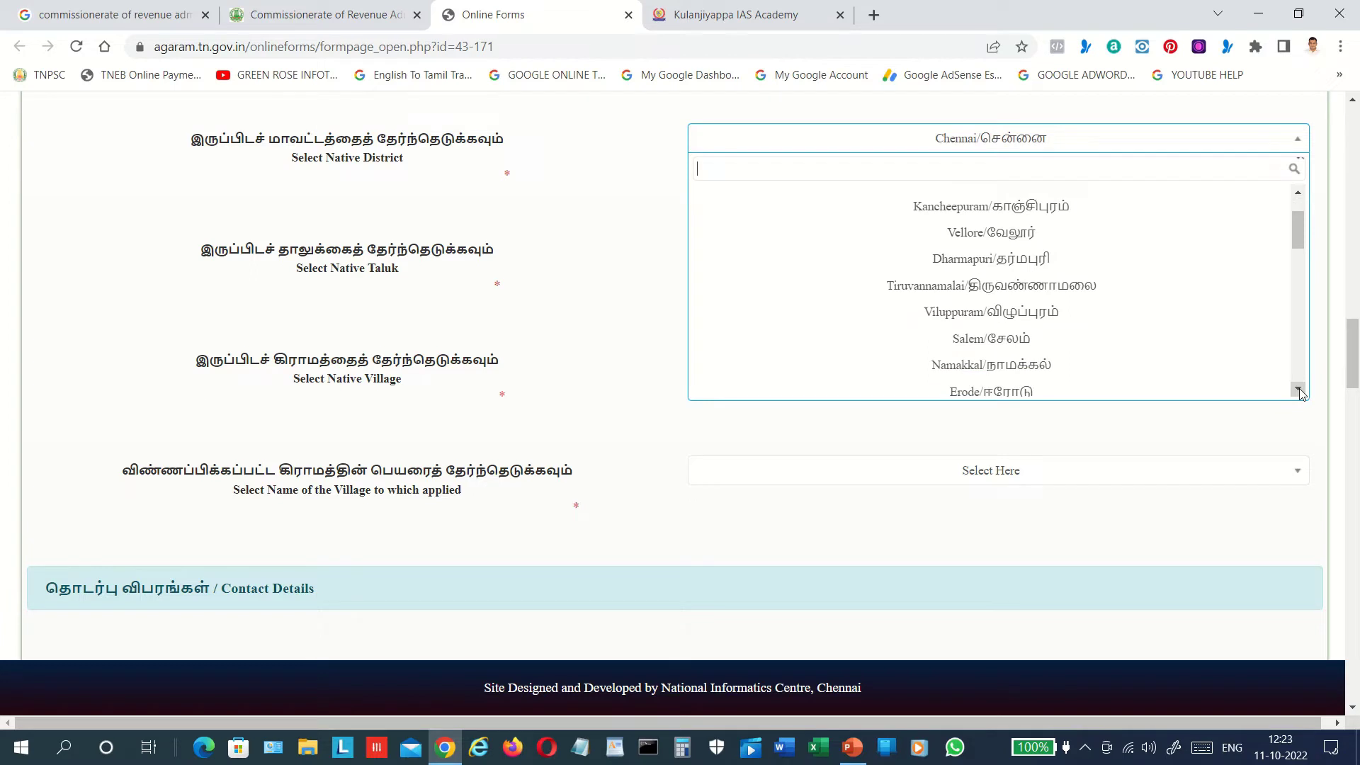
click(1299, 388)
click(1299, 389)
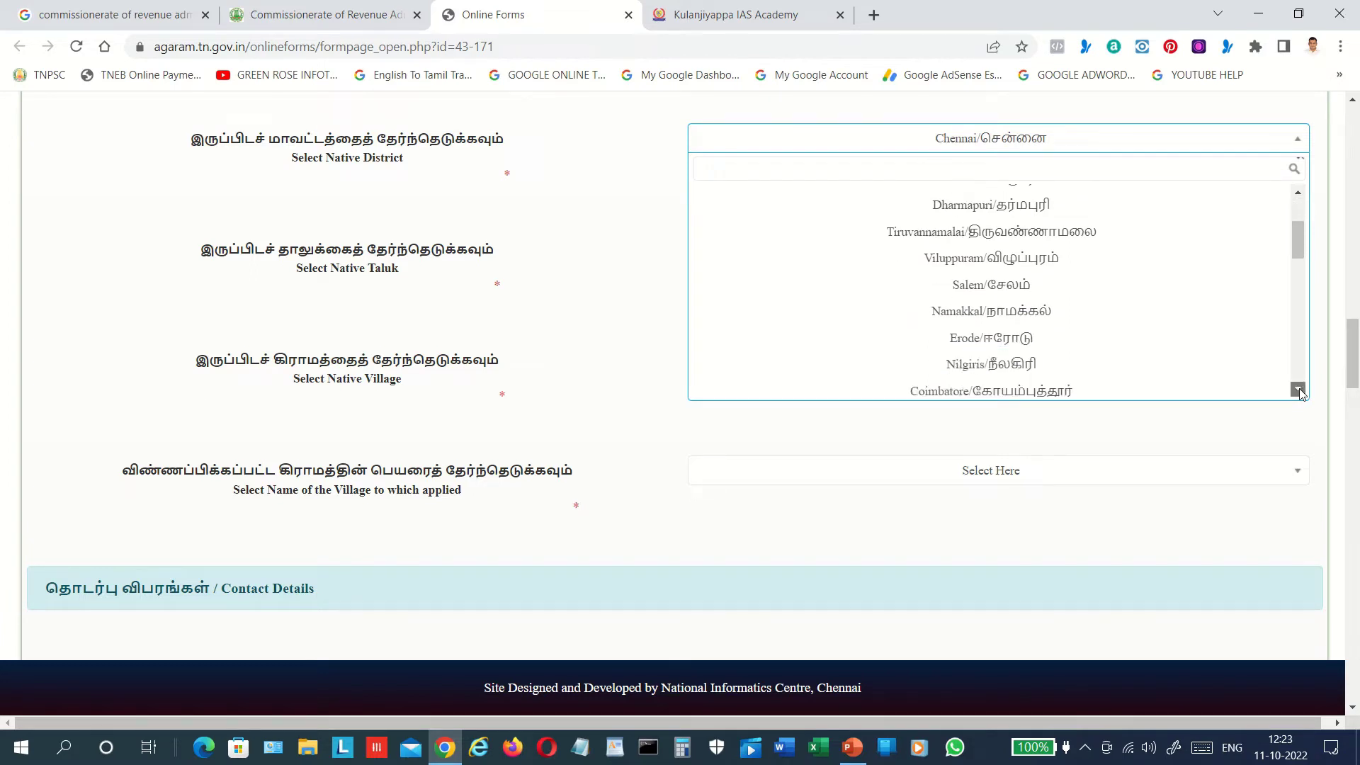
click(1299, 389)
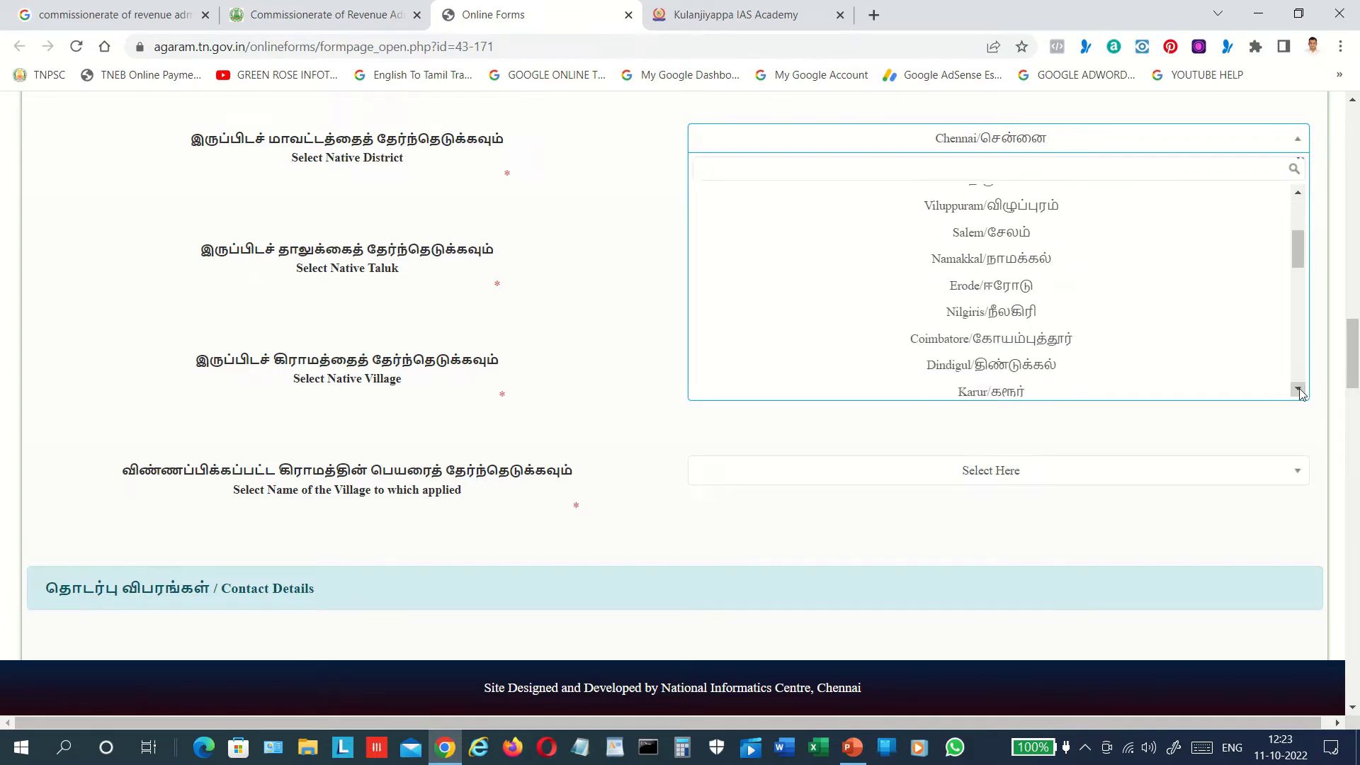
click(1299, 388)
click(1299, 389)
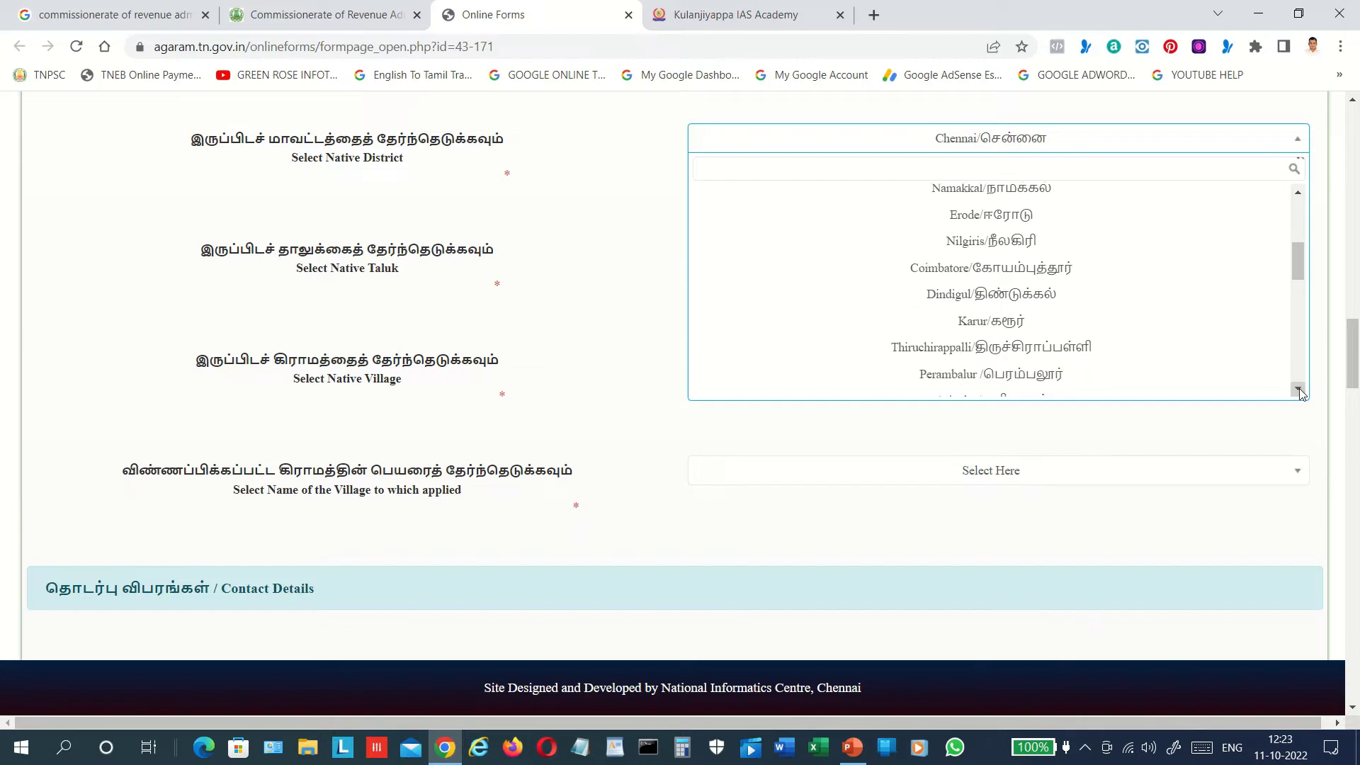
click(1299, 389)
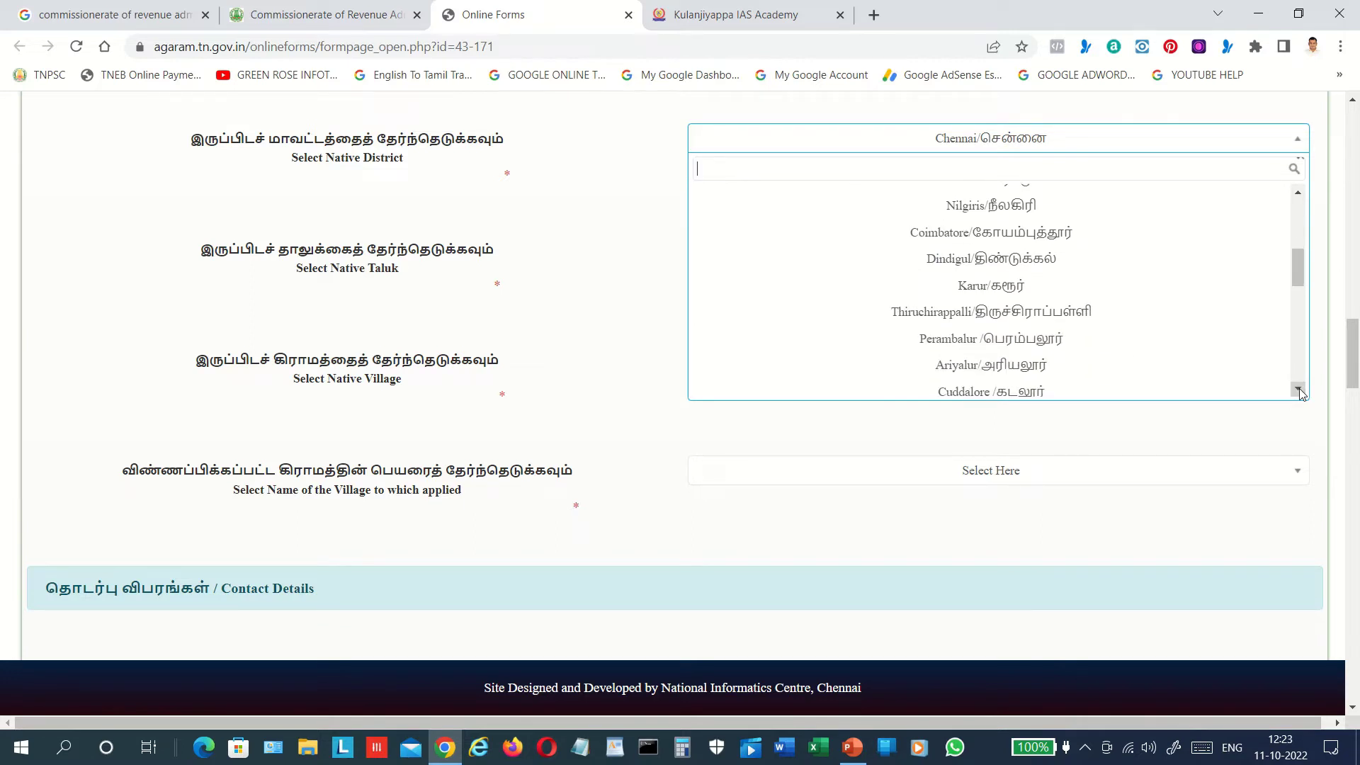
click(1299, 389)
click(1299, 389)
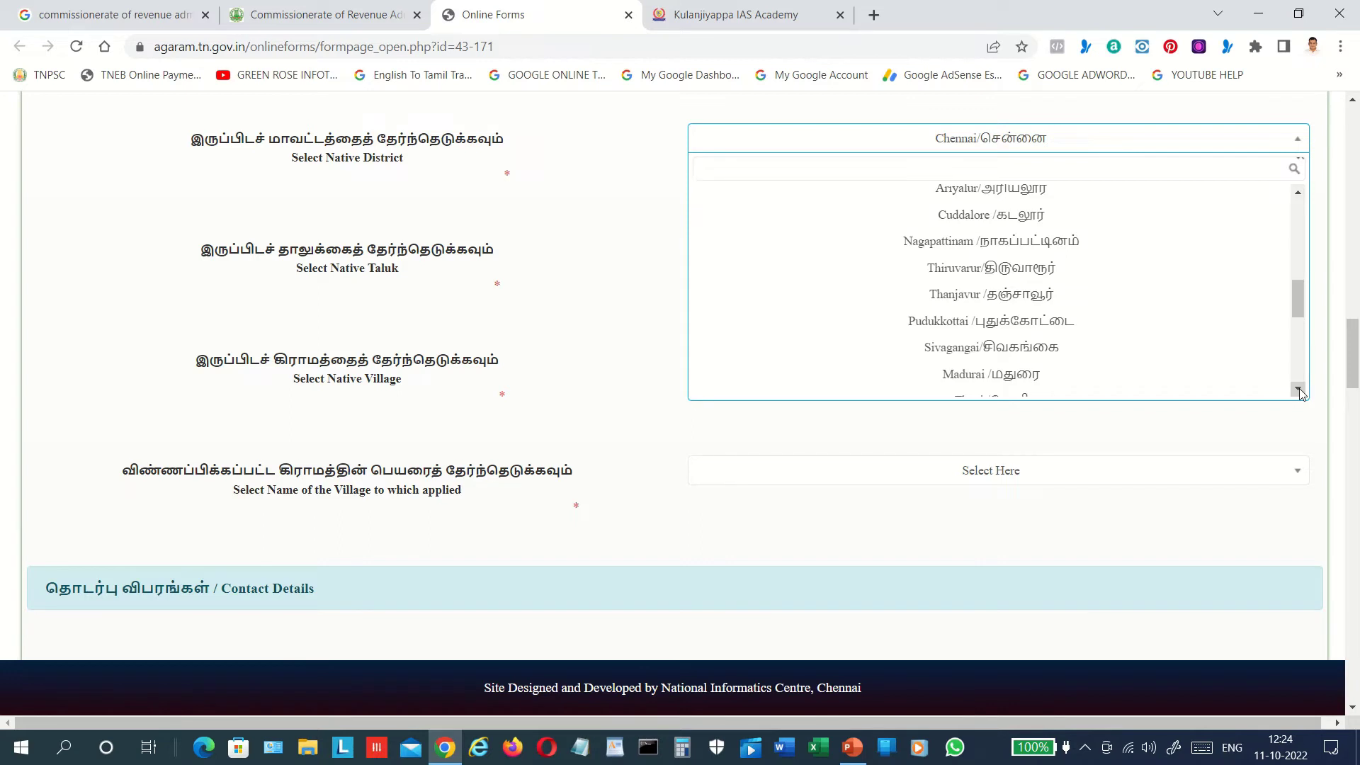
click(1299, 389)
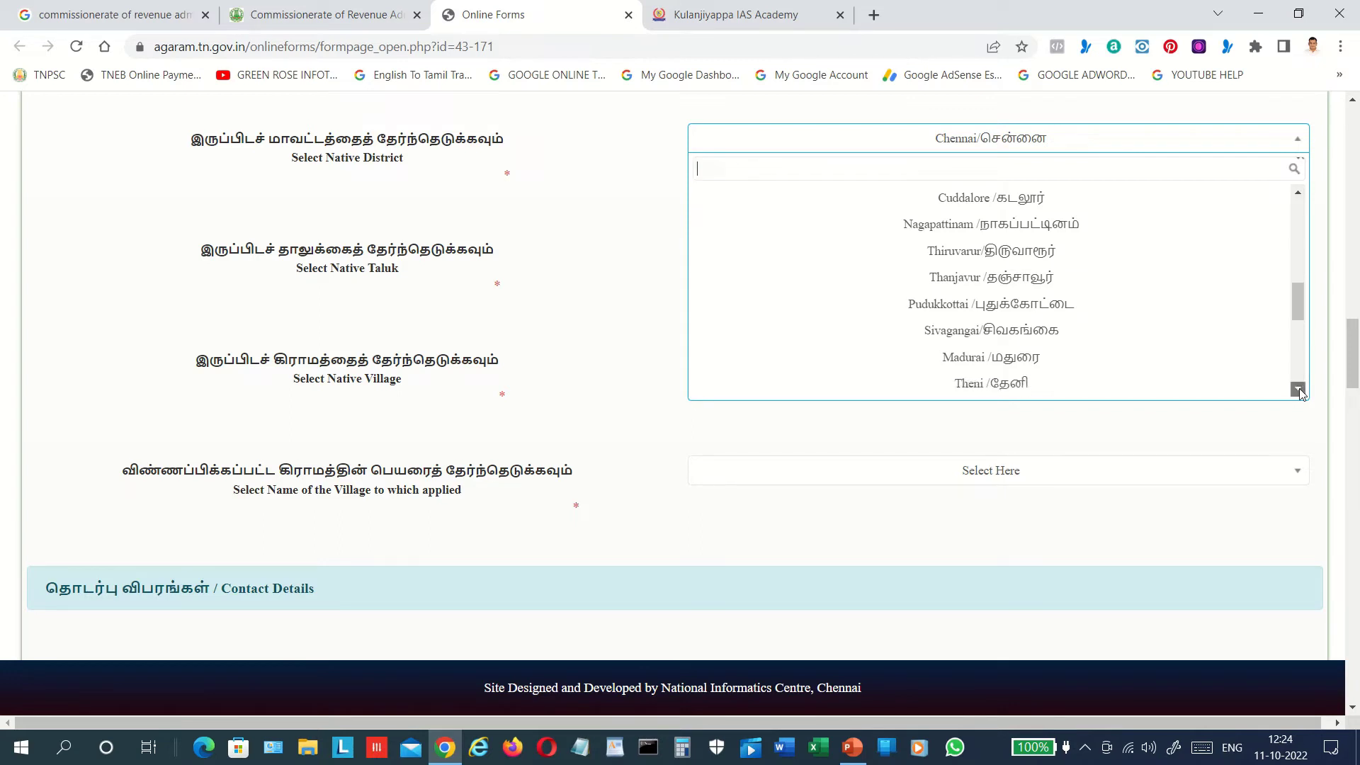
click(1299, 389)
click(1299, 389)
click(1299, 389)
click(1299, 389)
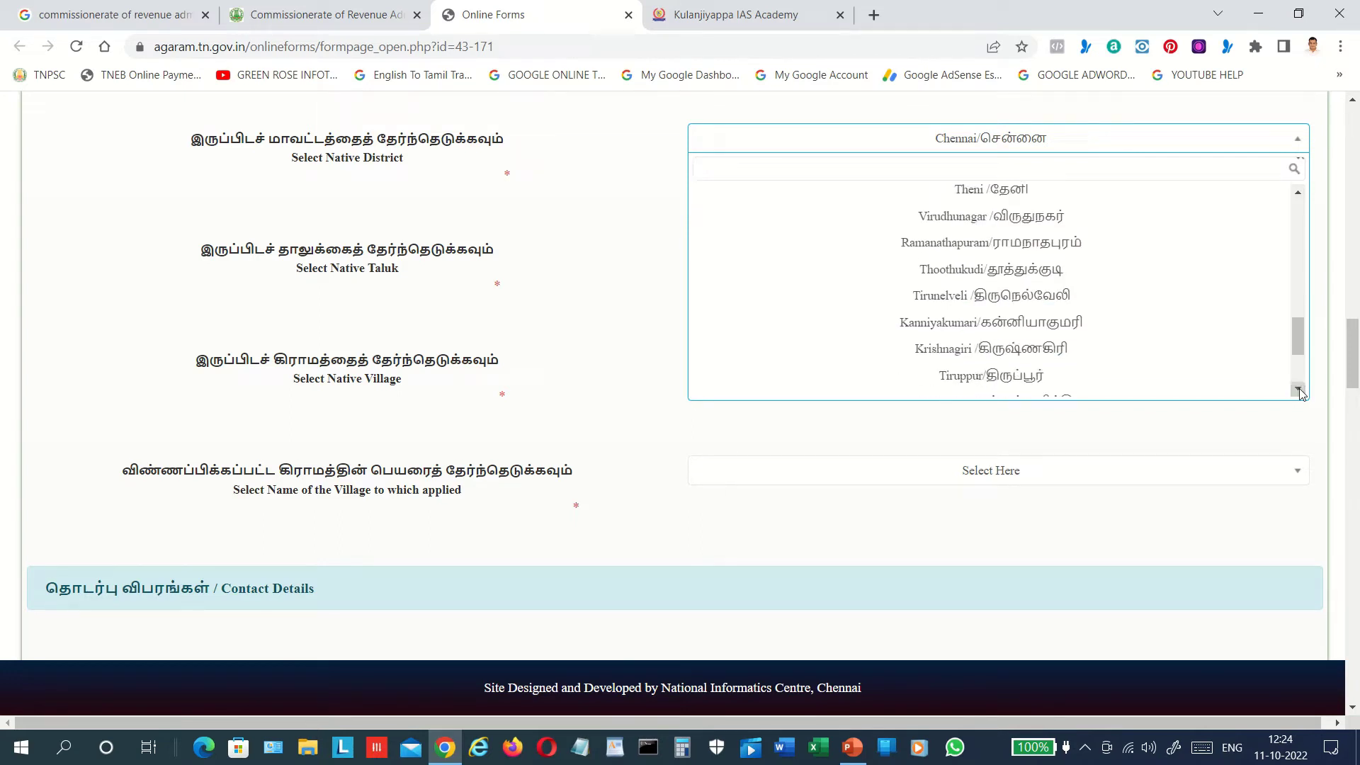
click(1299, 389)
click(1299, 389)
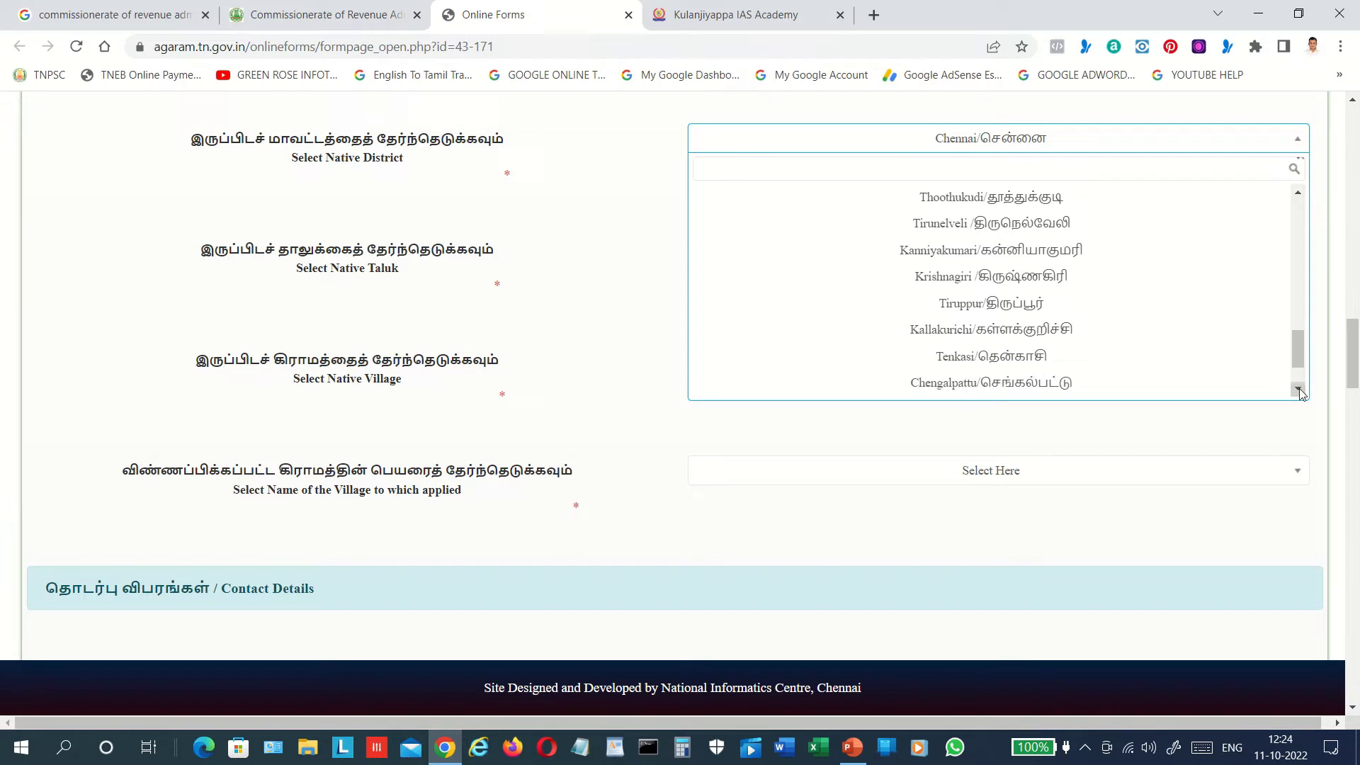
click(1299, 389)
click(1299, 389)
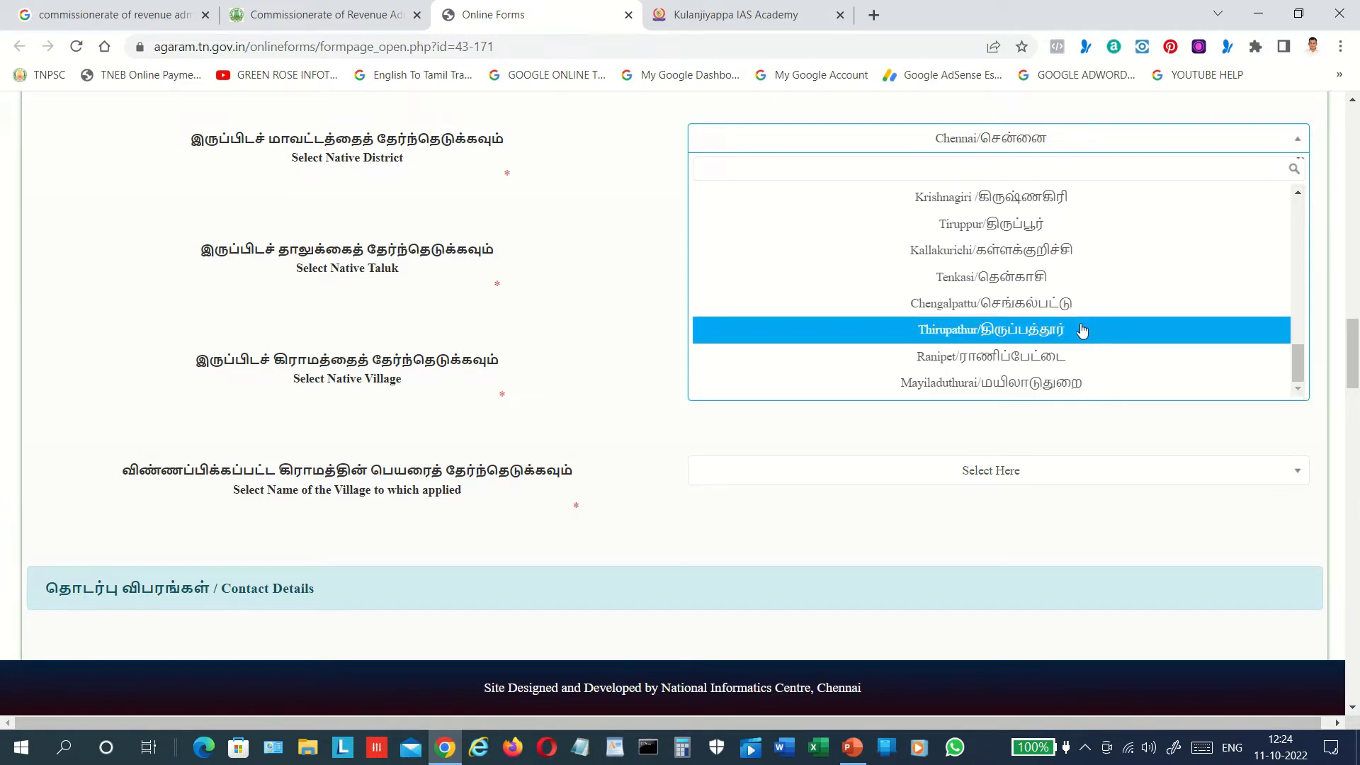
click(1063, 303)
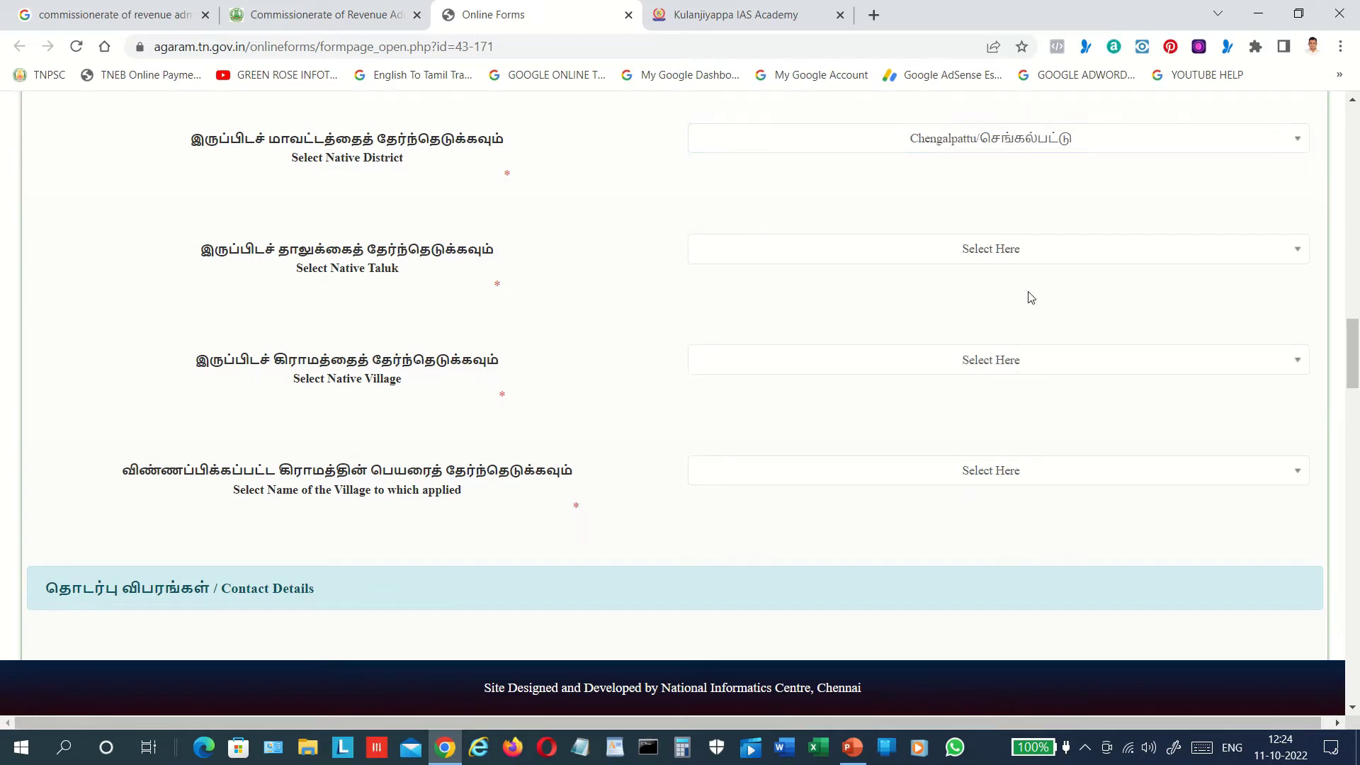
click(971, 251)
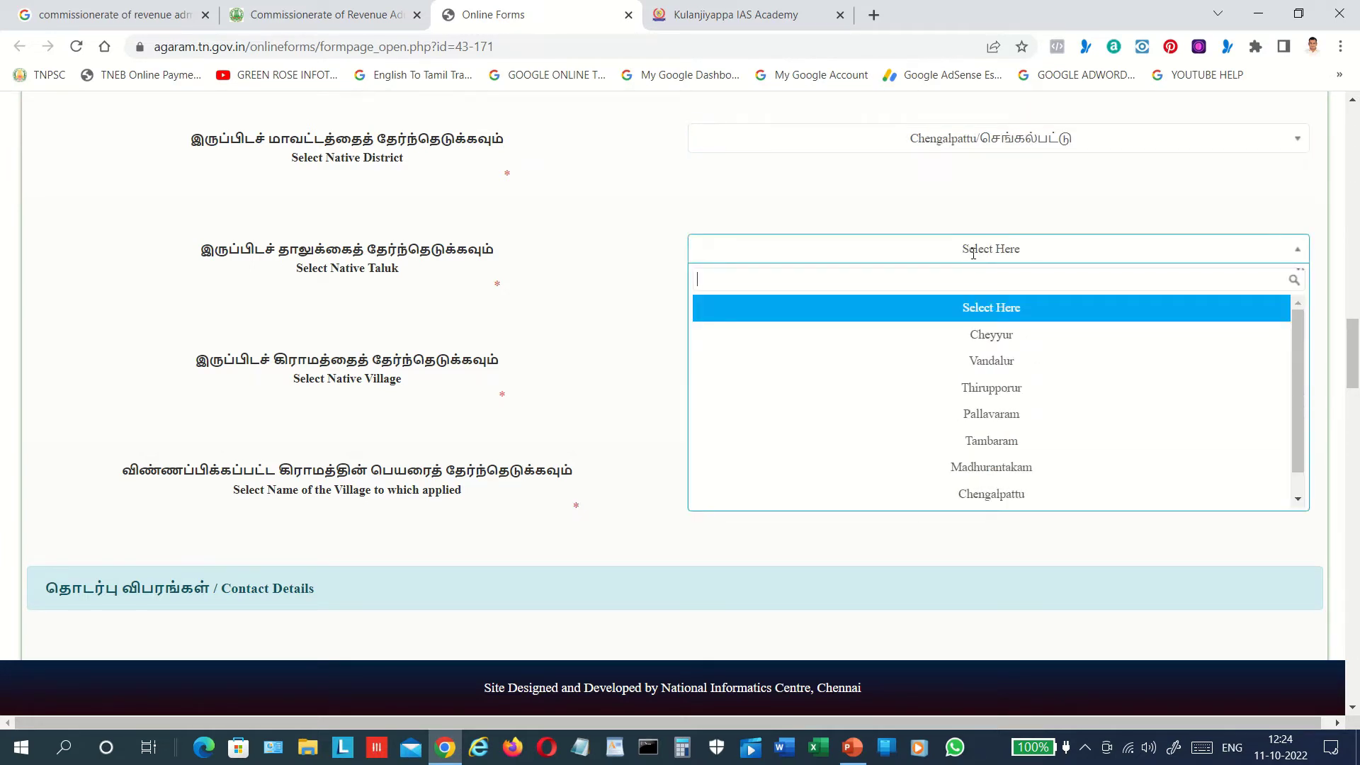
click(1107, 449)
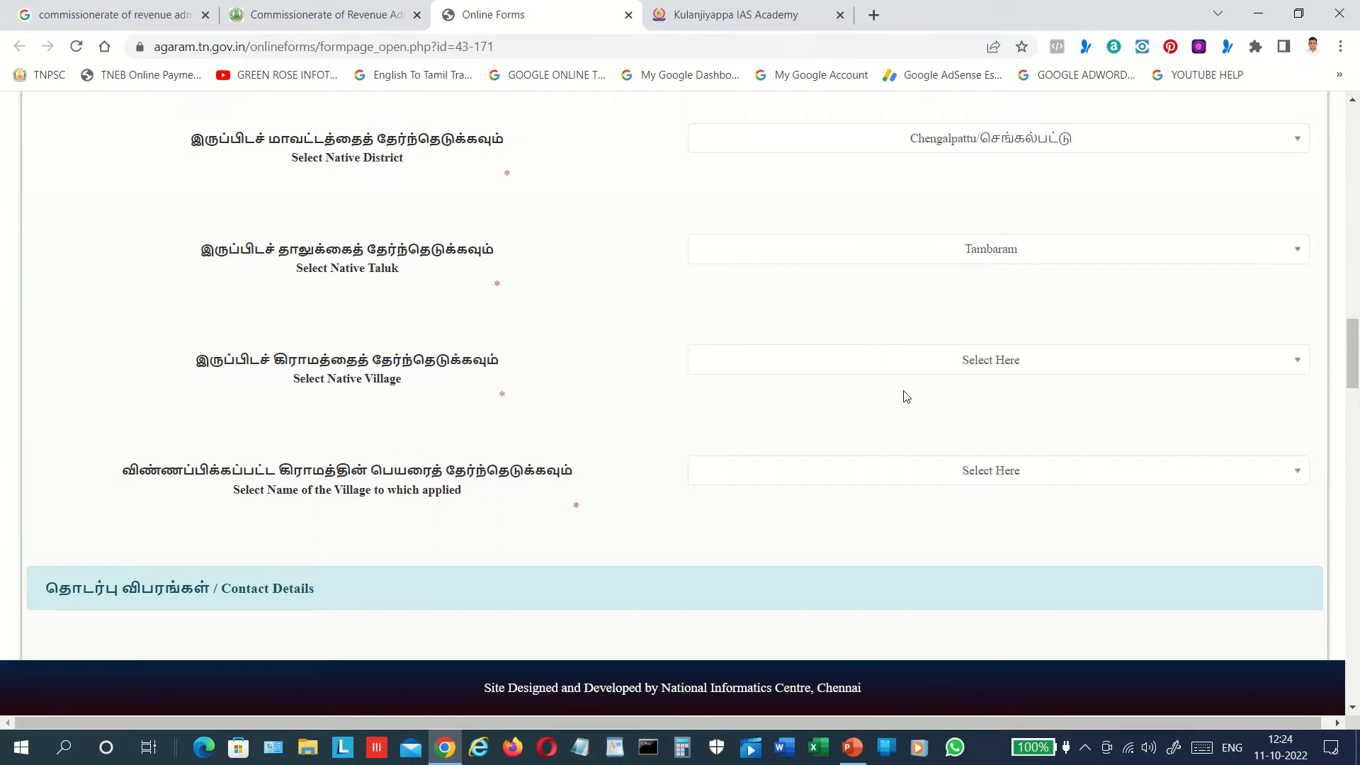
Step: Set the native district to Chennai and the native taluk to Velachery
click(985, 149)
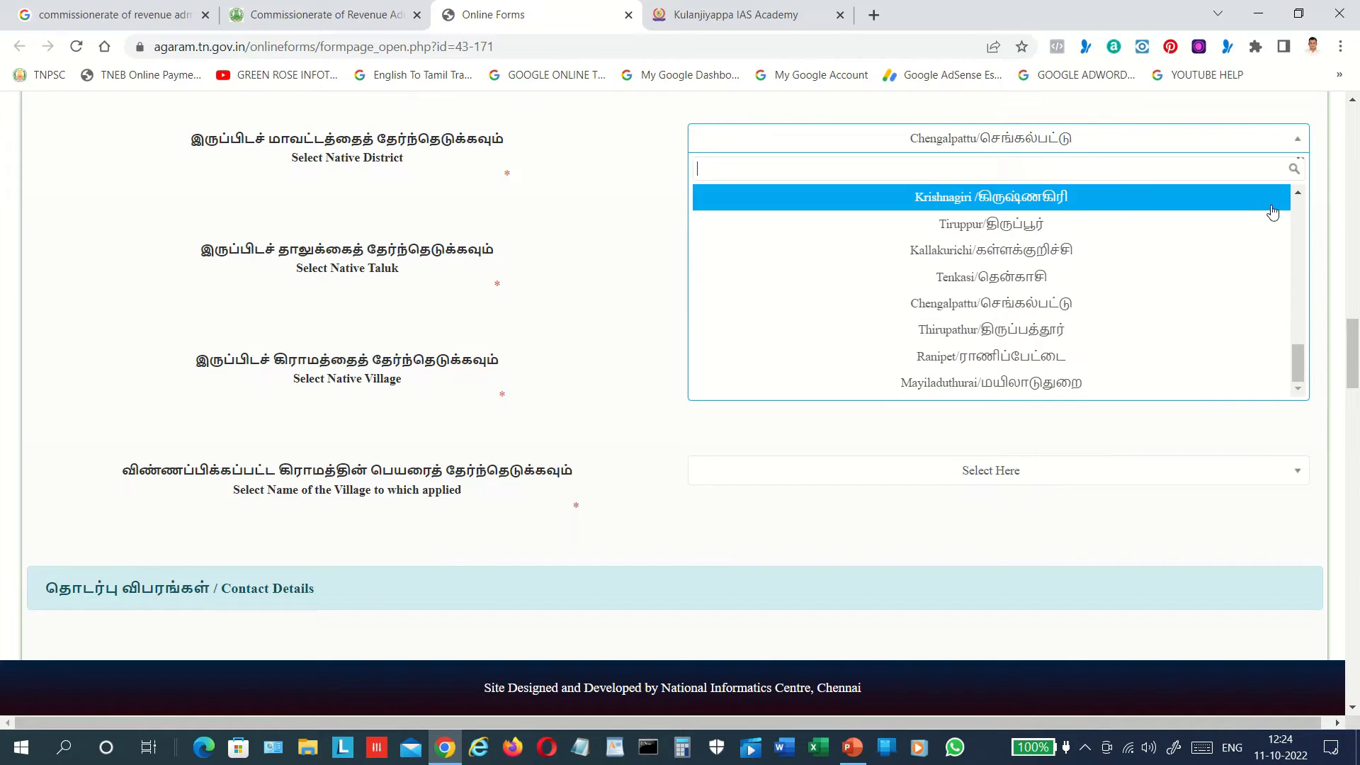
drag(1299, 197, 1299, 196)
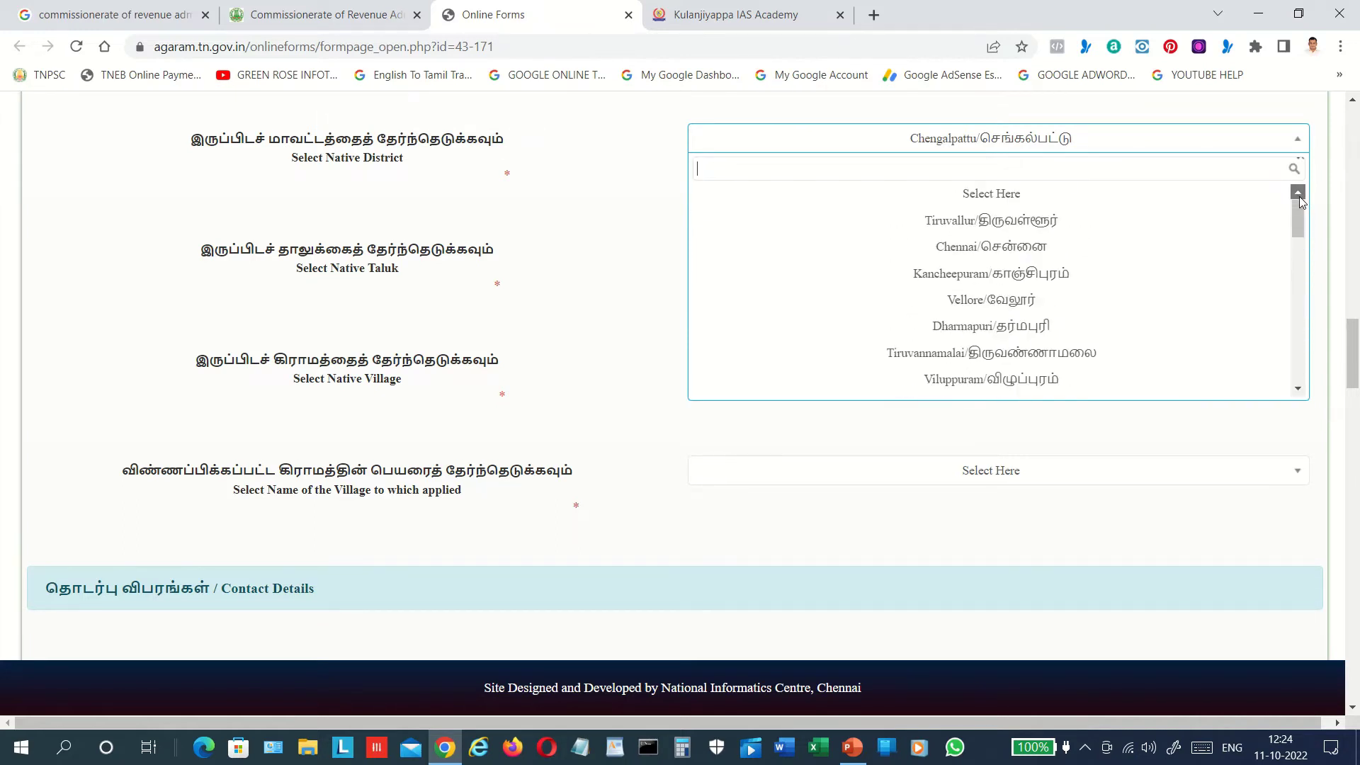
click(998, 250)
click(998, 255)
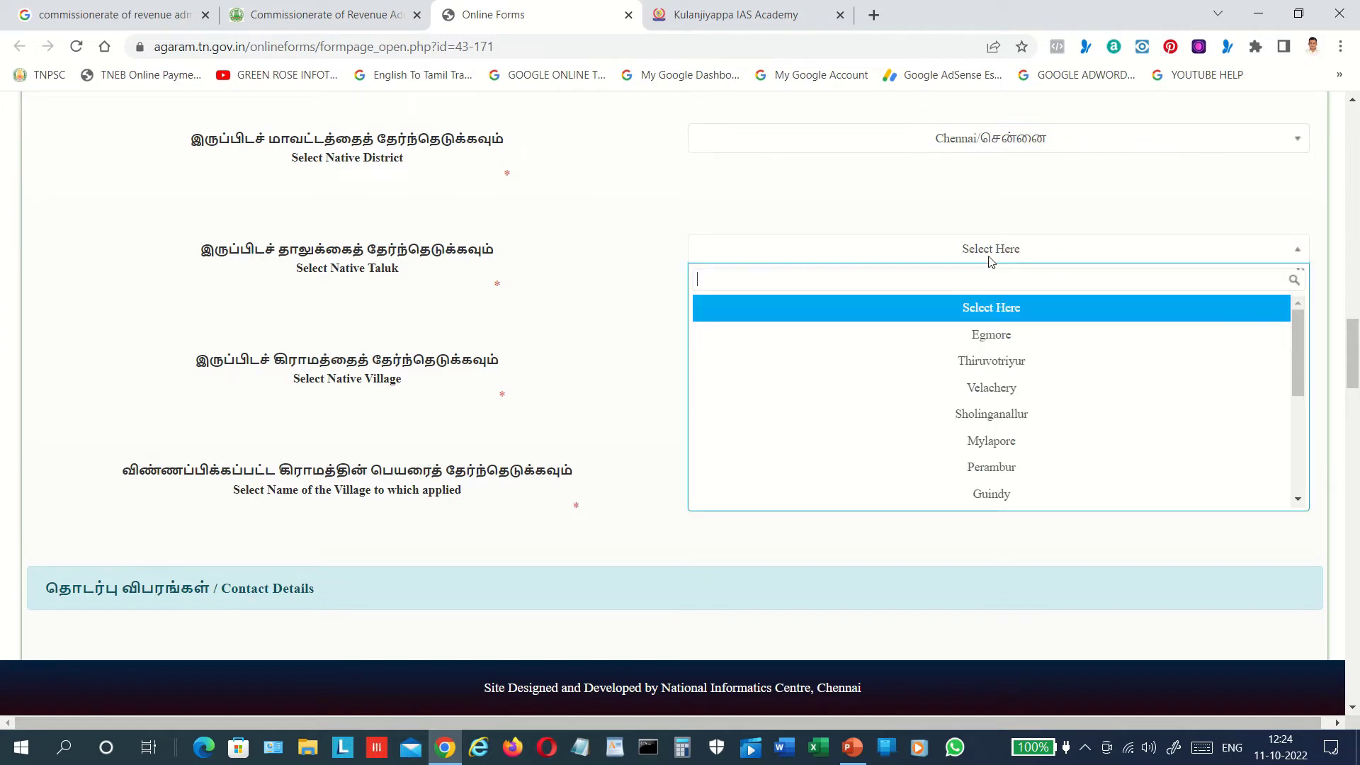
click(971, 385)
click(971, 384)
Step: Set the native village to Velacheri (Part 1) and check the choices for the village to which applied, leaving it at Select Here
scroll(945, 395, down, 3)
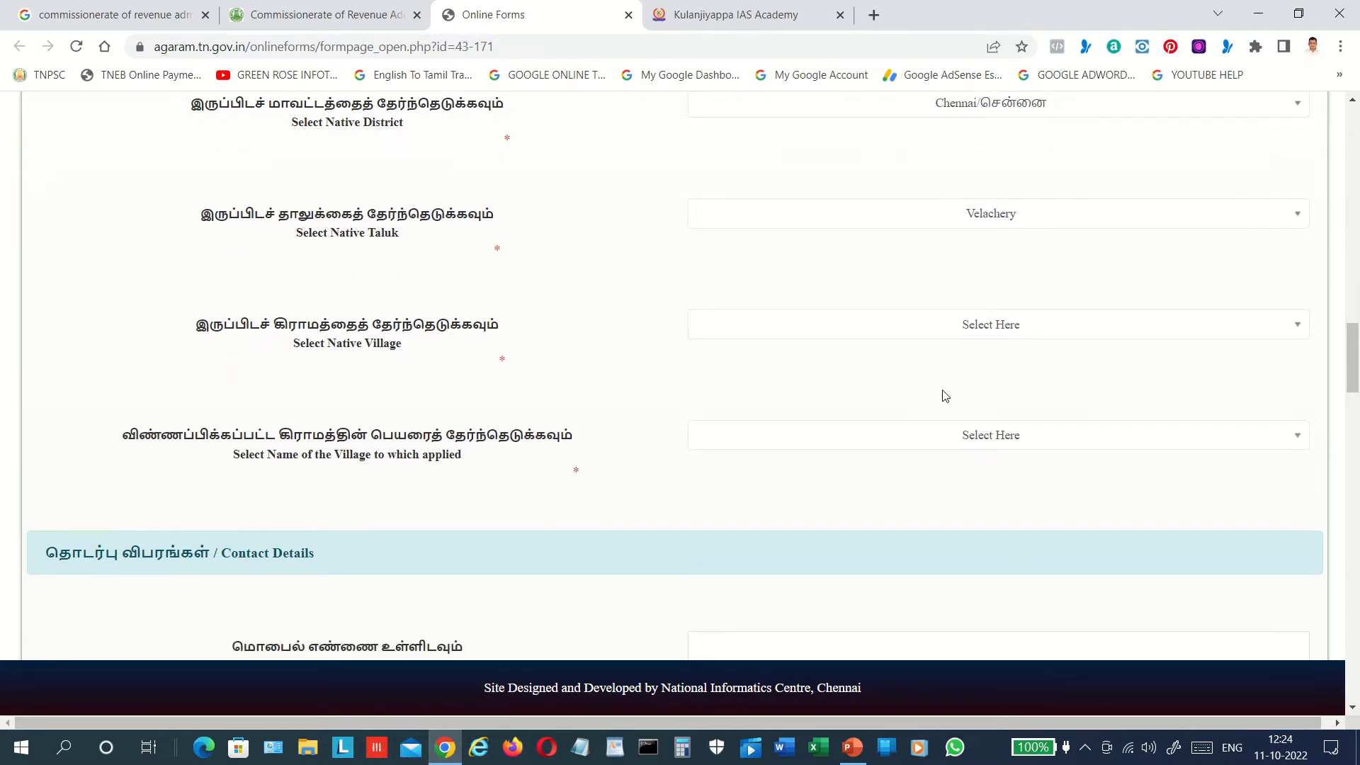
click(989, 148)
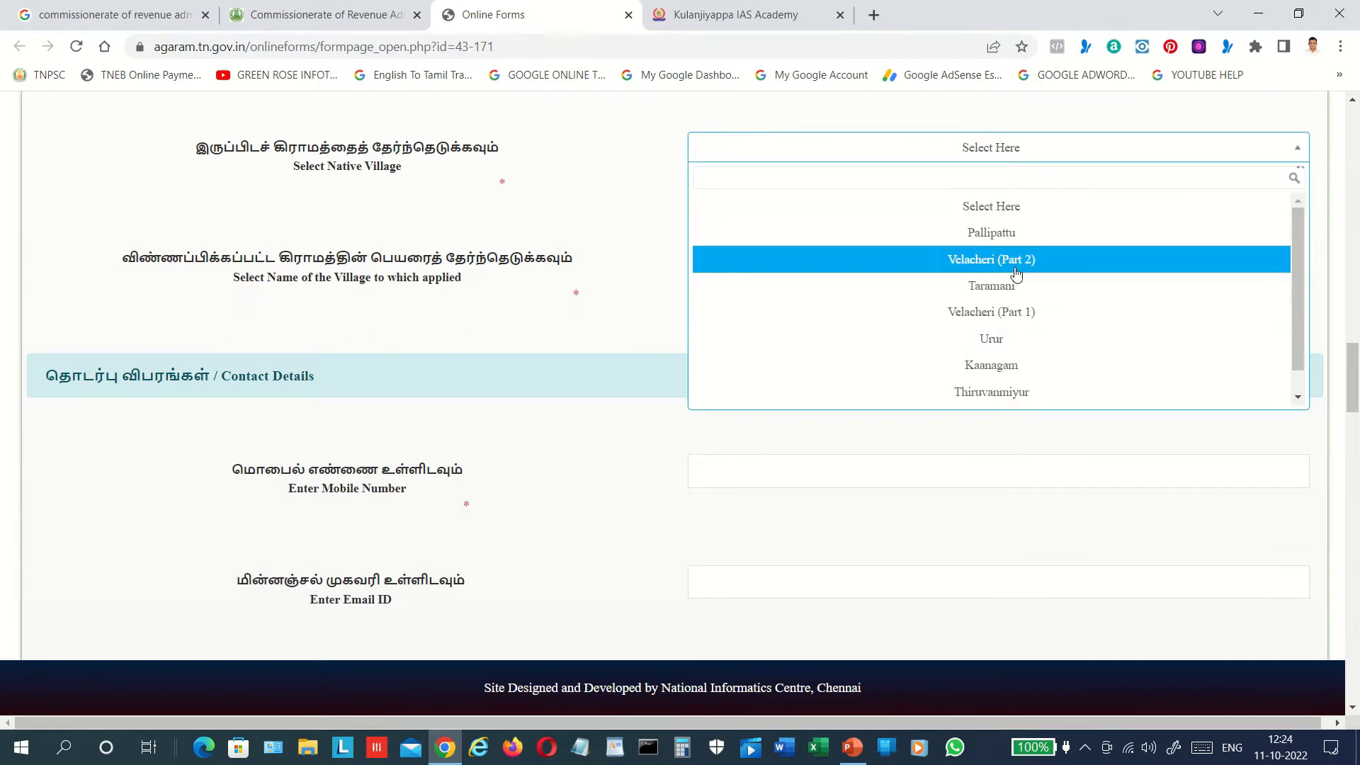
click(1013, 318)
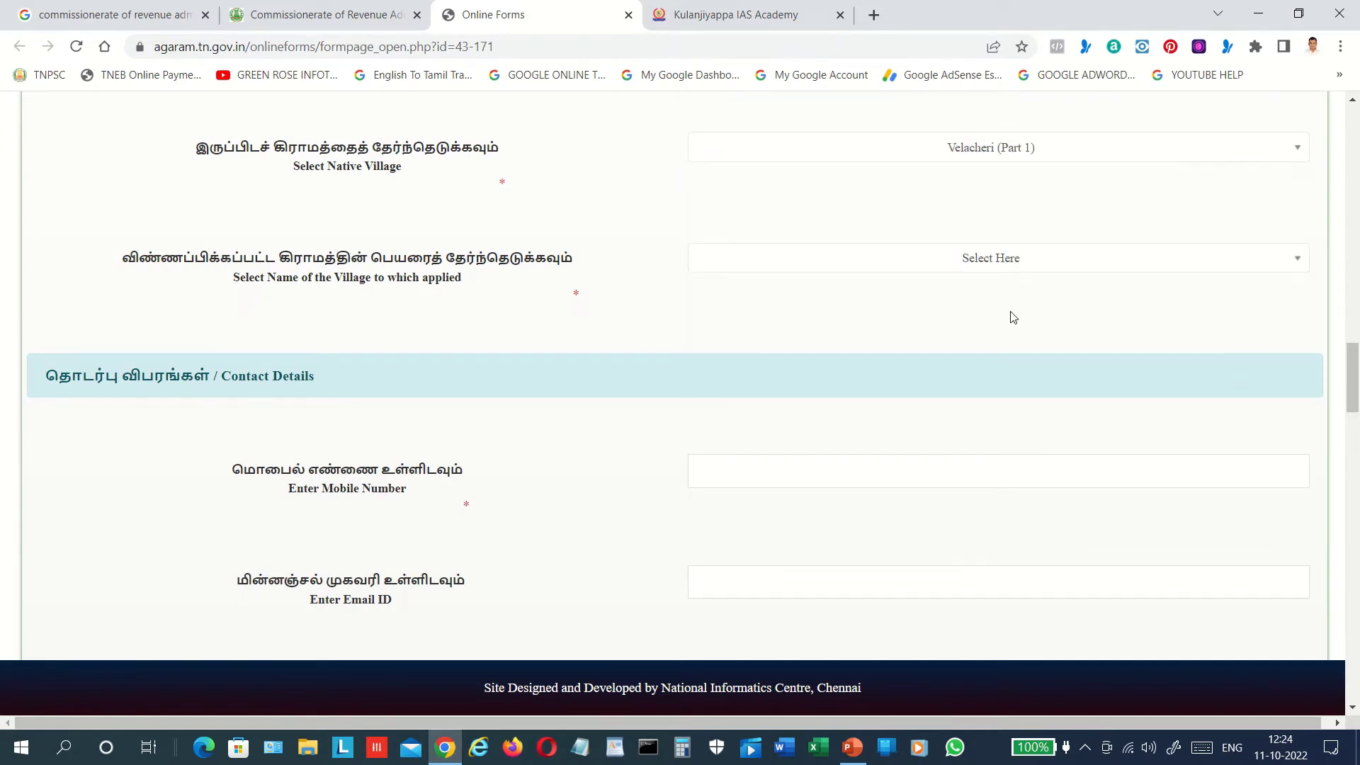
scroll(968, 309, down, 1)
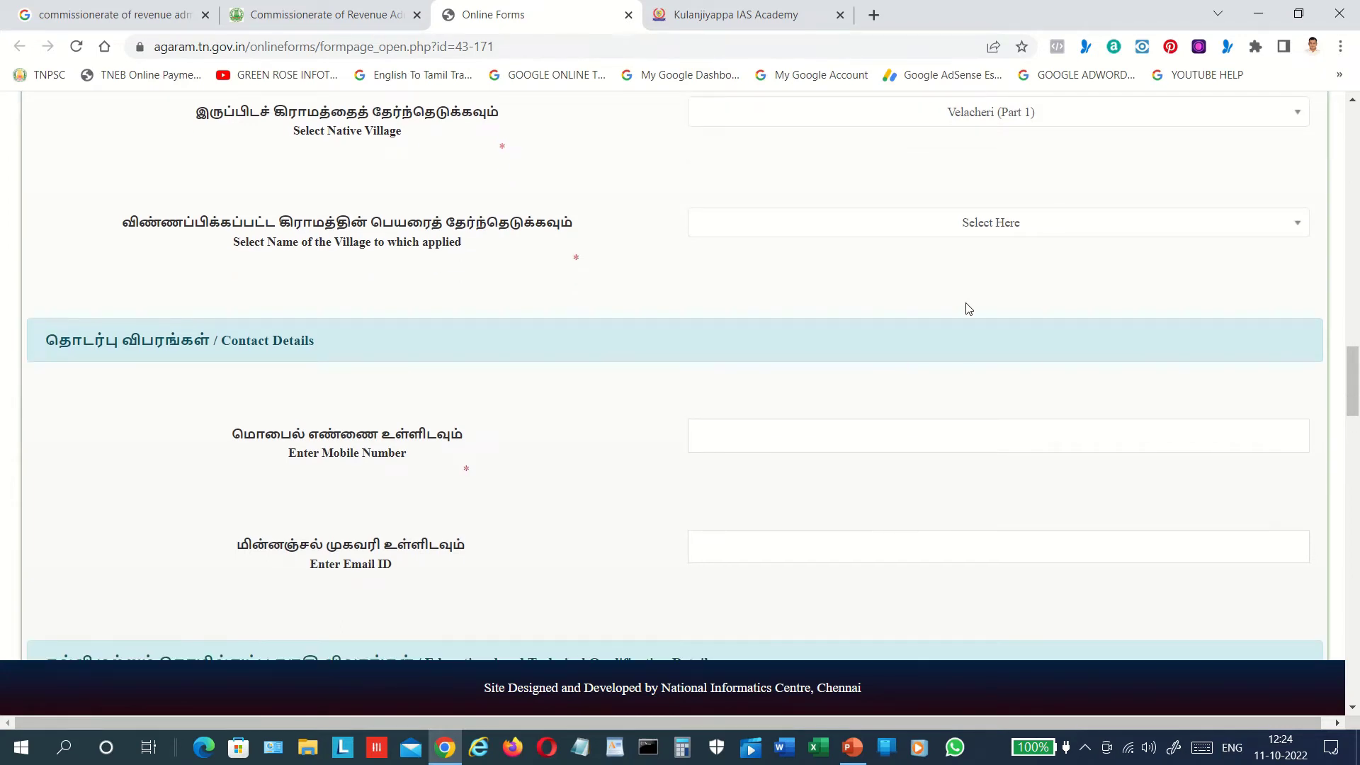
click(971, 223)
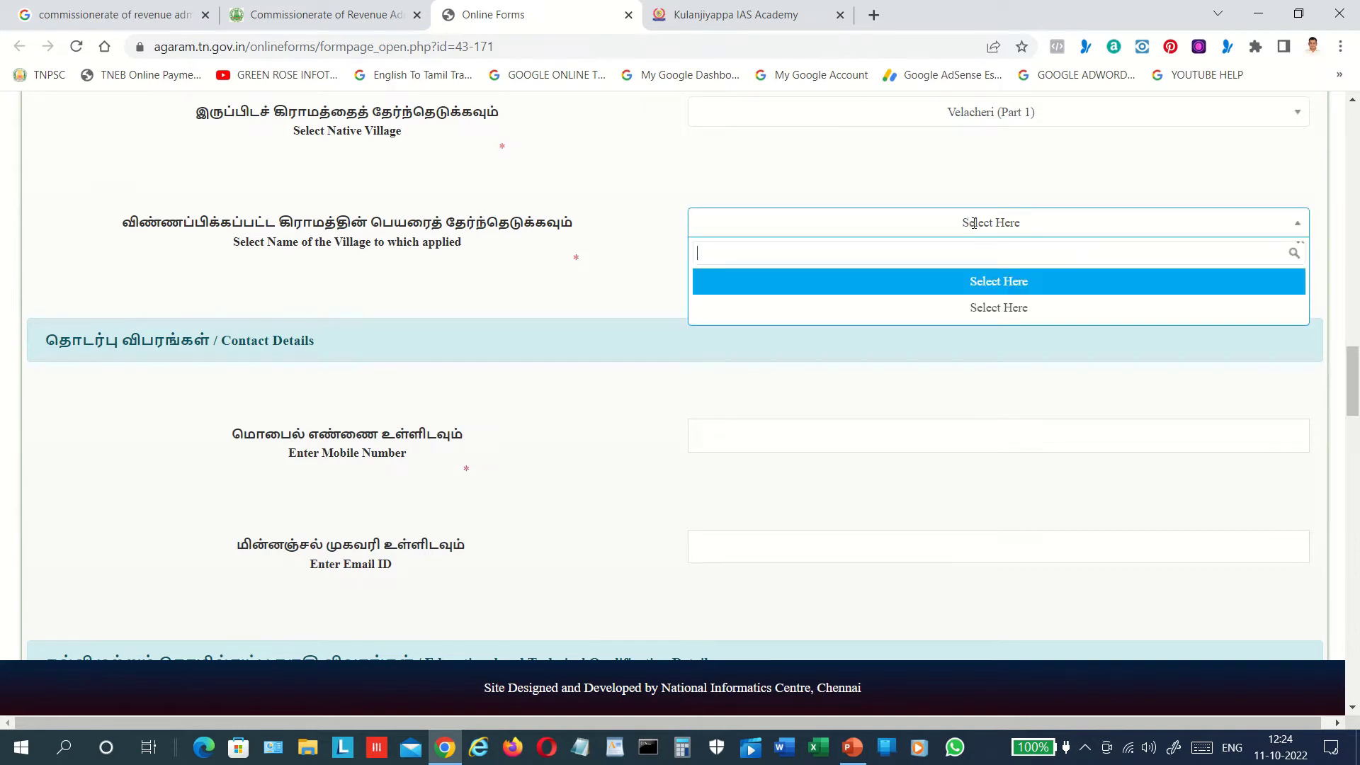
click(998, 309)
Step: Set the educational qualification to Other Higher Qualifications in the Educational and Technical Qualification Details section
scroll(998, 308, down, 3)
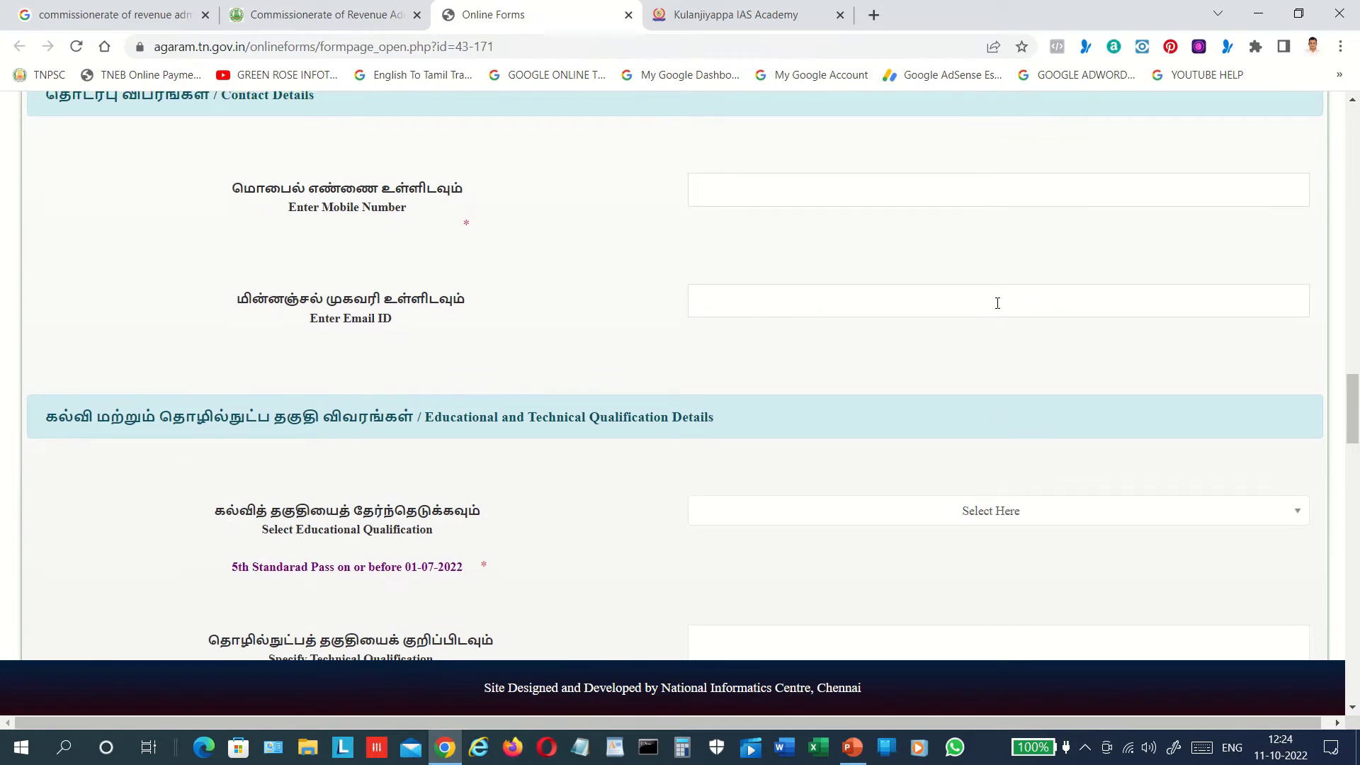
scroll(998, 303, up, 7)
scroll(998, 309, down, 8)
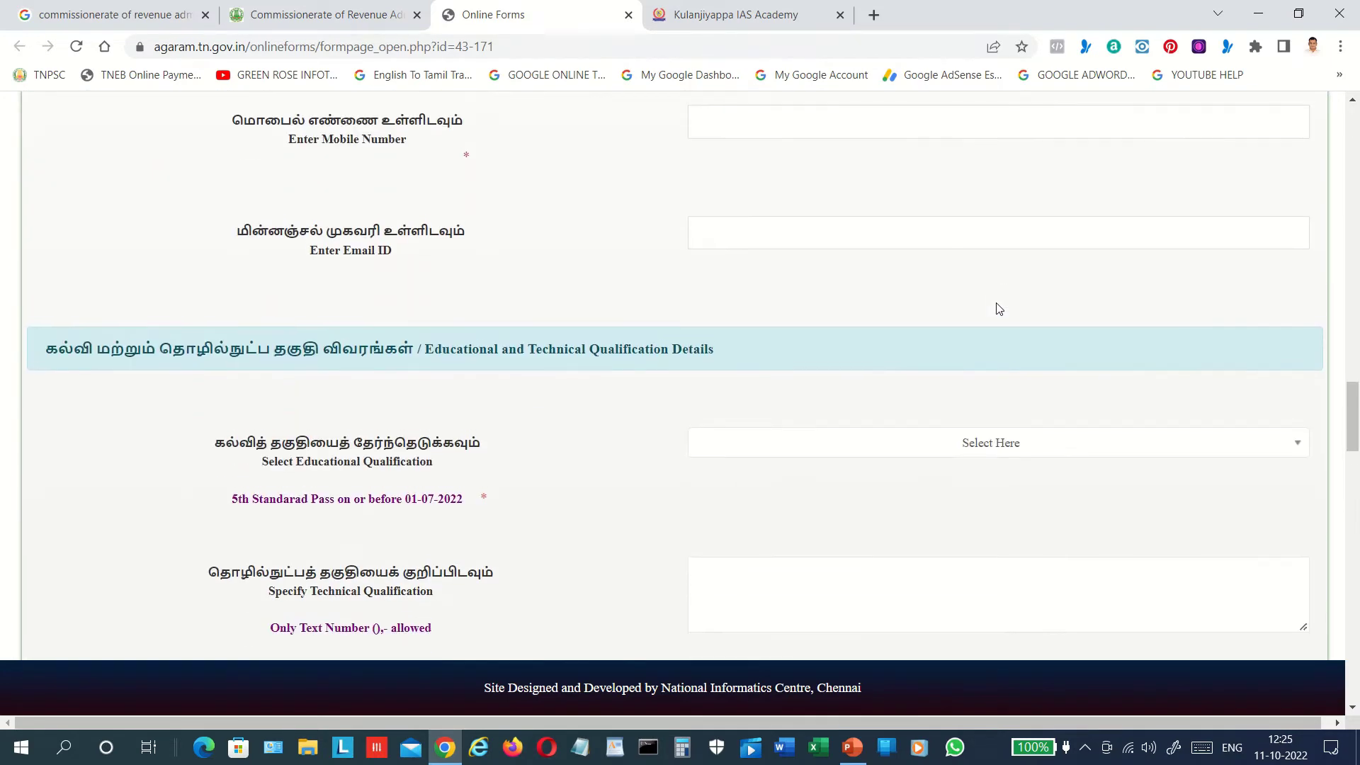
scroll(997, 304, up, 1)
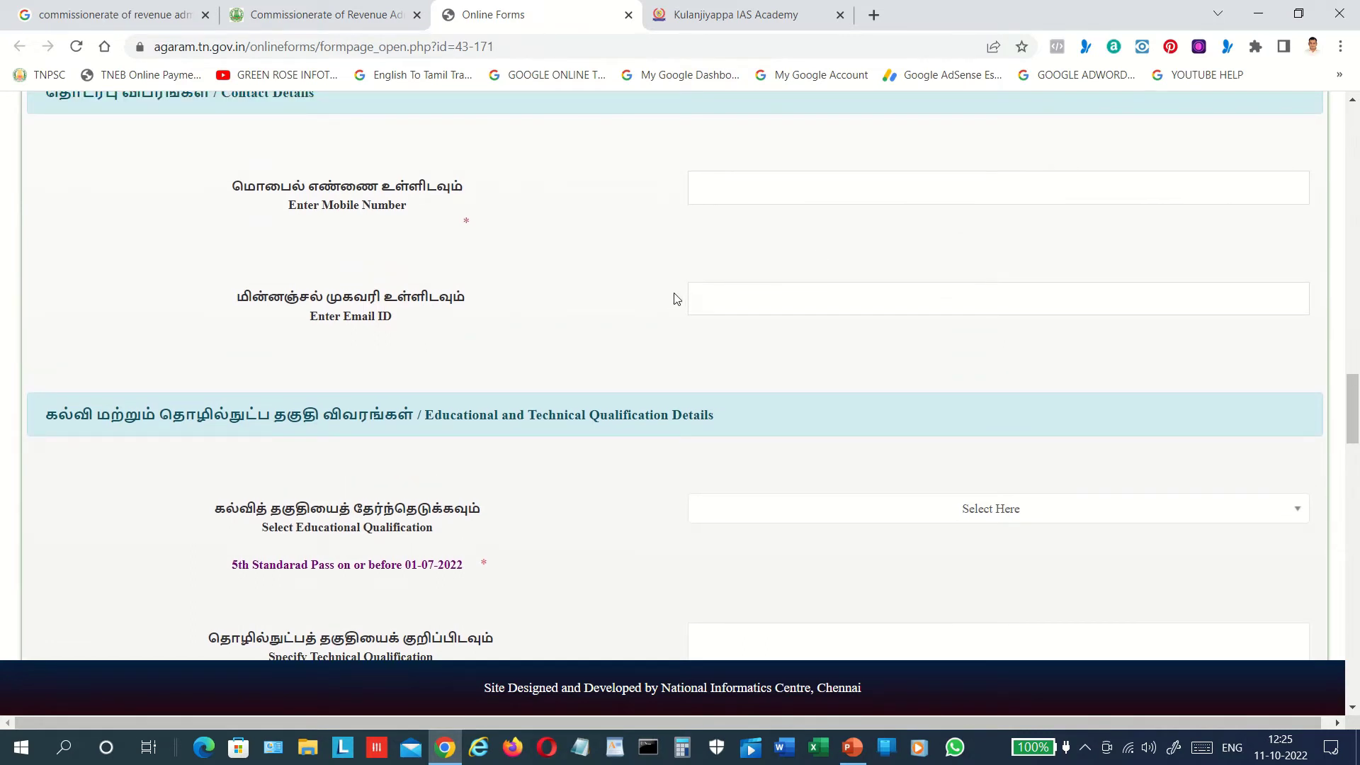
scroll(669, 303, down, 2)
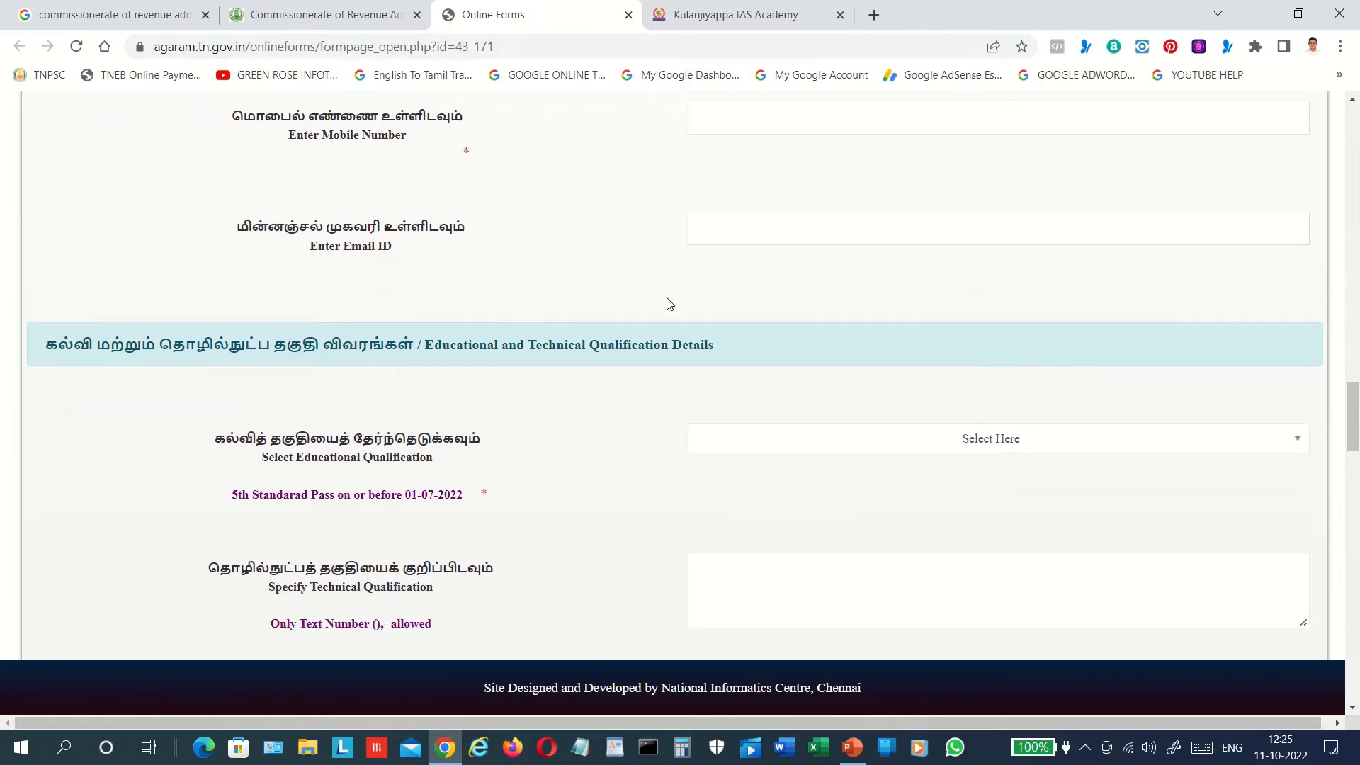
scroll(670, 304, down, 3)
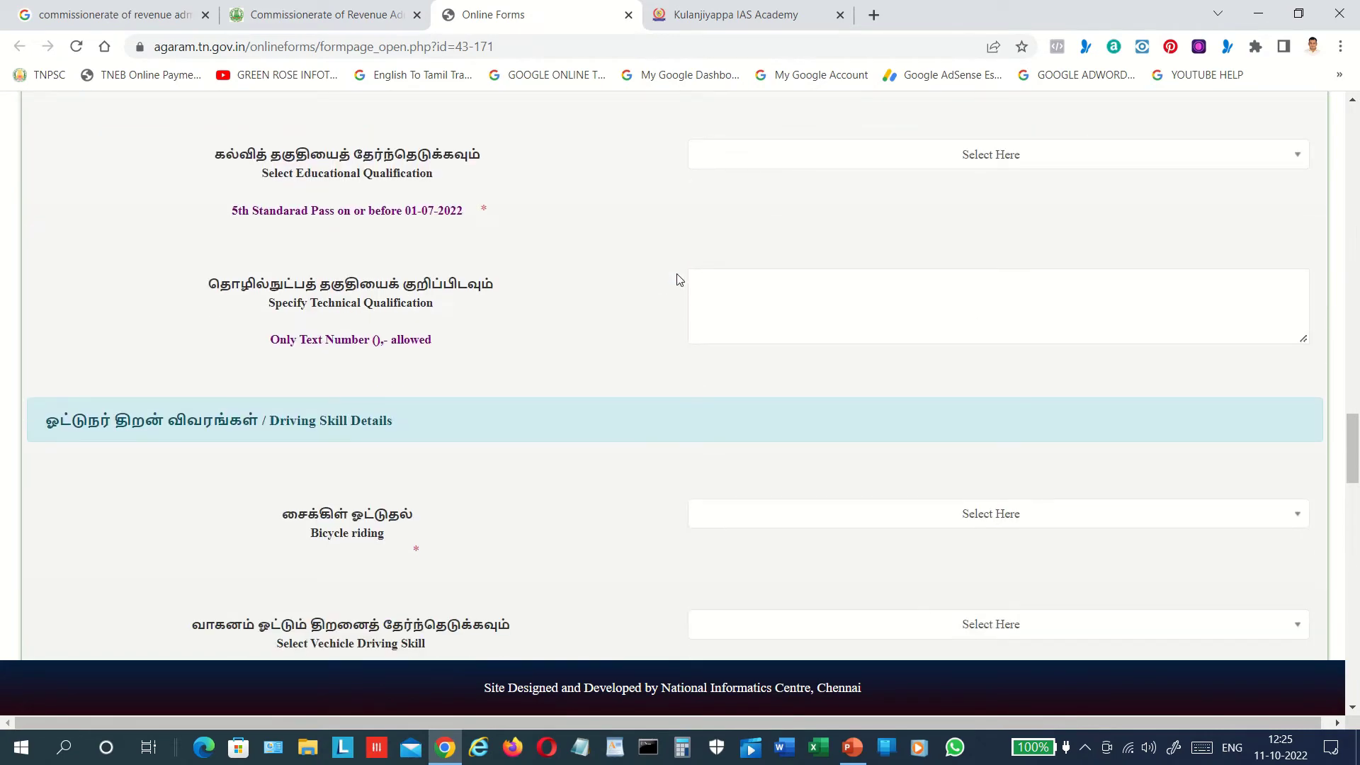
click(871, 167)
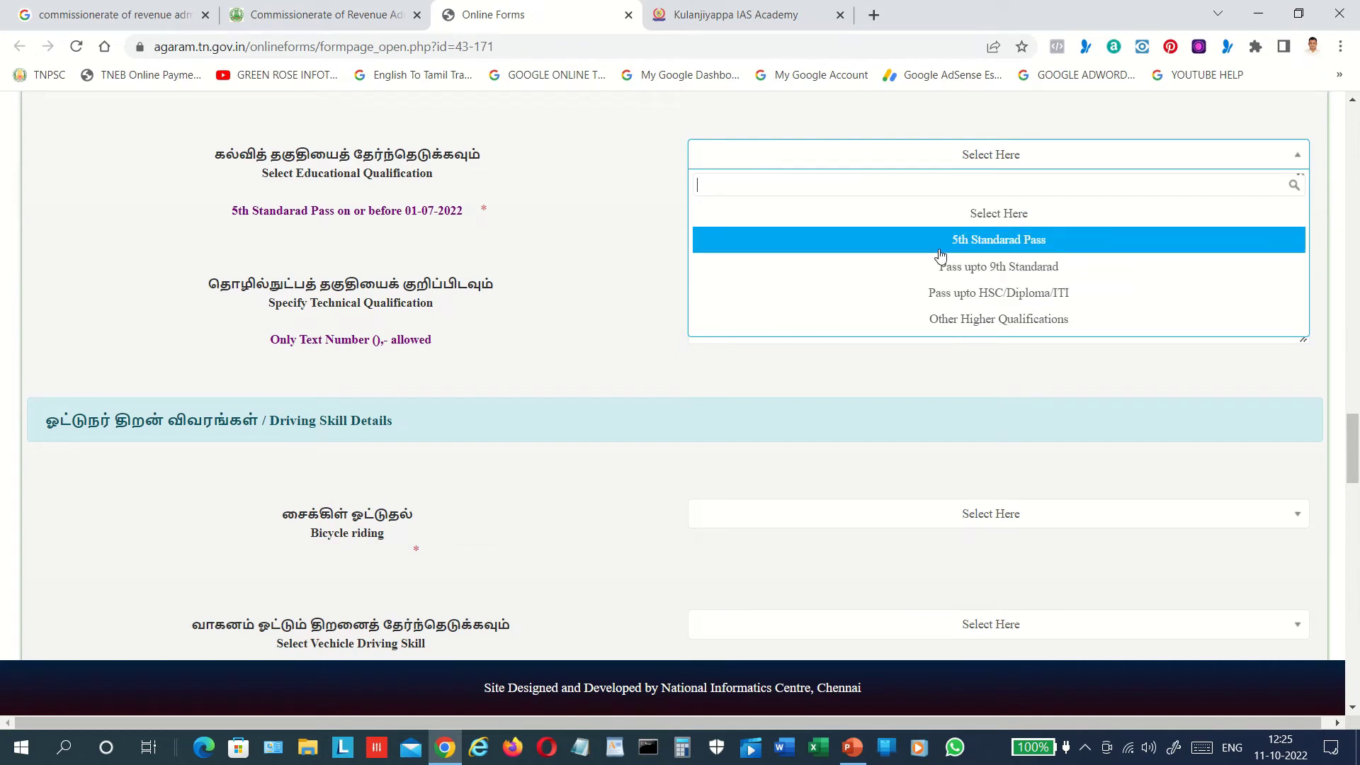
click(960, 328)
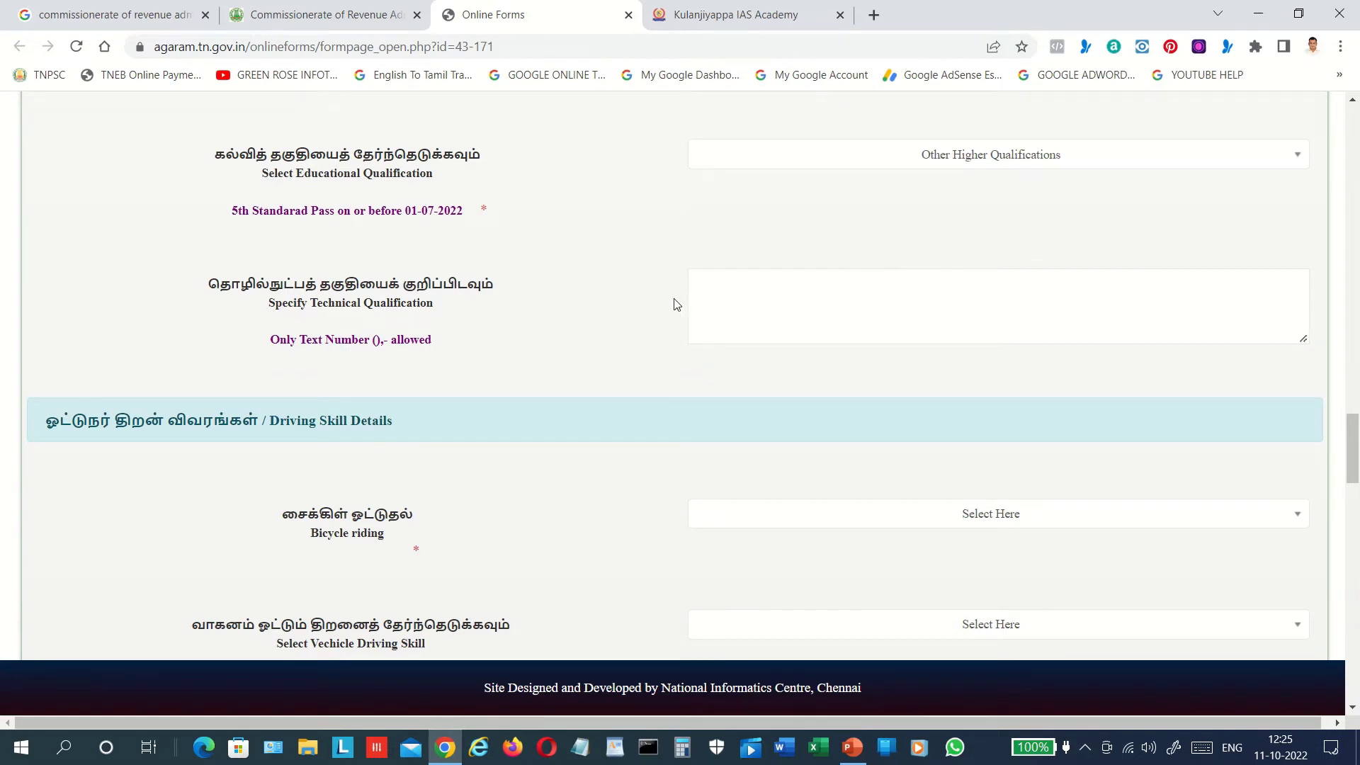
click(920, 162)
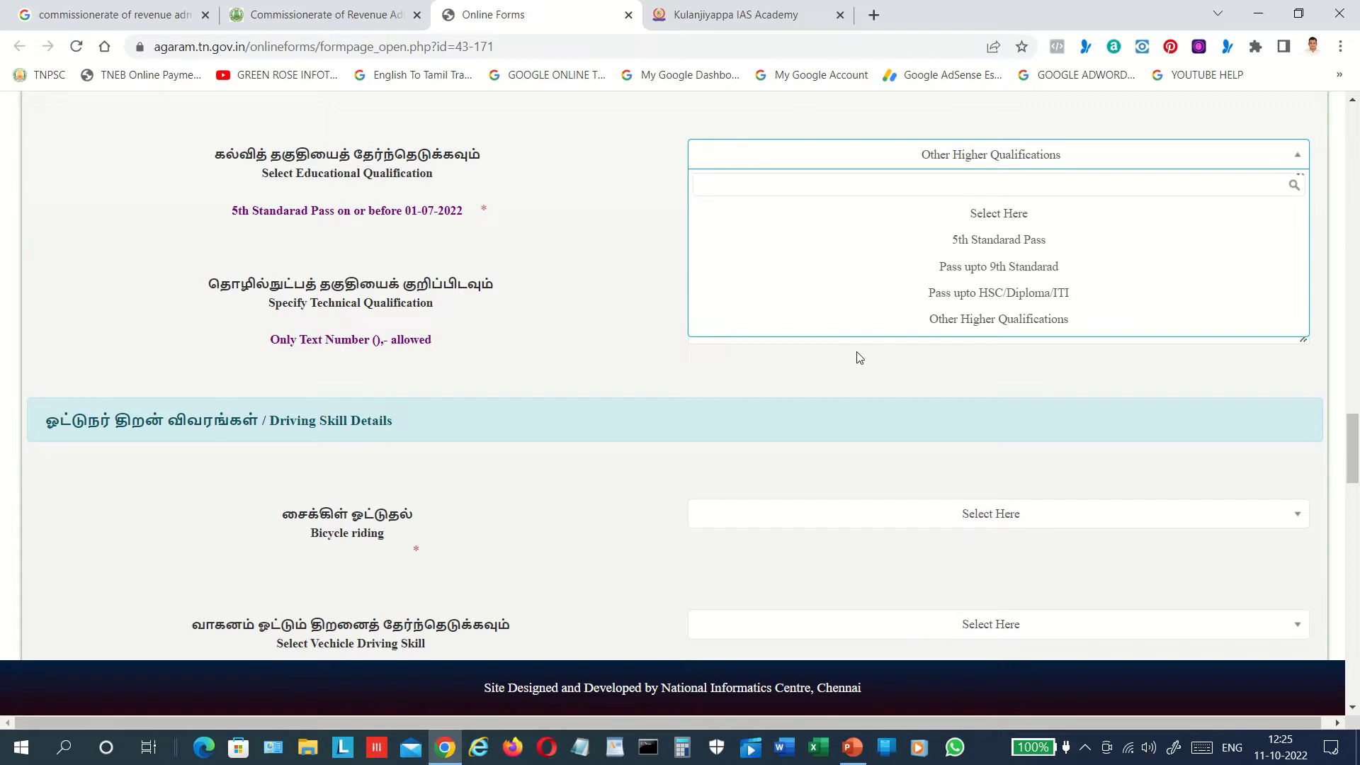
click(871, 321)
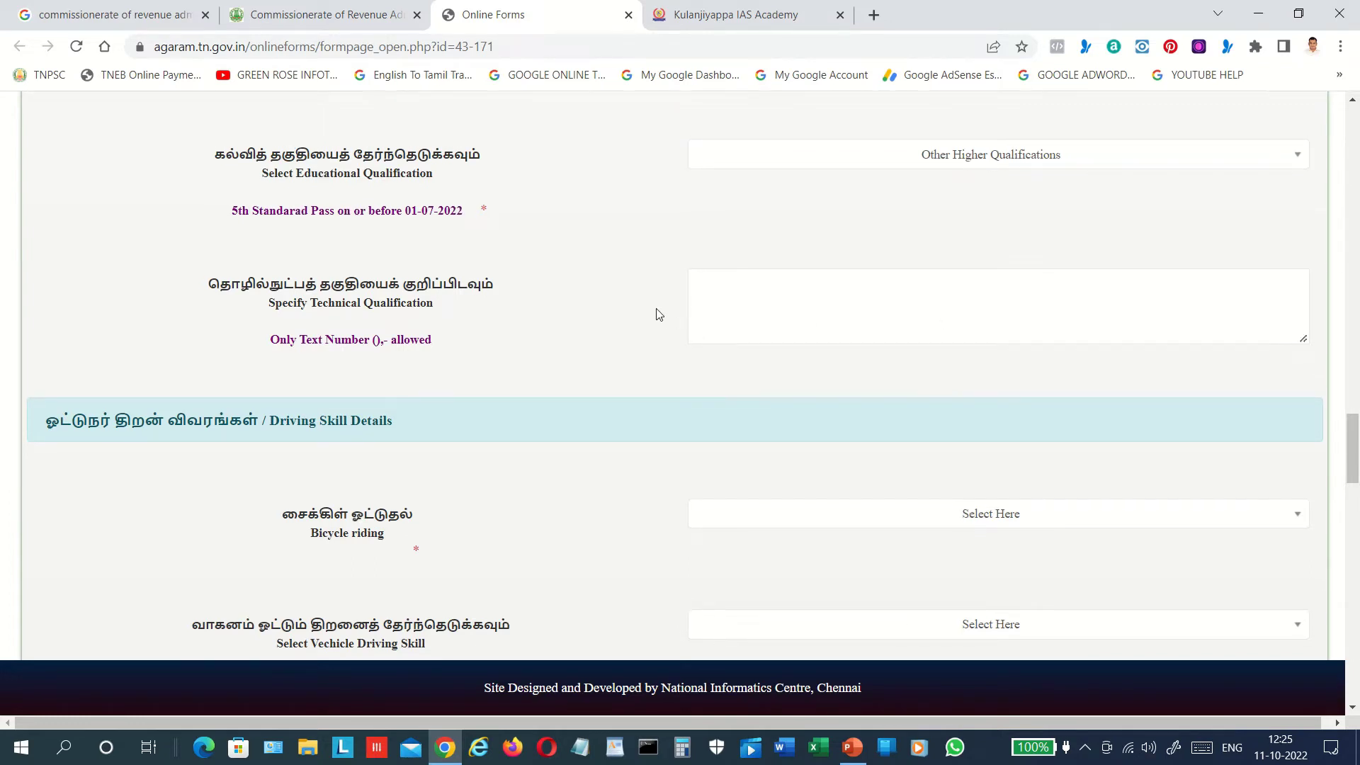
Step: Review the bicycle riding, vehicle driving skill and licence fields in the Driving Skill Details section
scroll(656, 314, down, 3)
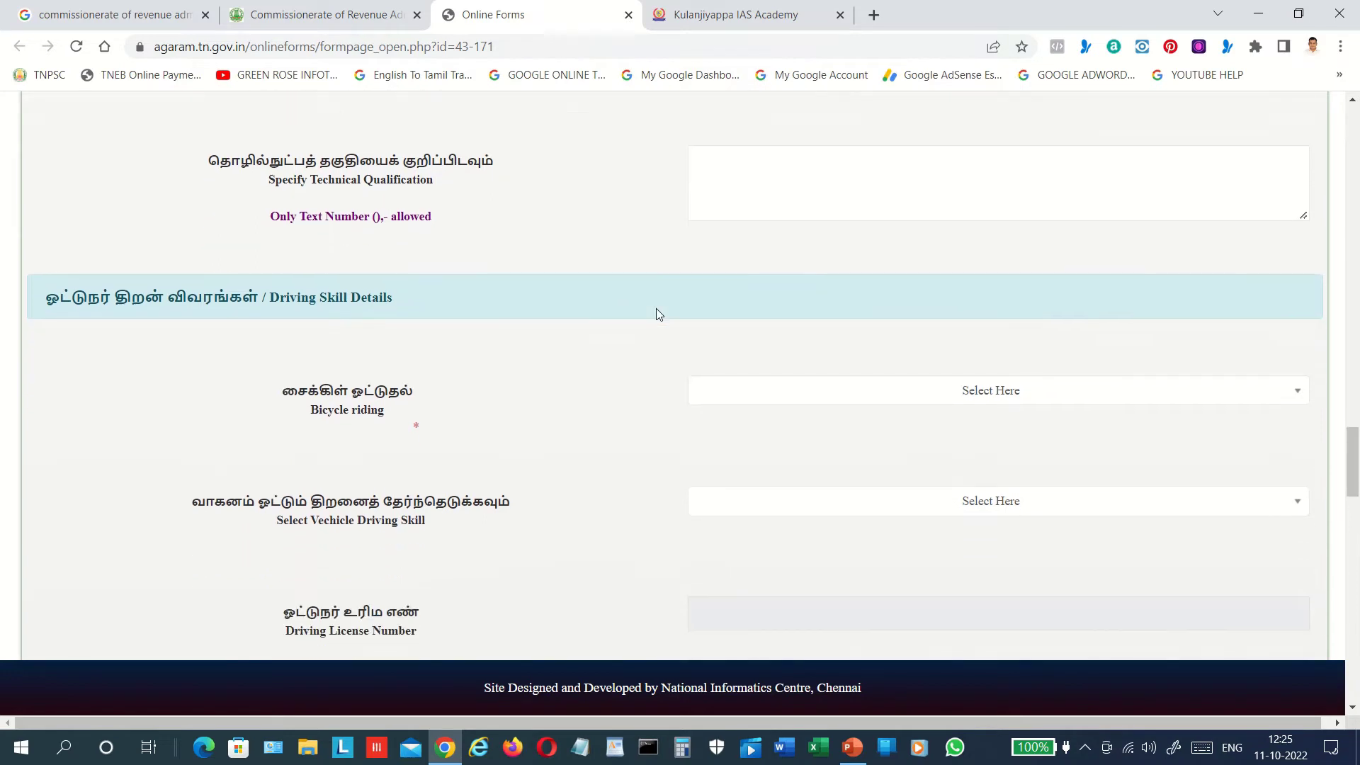
scroll(656, 314, down, 2)
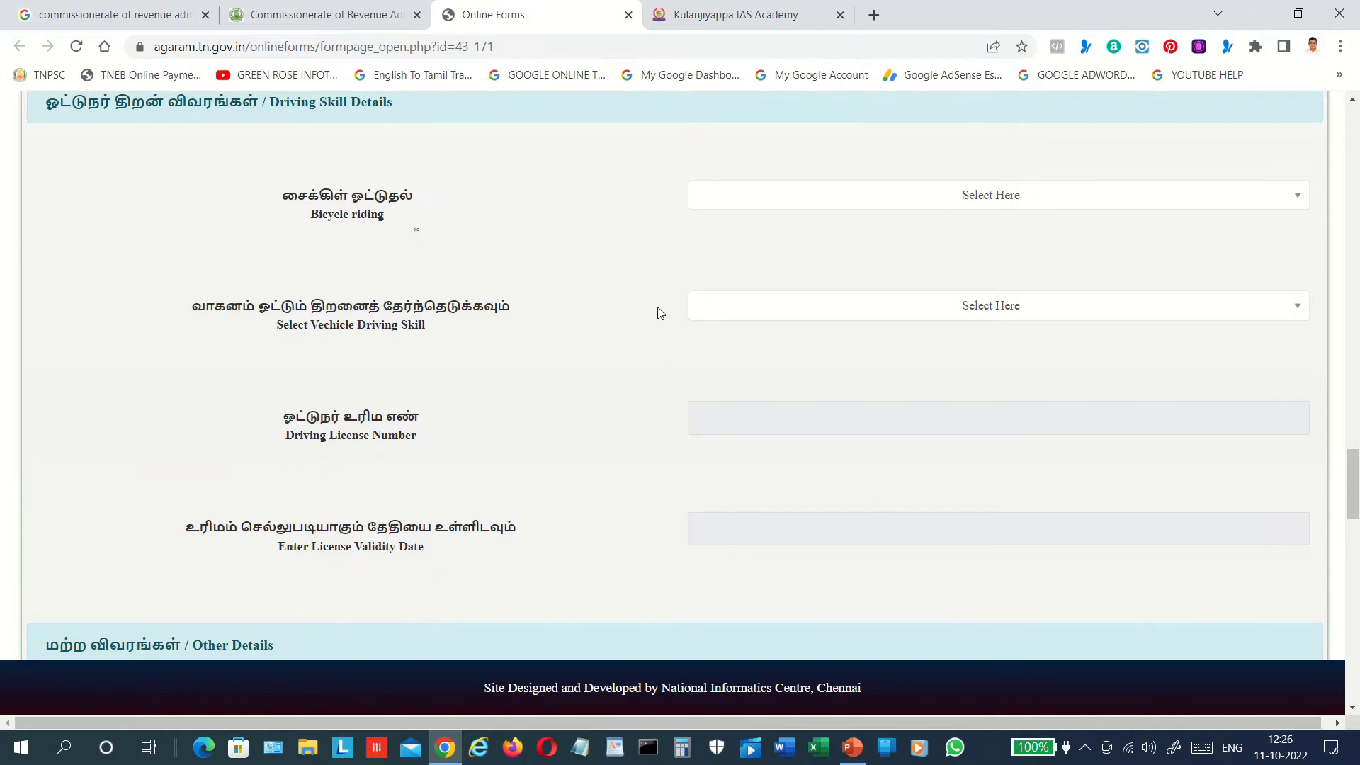
Step: Switch to the Kulanjiyappa IAS Academy website and show the previous image in its homepage banner
click(696, 21)
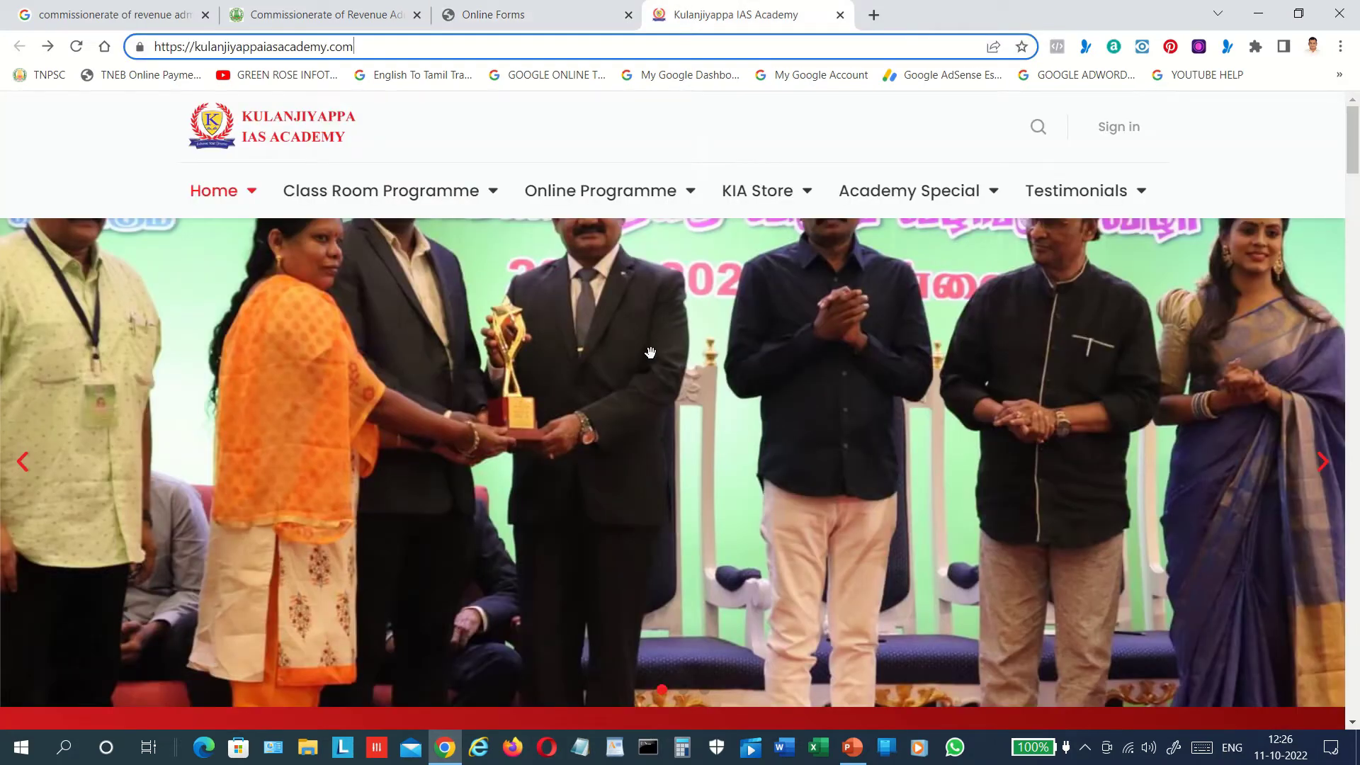
click(24, 464)
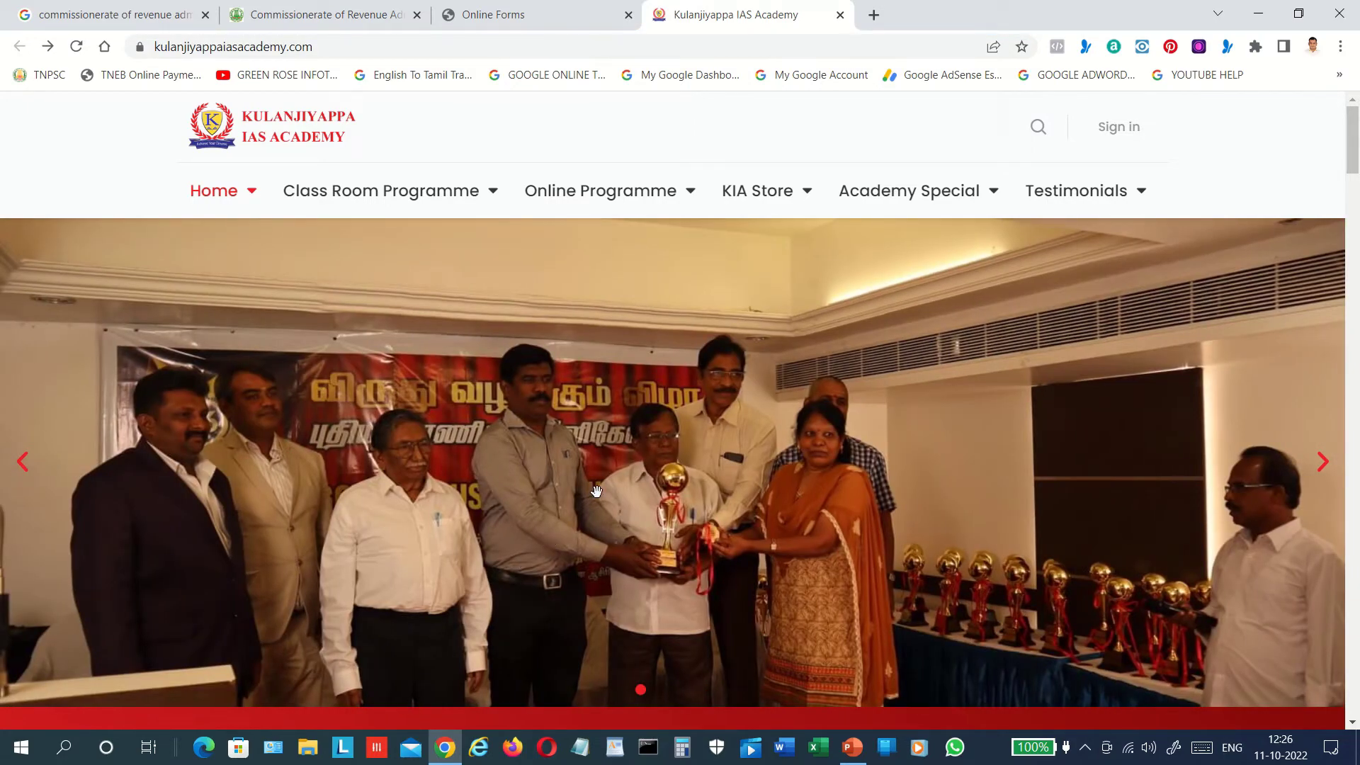
Step: Return to the online form and set bicycle riding to Yes and vehicle driving skill to Four Wheeler
click(533, 27)
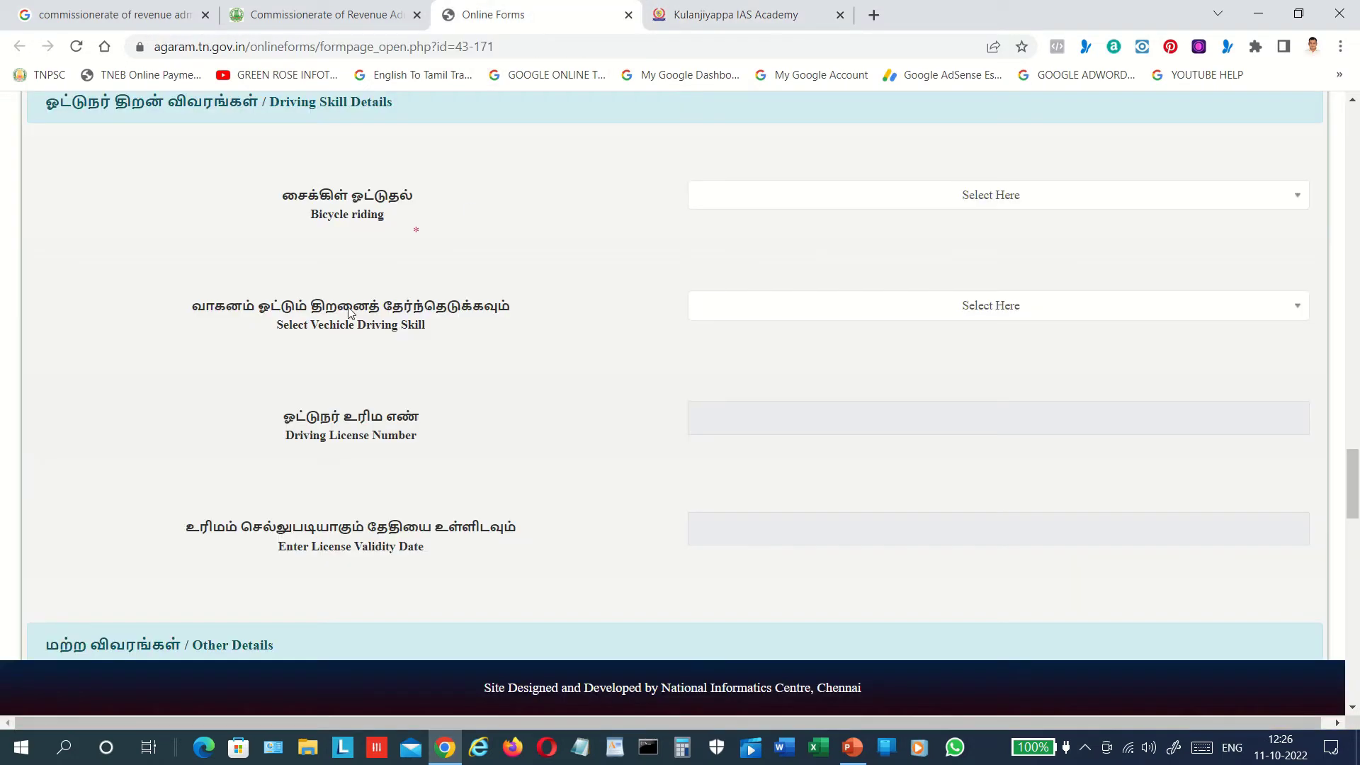
click(894, 202)
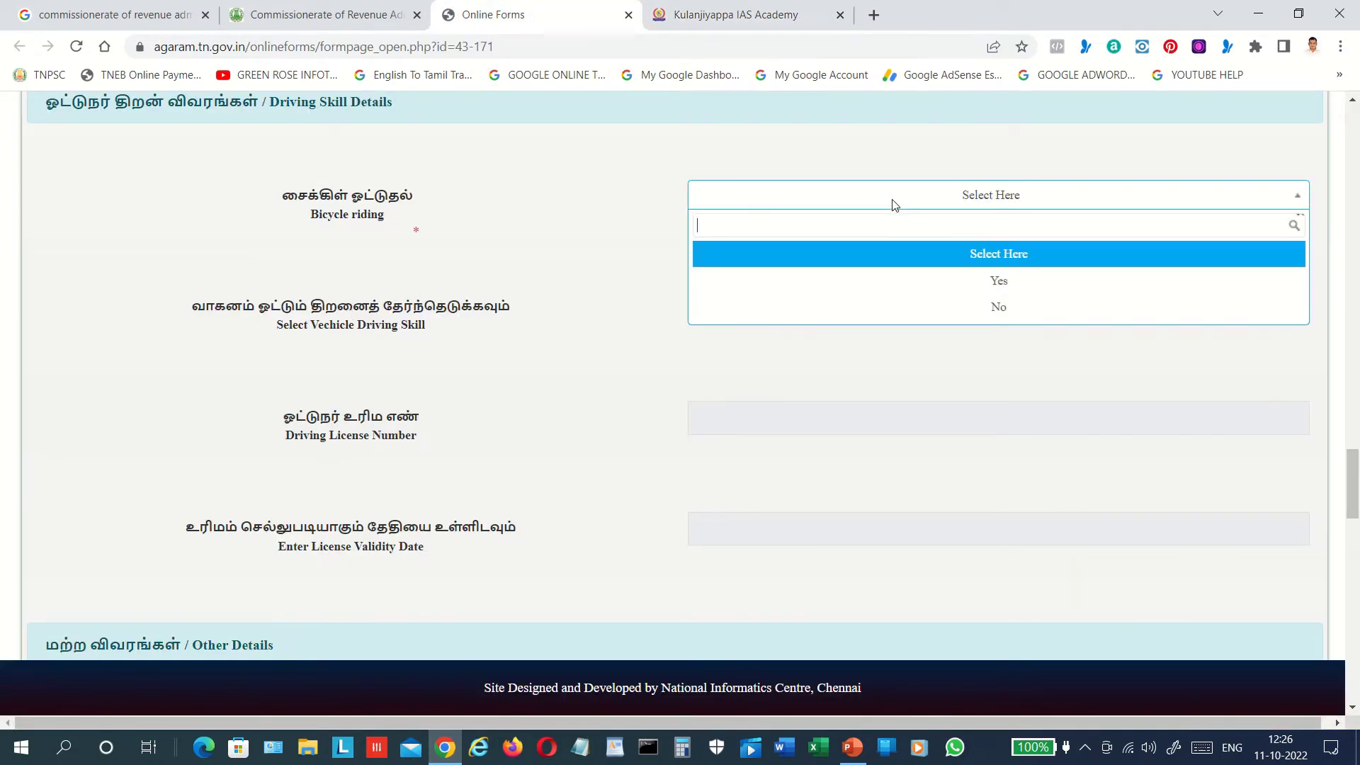
click(915, 280)
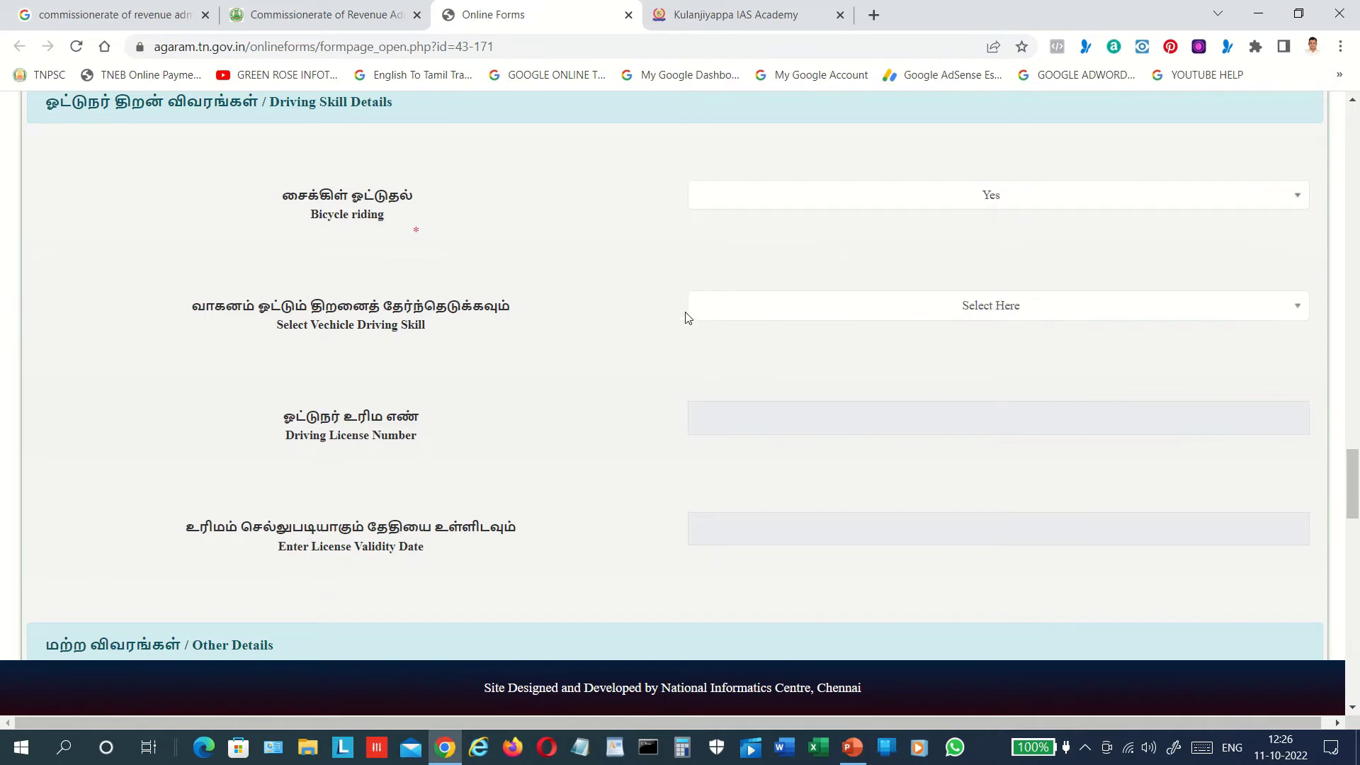
scroll(664, 313, down, 1)
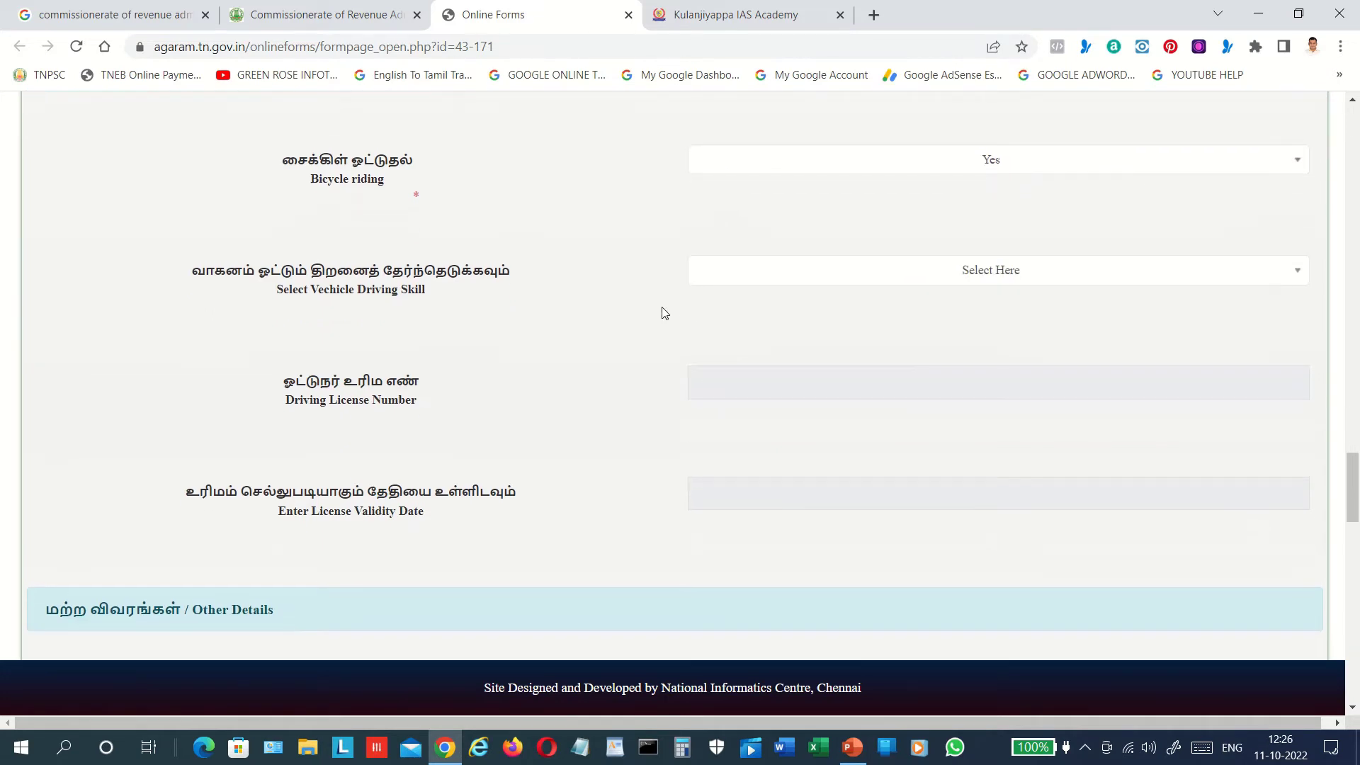
scroll(664, 313, down, 2)
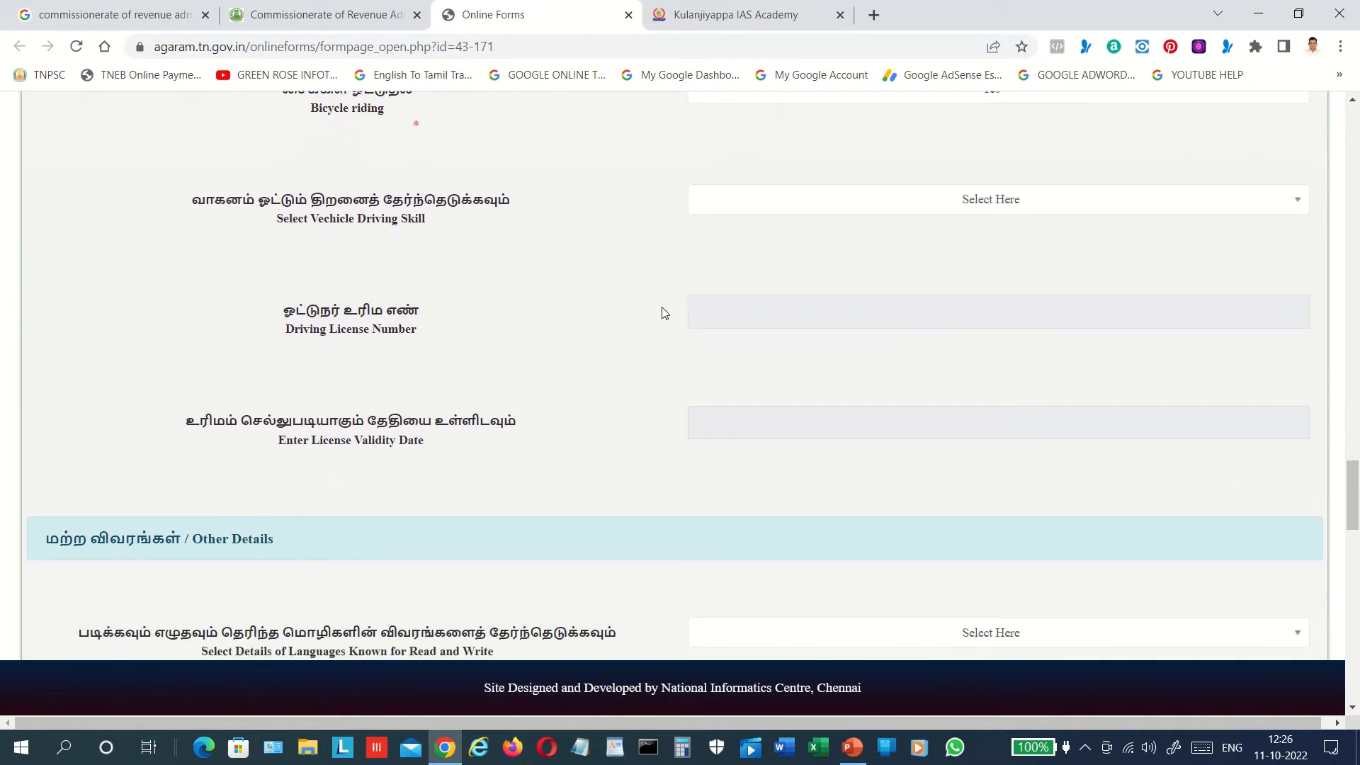
click(989, 205)
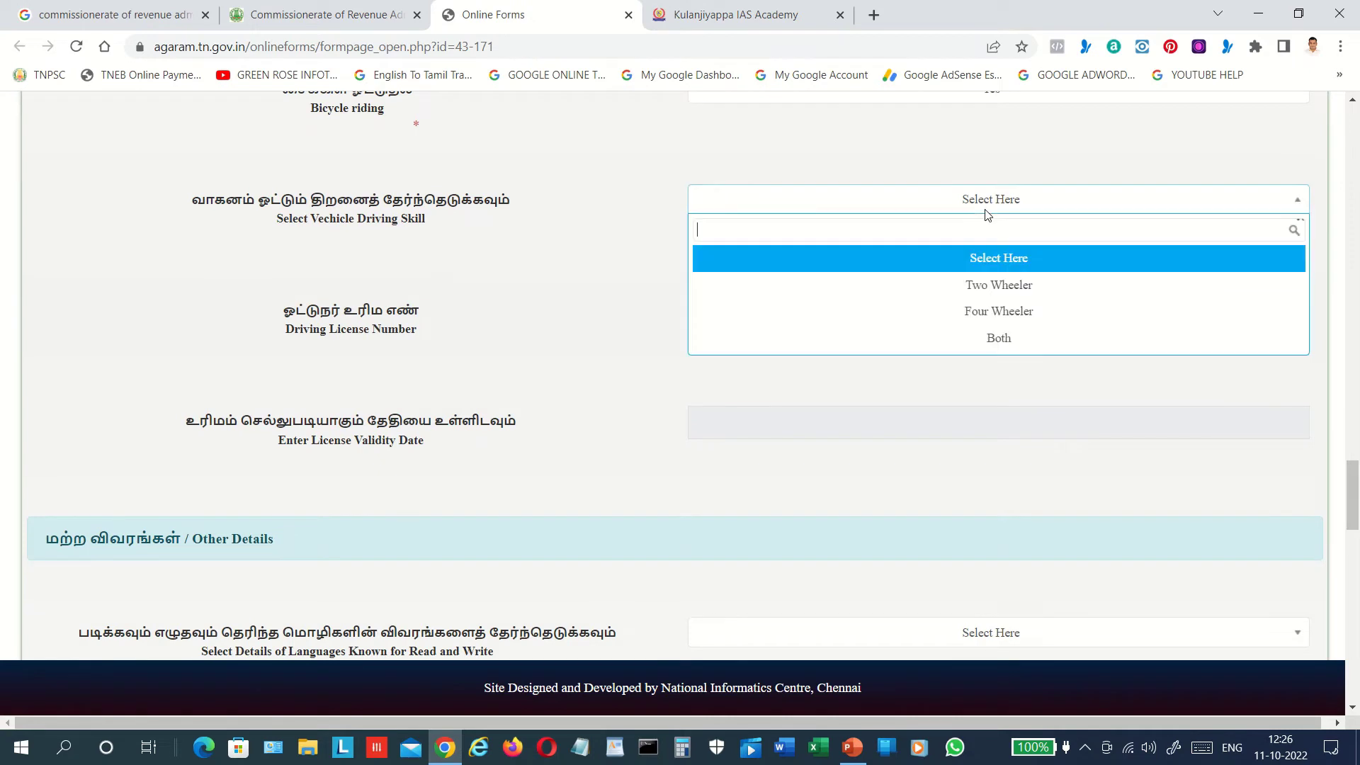
click(974, 313)
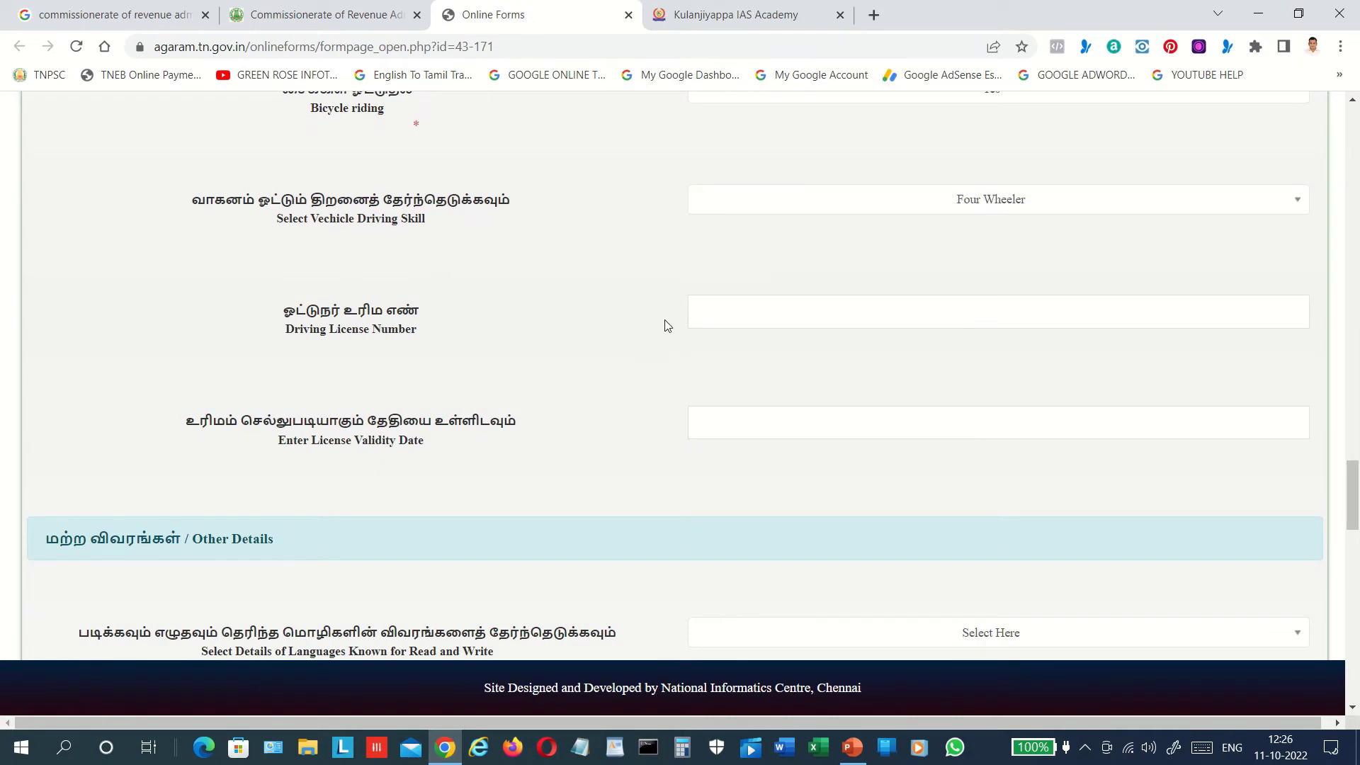
Step: Set the languages known for reading and writing to Tamil in the Other Details section
scroll(665, 325, down, 3)
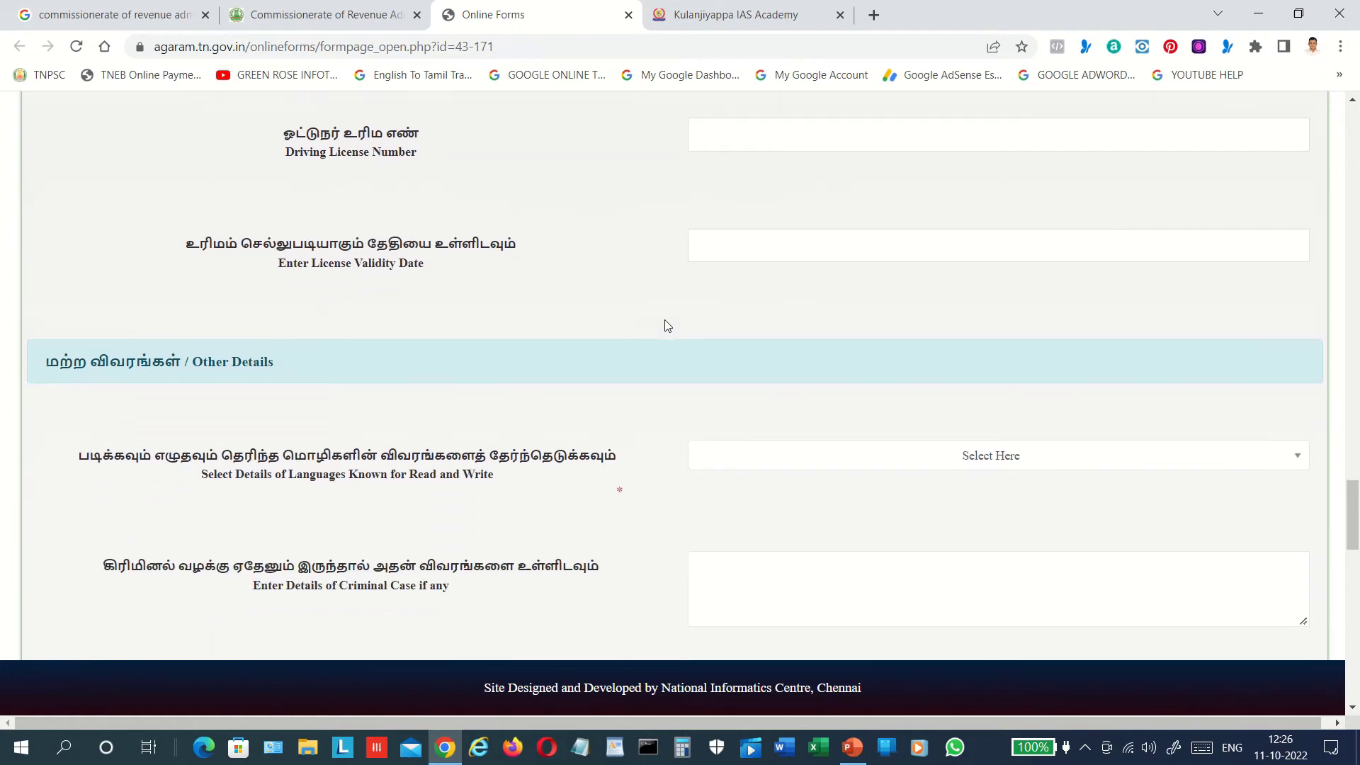
scroll(666, 326, down, 3)
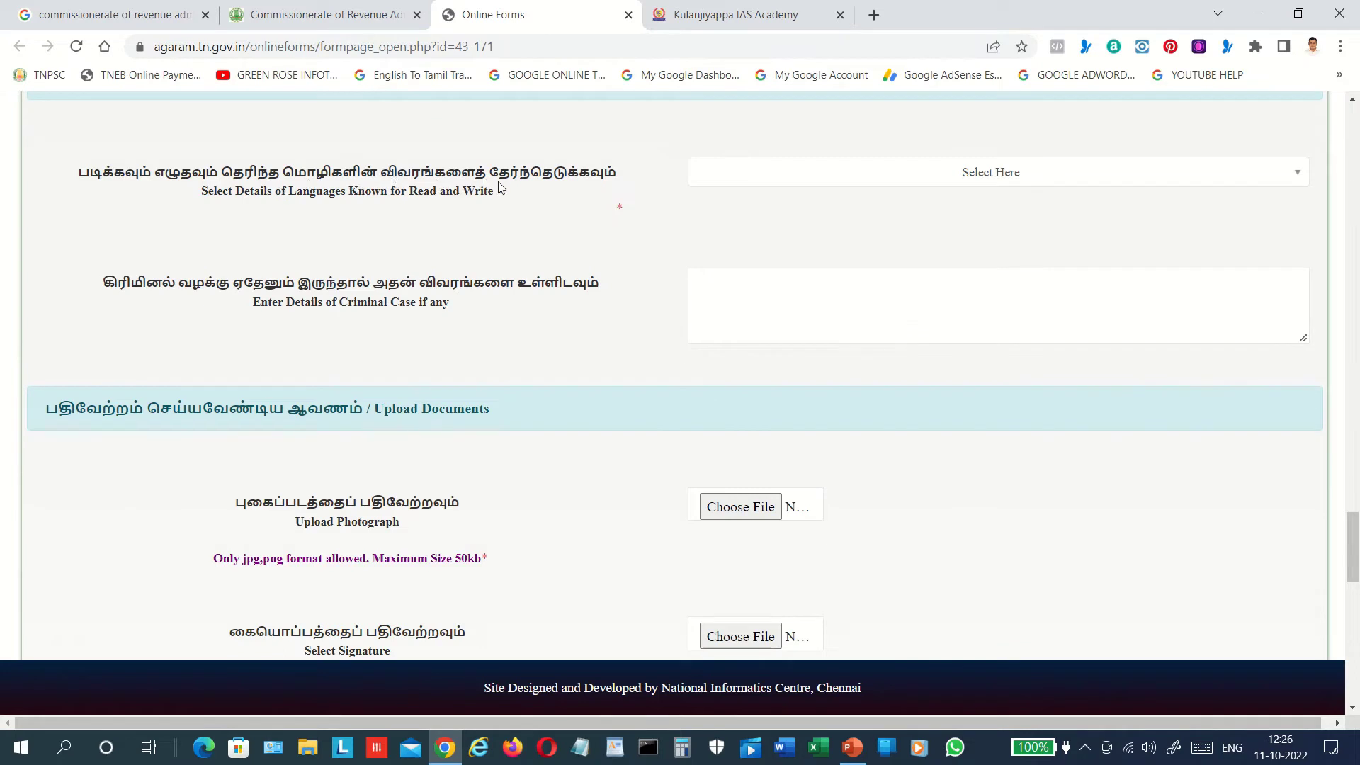
click(894, 186)
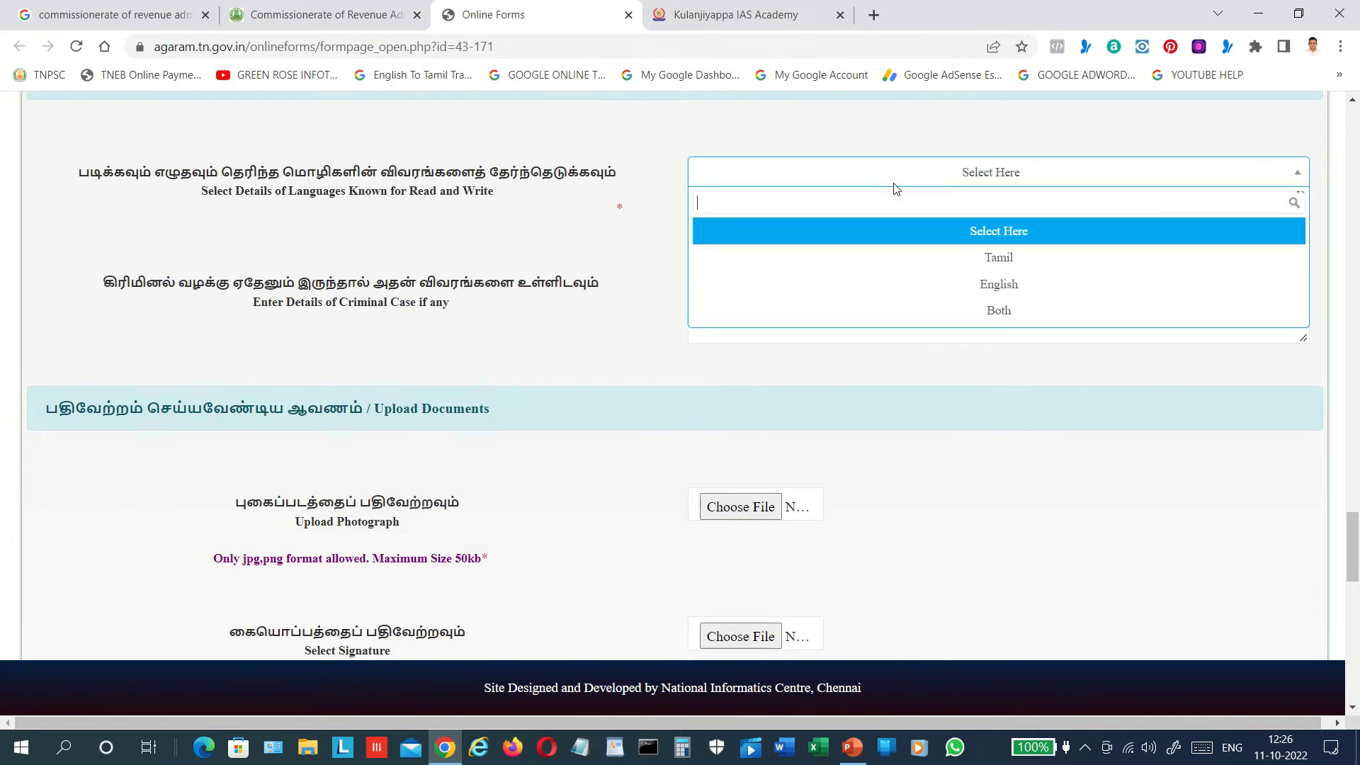
click(1006, 262)
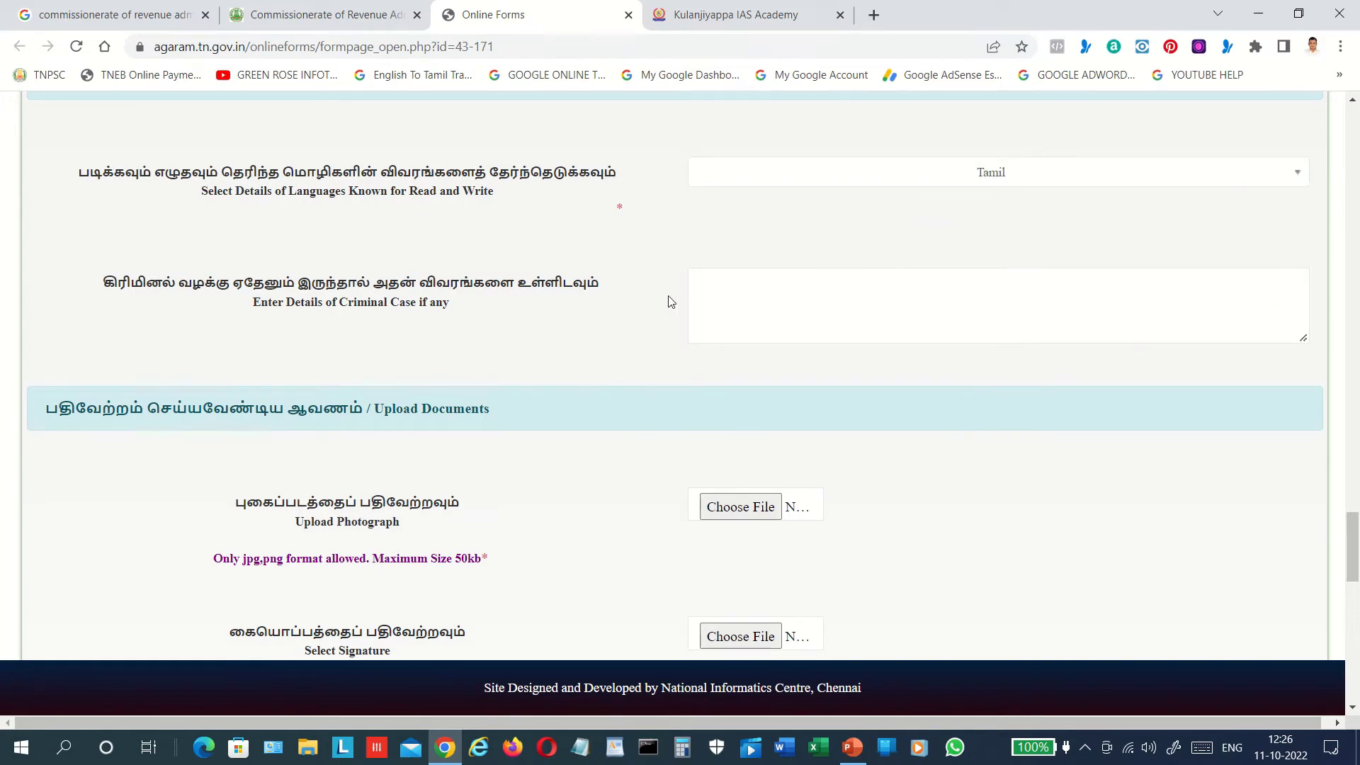
Step: Examine the Upload Documents and Declaration sections, highlighting the driving licence's maximum file size and the date it must be obtained by
scroll(671, 302, down, 3)
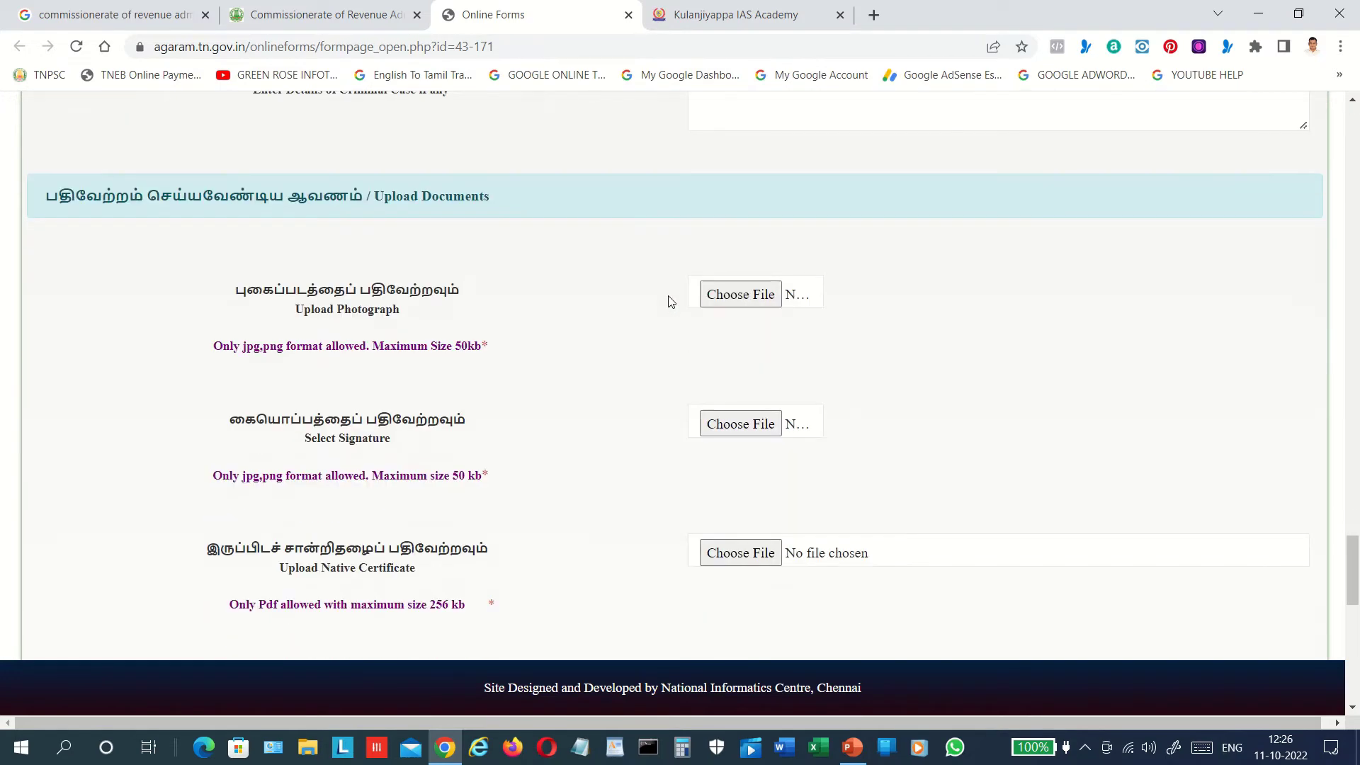
scroll(671, 302, up, 1)
scroll(671, 302, down, 5)
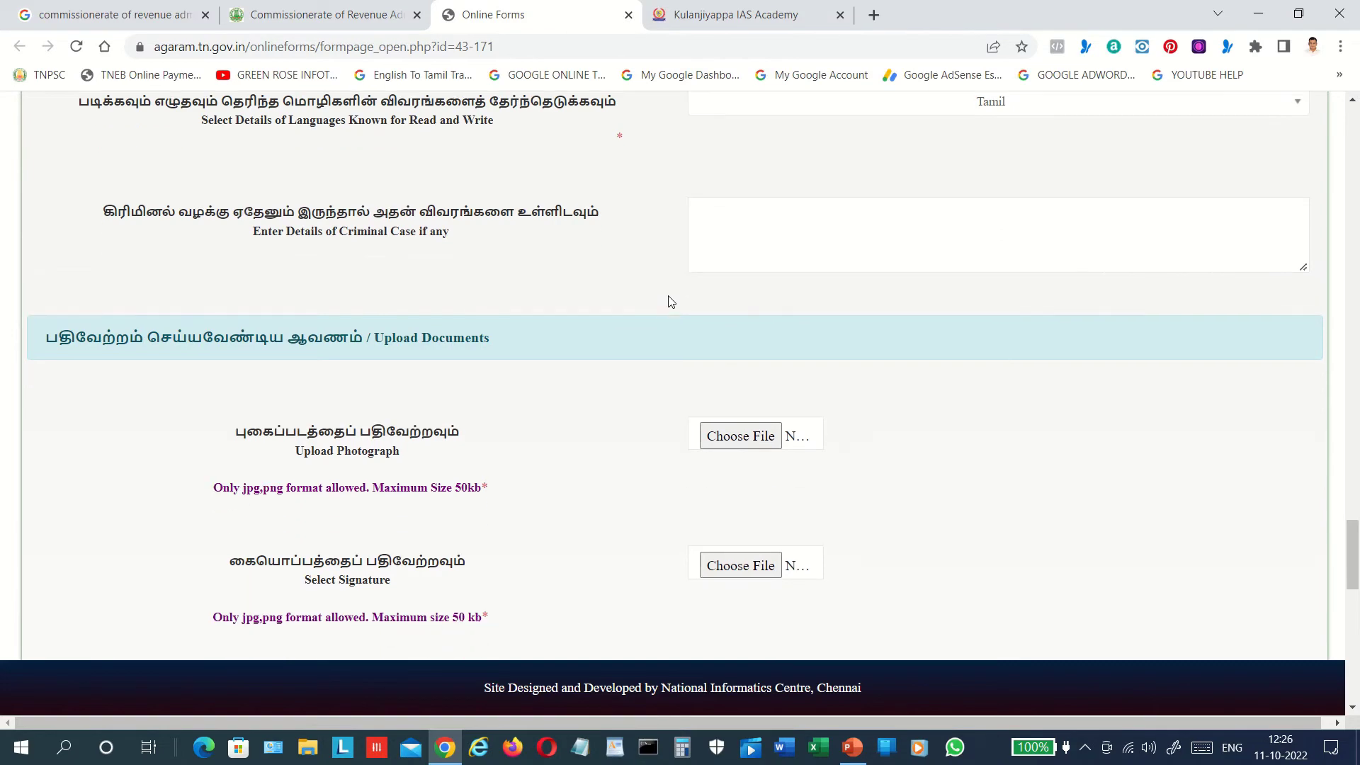
scroll(671, 302, down, 8)
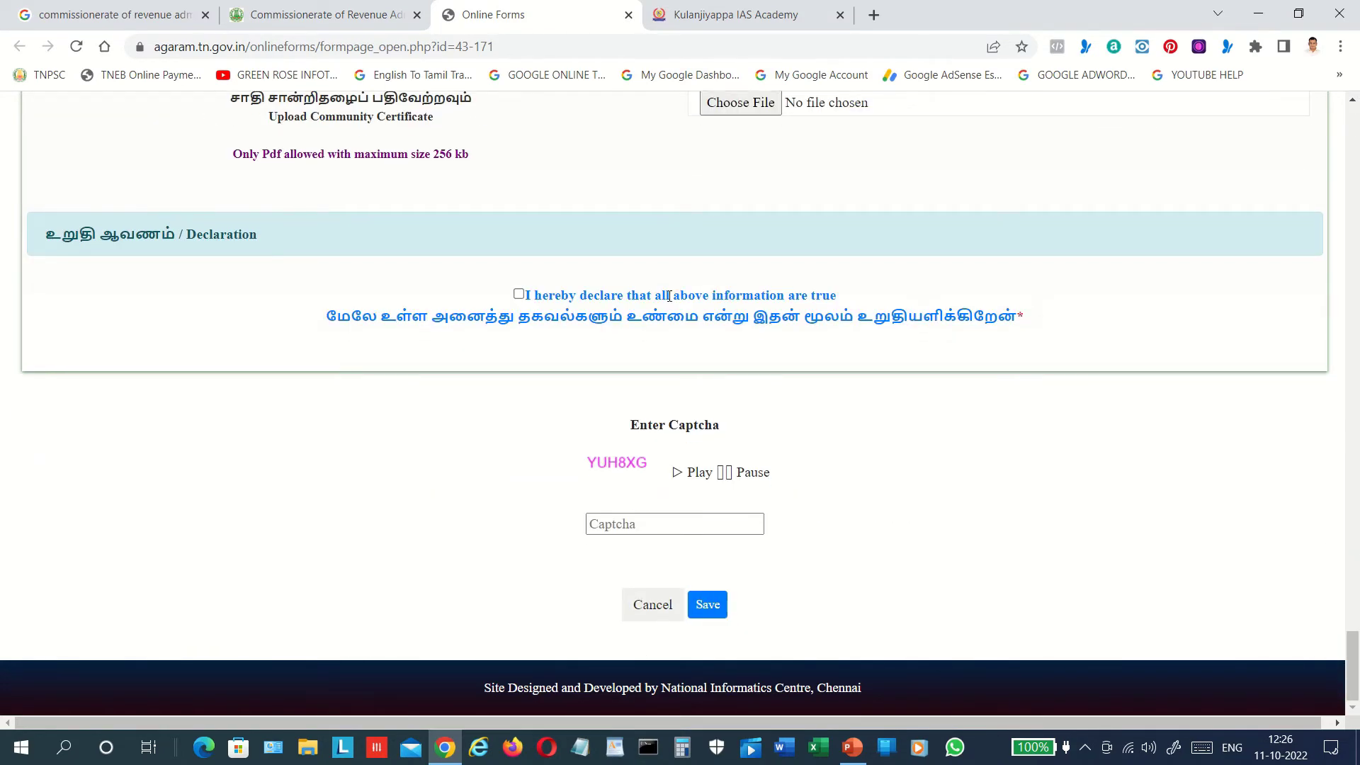
scroll(669, 296, up, 3)
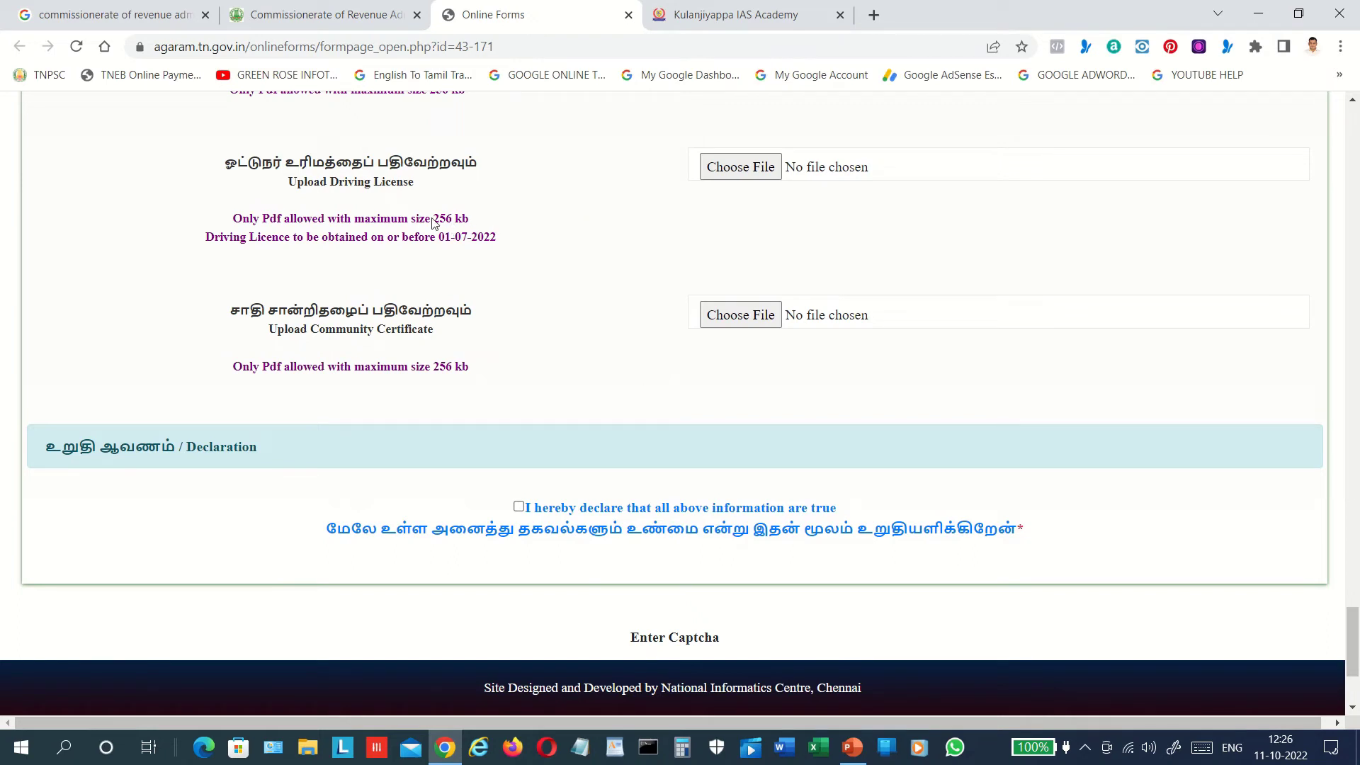
drag(433, 222, 477, 224)
click(482, 223)
drag(440, 241, 504, 248)
click(503, 248)
Step: Review the format and size requirements for the educational and native certificates, the signature and the photograph
scroll(516, 374, up, 3)
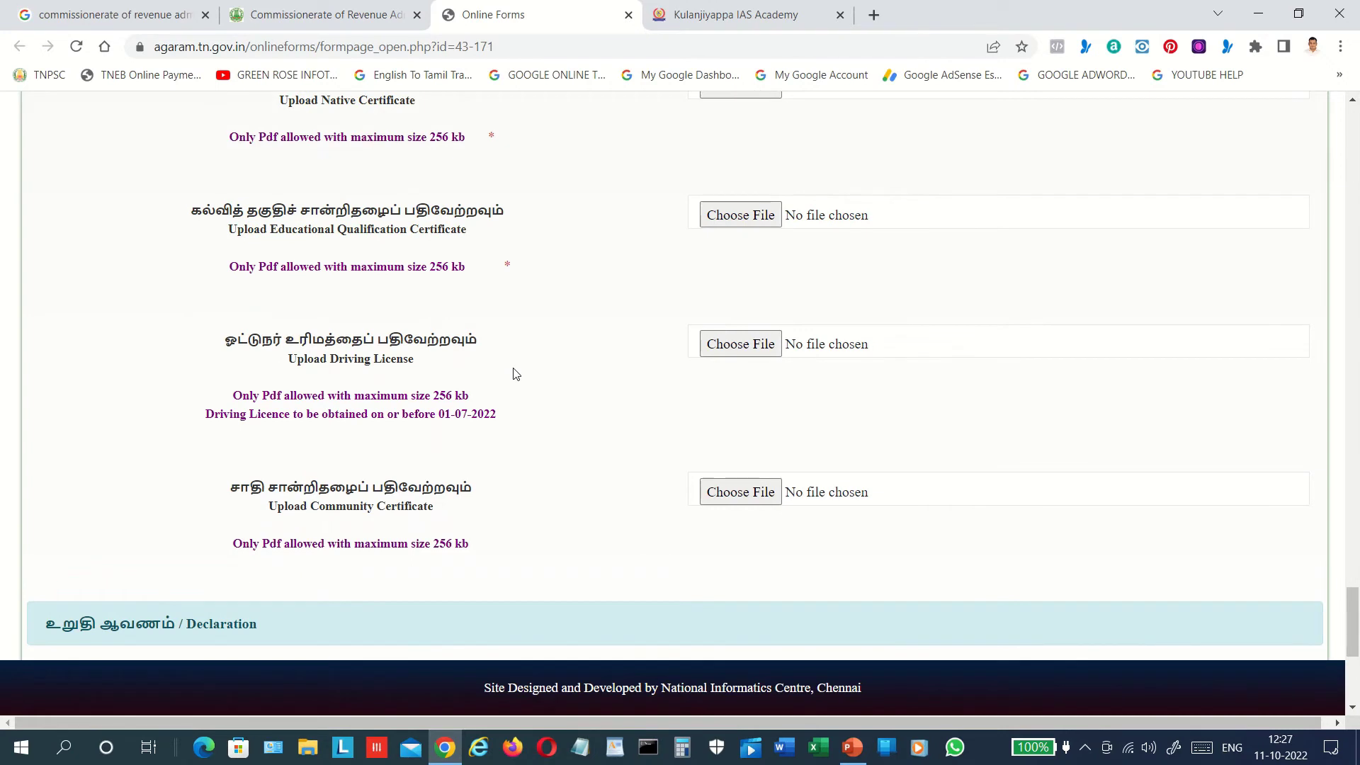
scroll(517, 374, up, 1)
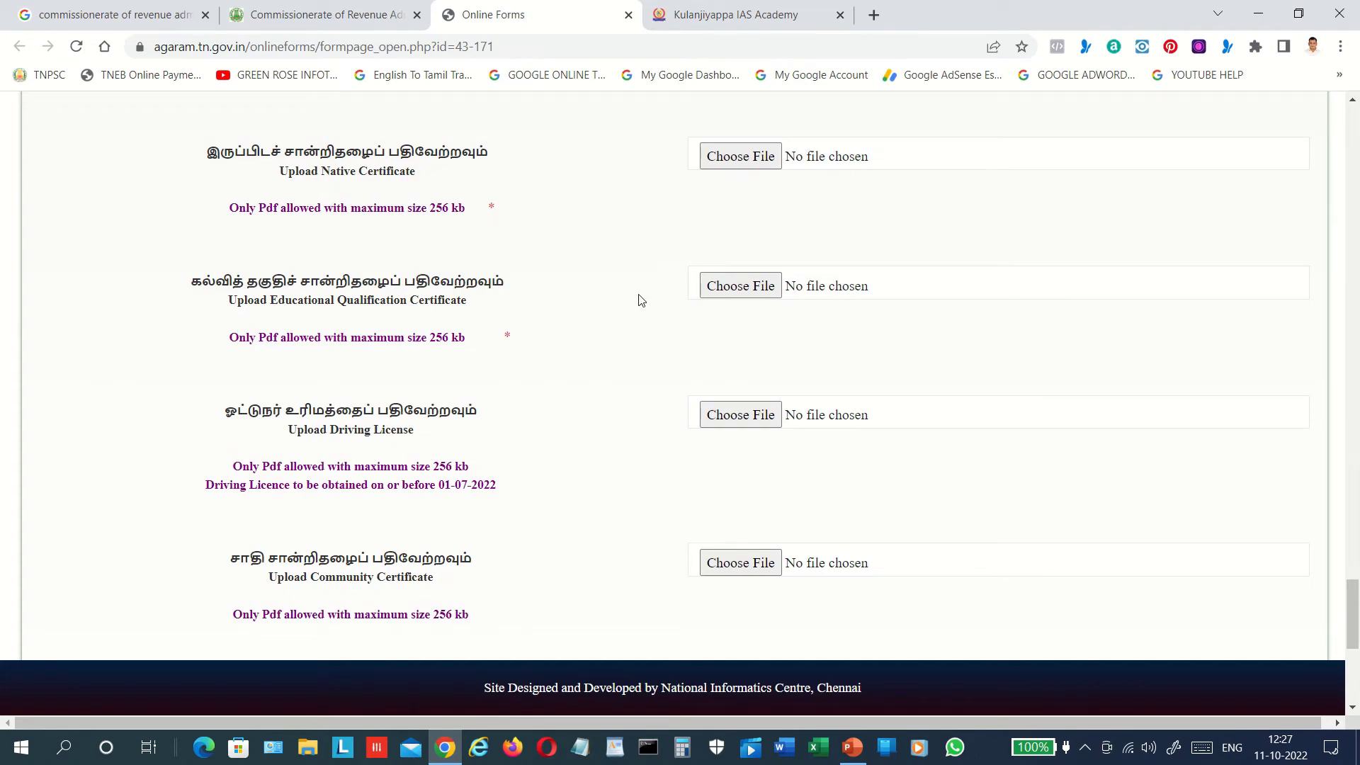
scroll(641, 300, up, 2)
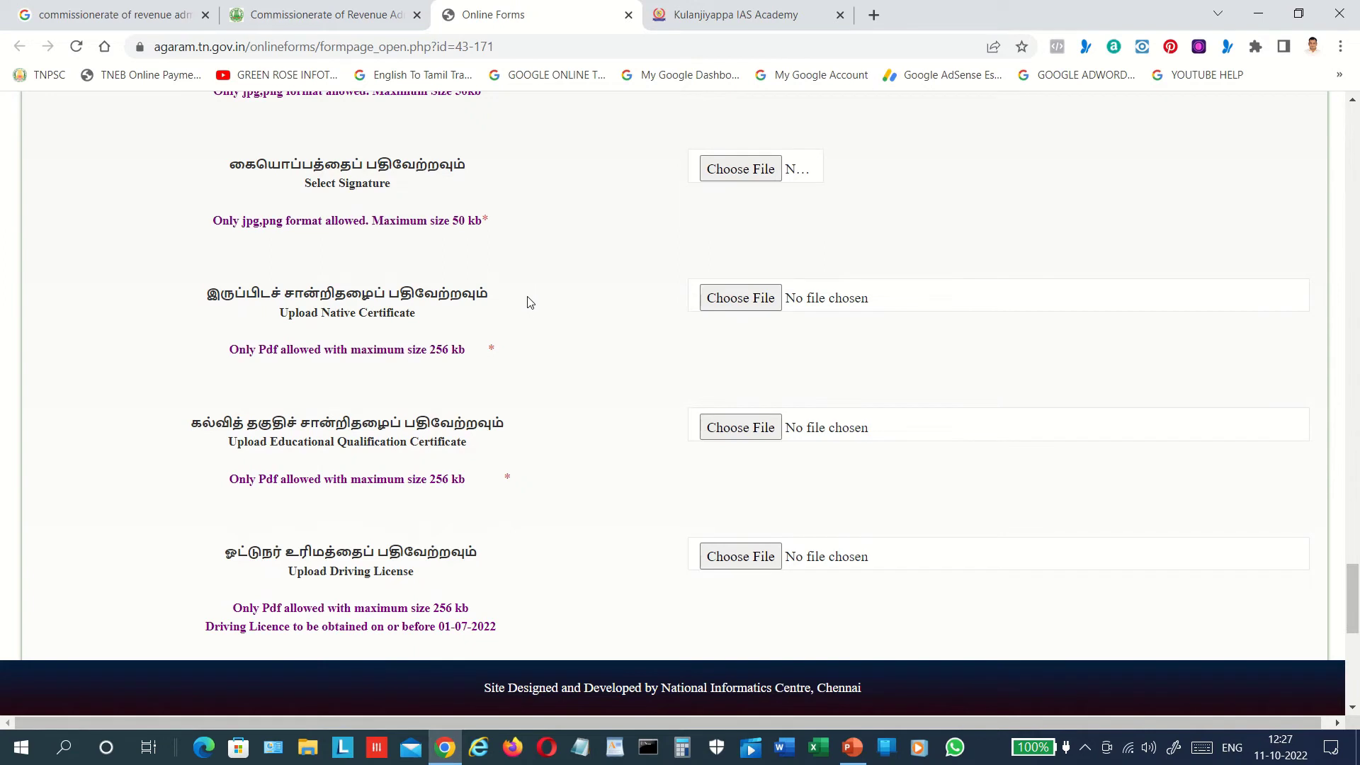
scroll(530, 302, up, 1)
scroll(530, 303, up, 1)
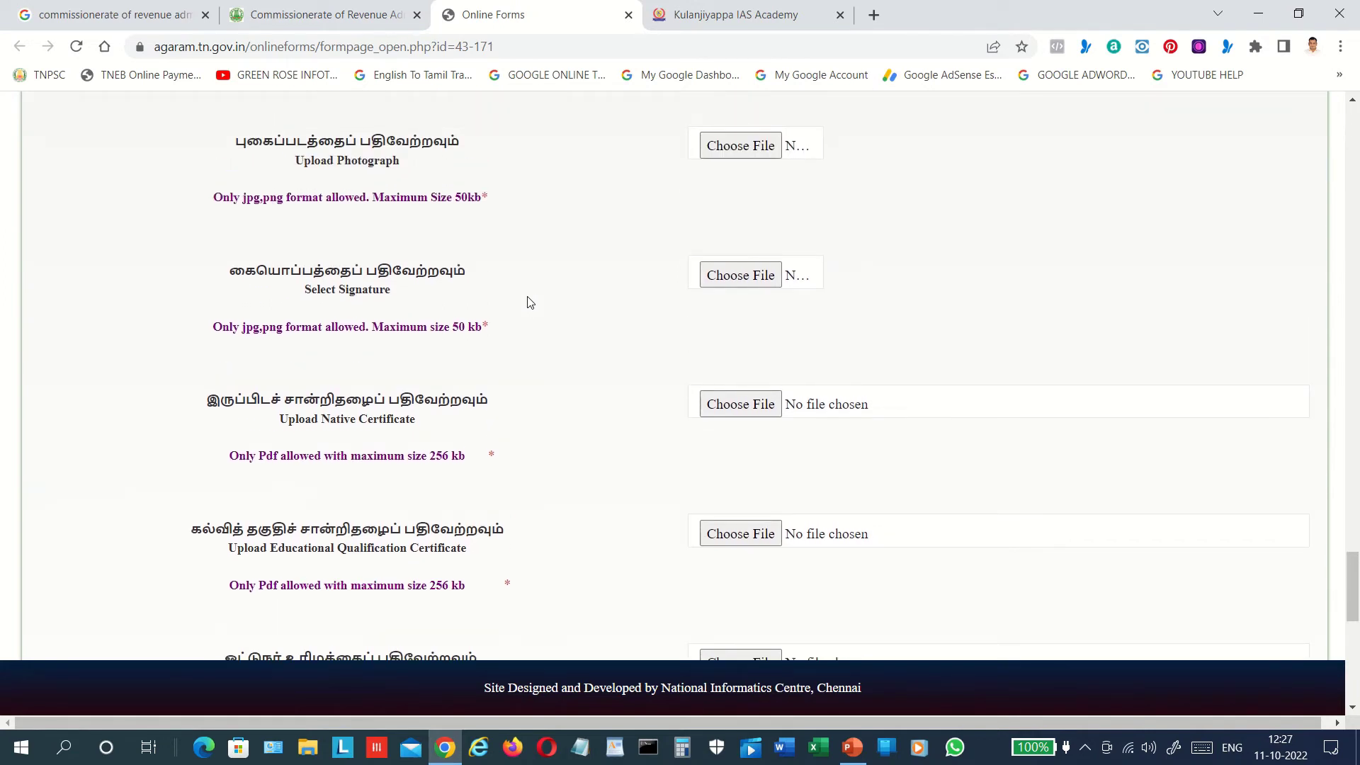
scroll(530, 302, up, 1)
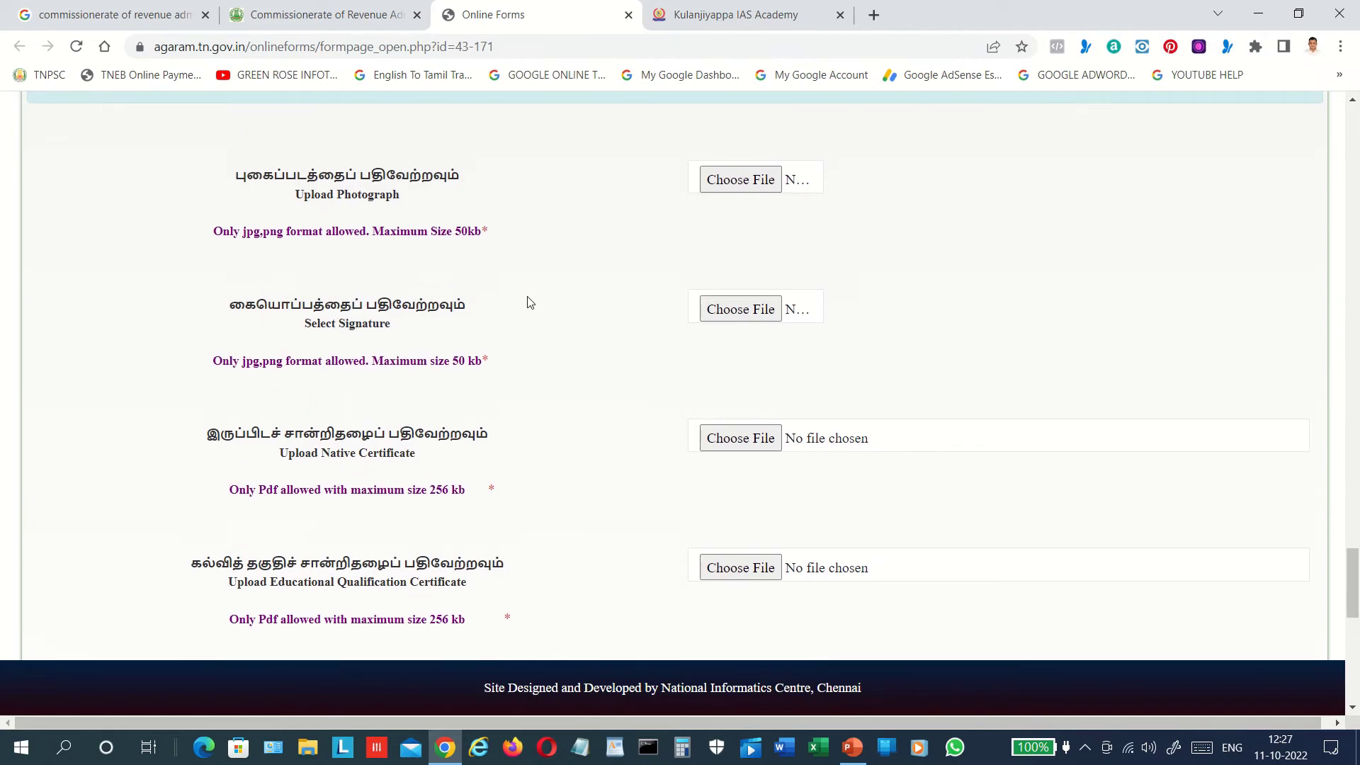
Step: Enter the displayed captcha code in the Captcha field at the end of the form
scroll(529, 302, down, 1)
scroll(530, 302, down, 8)
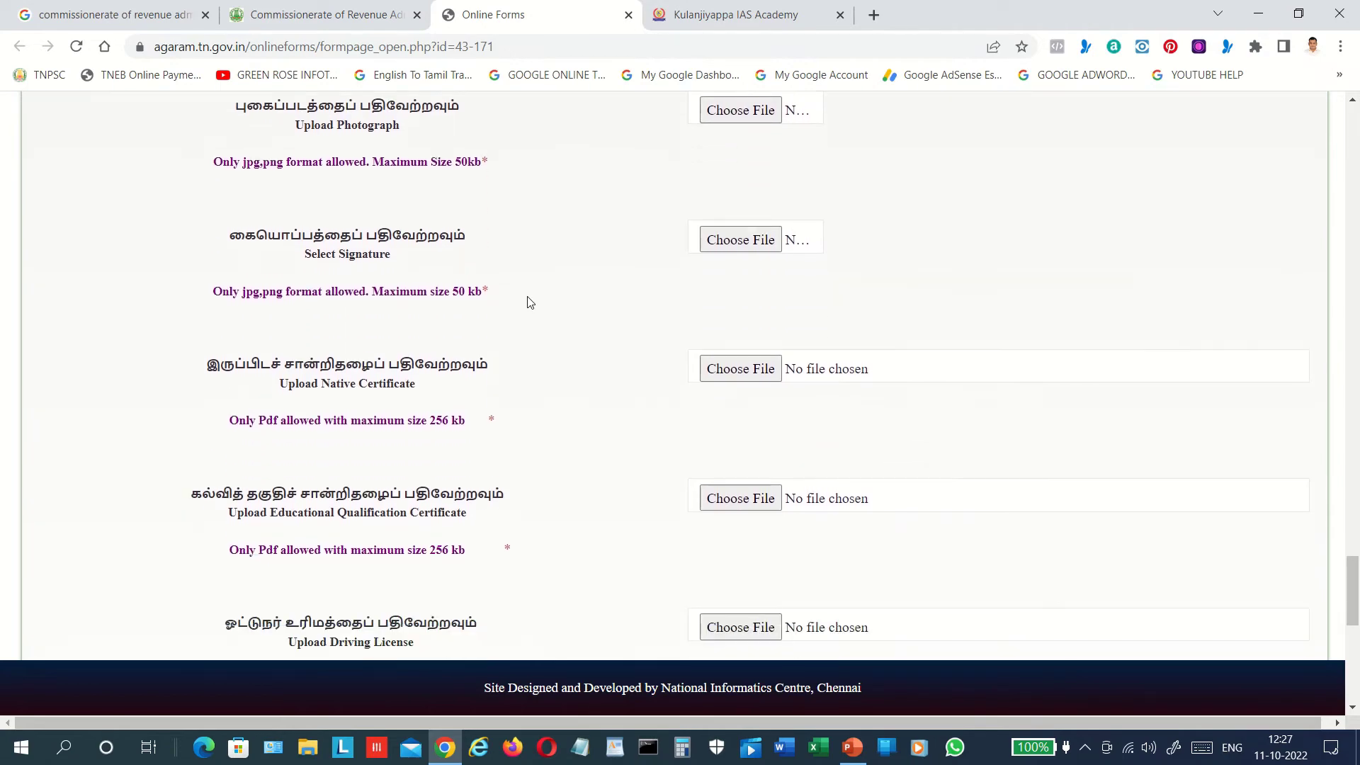
scroll(529, 303, down, 3)
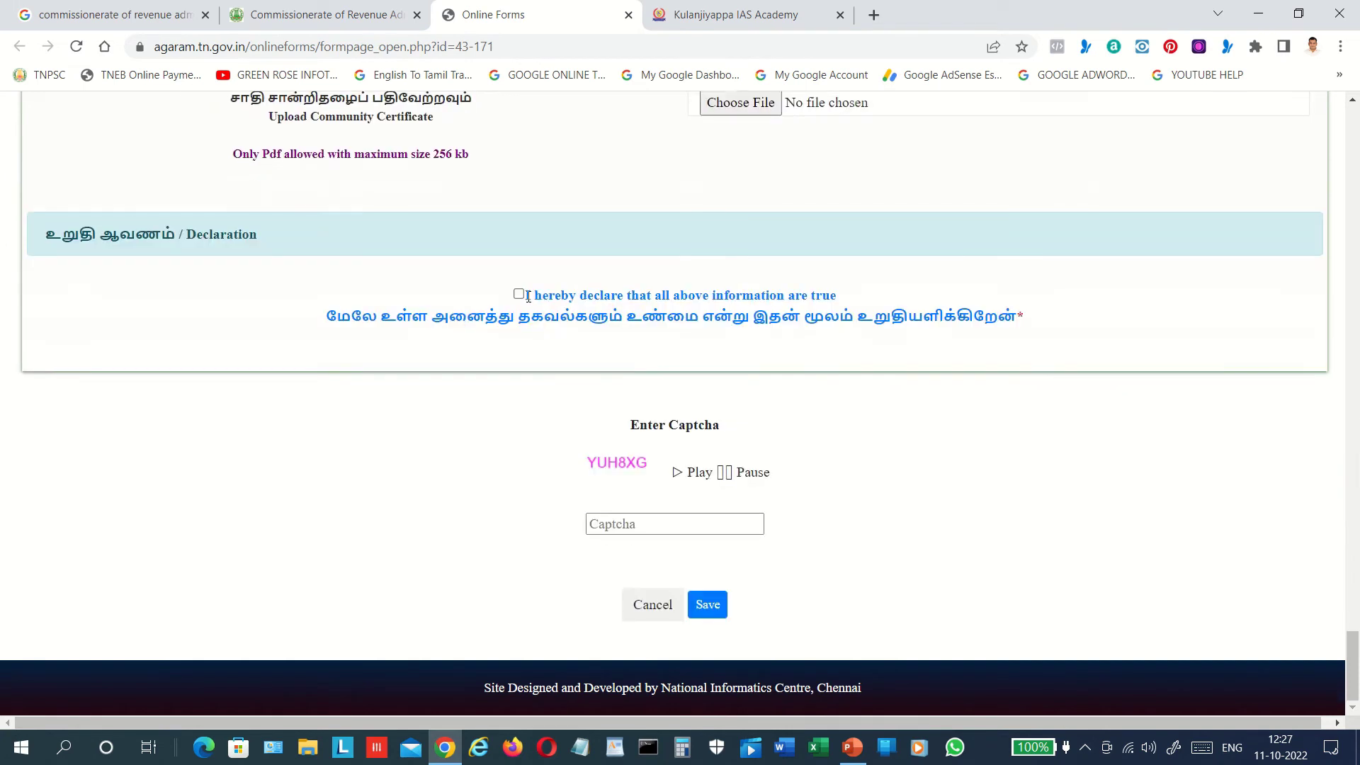
click(626, 524)
key(Caps_Lock)
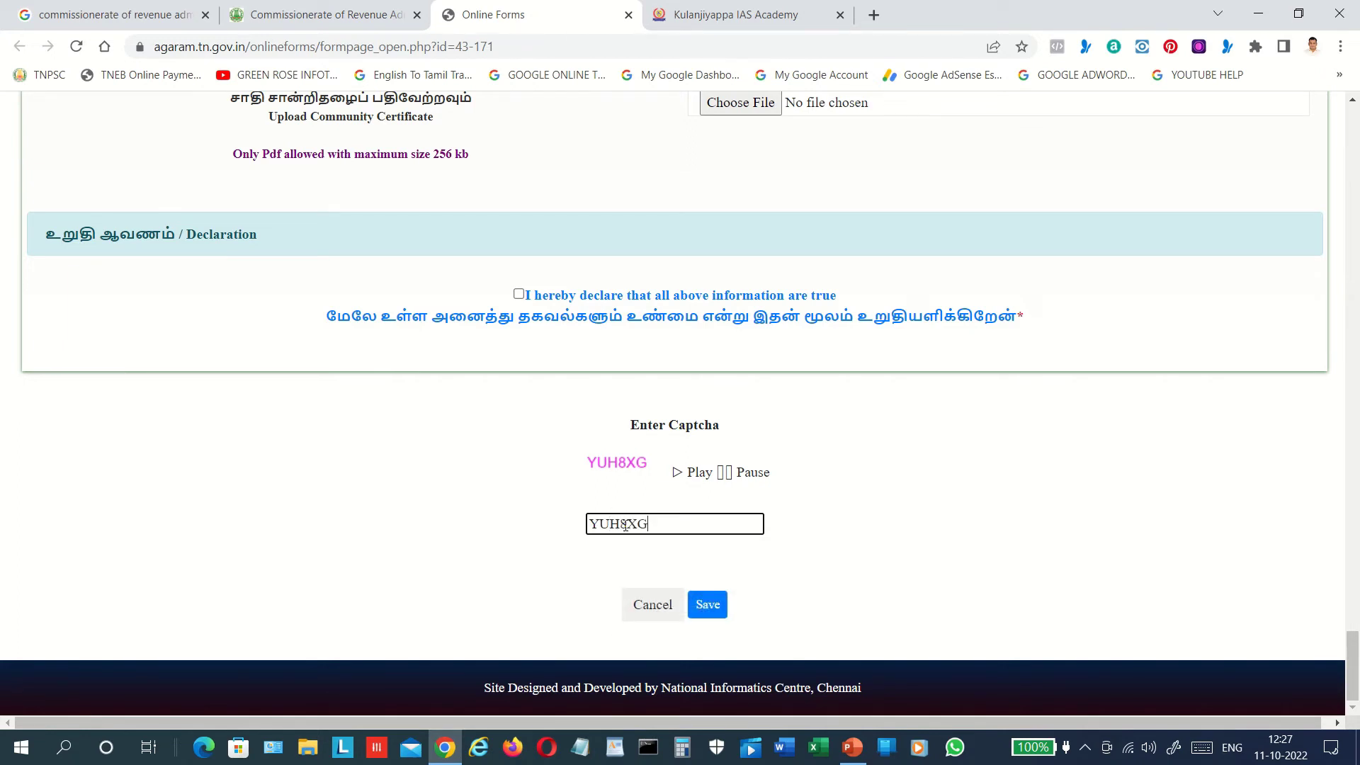
click(539, 527)
Step: Switch to the Commissionerate of Revenue Administration site and open its TN Government Website link, accepting the move to an external website
click(1355, 118)
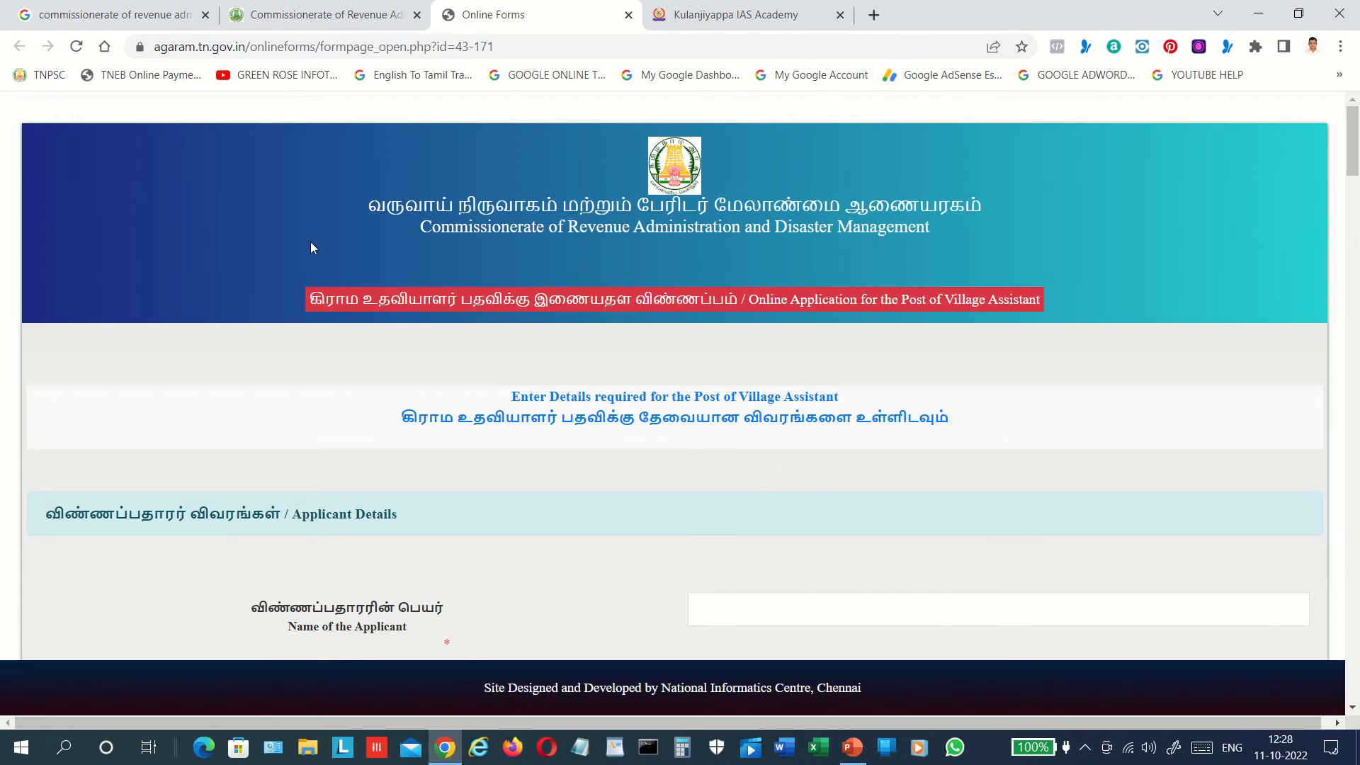
click(305, 18)
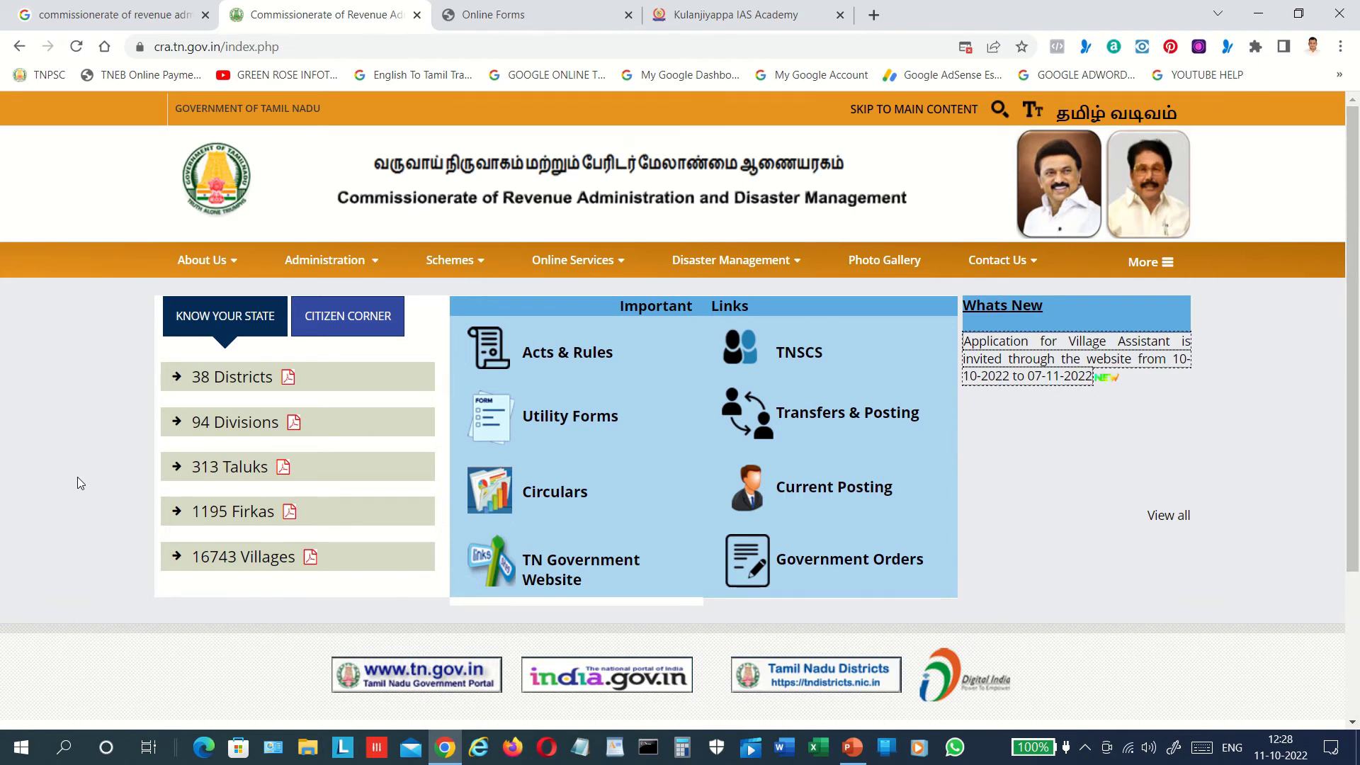
click(1158, 519)
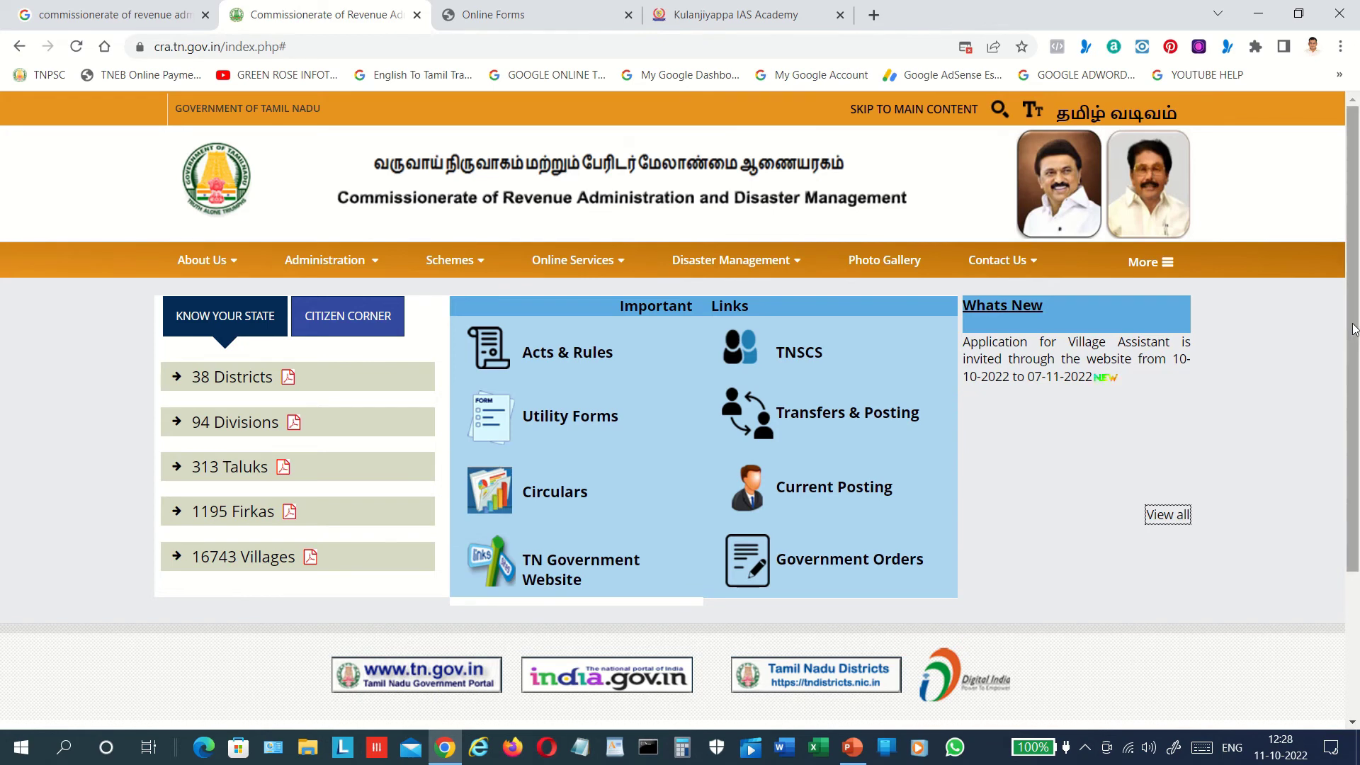
drag(1355, 331, 1357, 414)
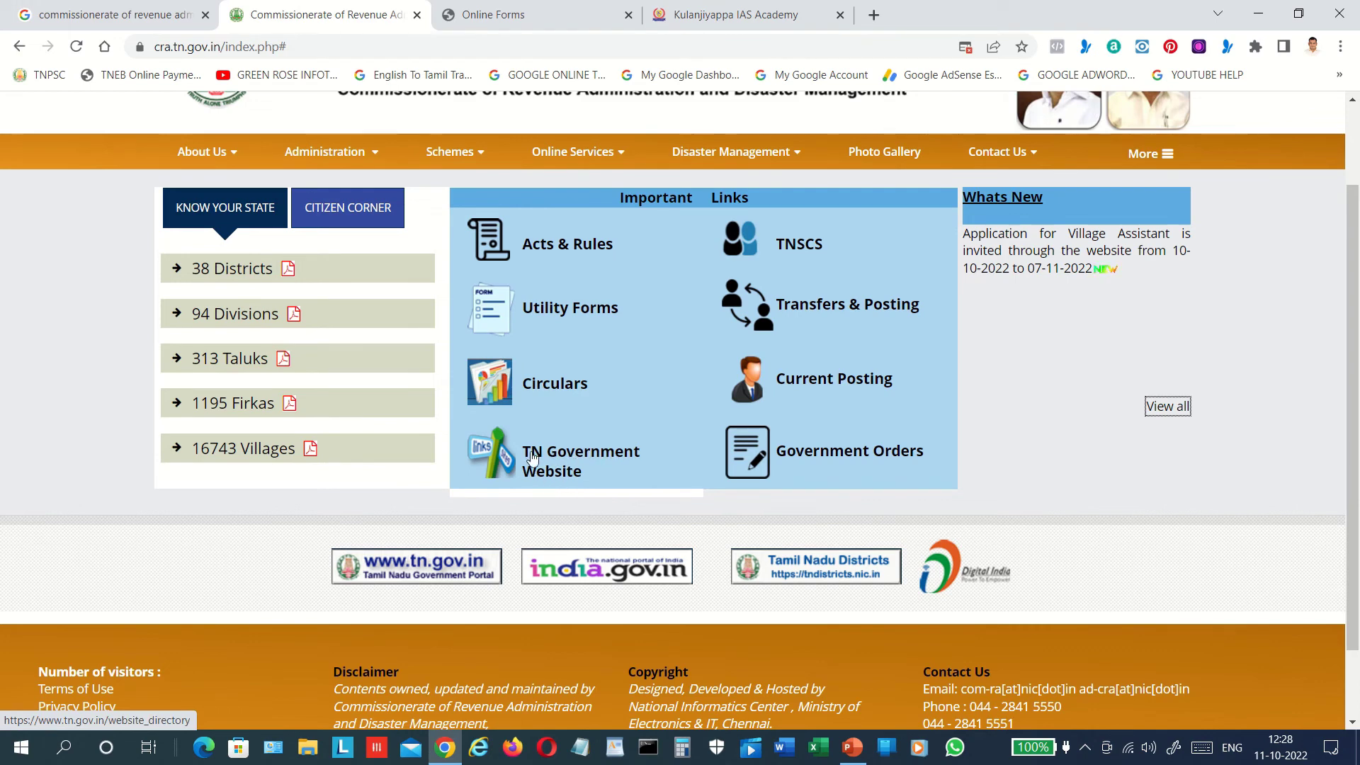
click(580, 464)
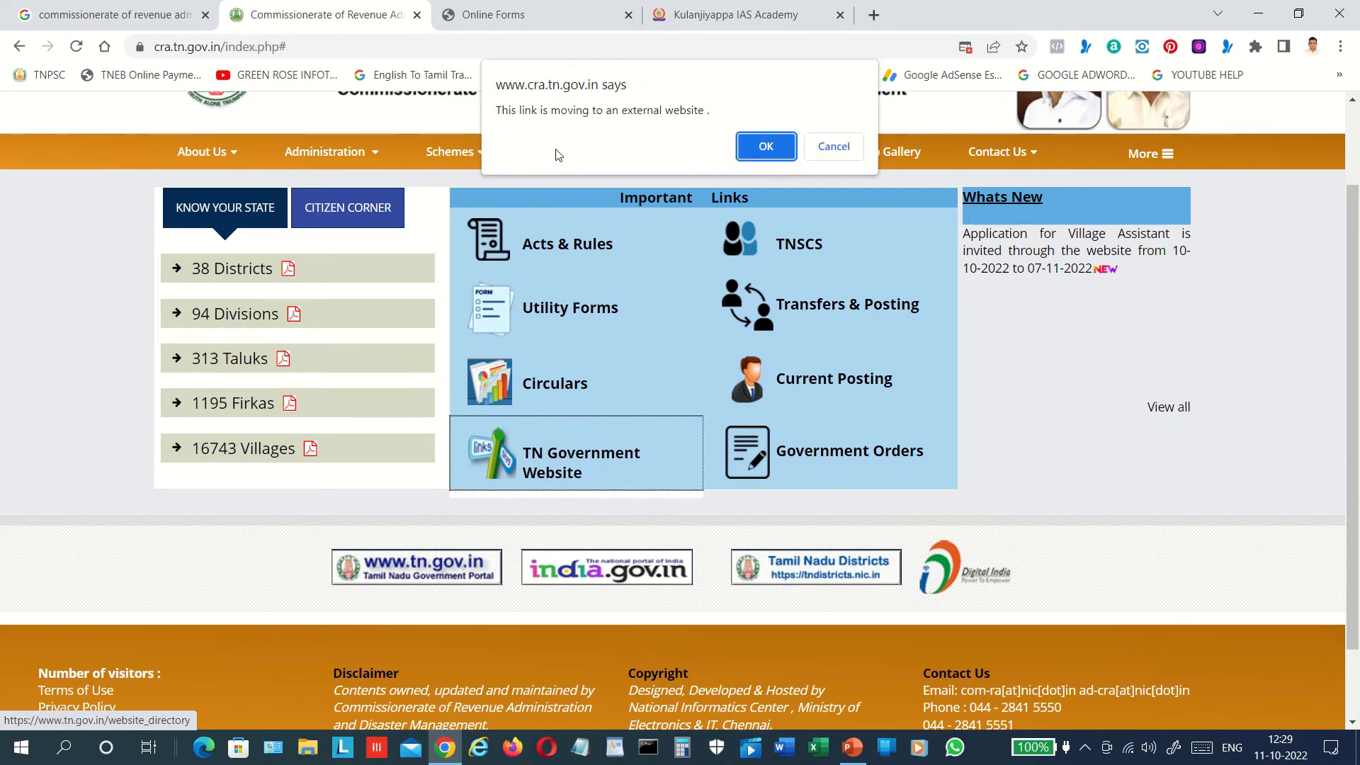
click(750, 145)
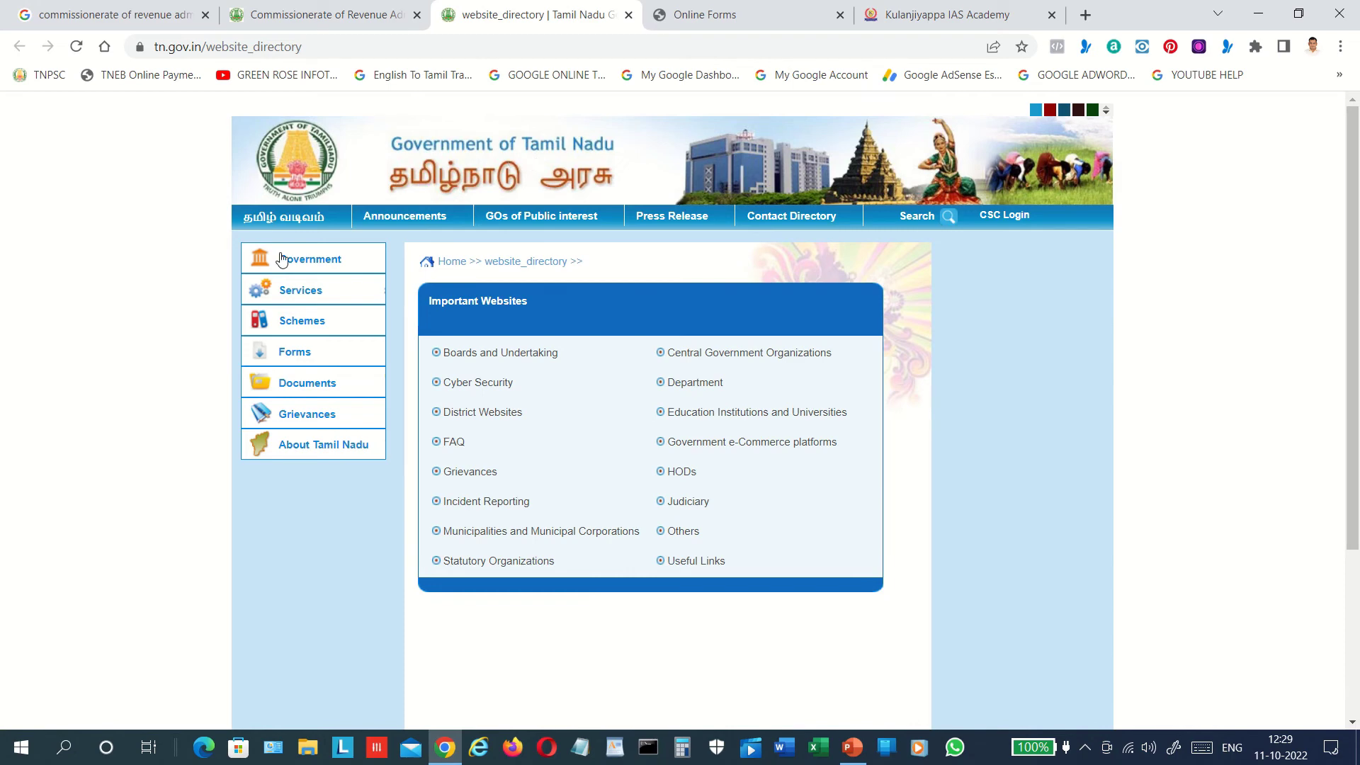
Step: Go back to the Commissionerate site and open the Tamil Nadu Districts portal, accepting the external link and continuing to the insecure site
click(326, 15)
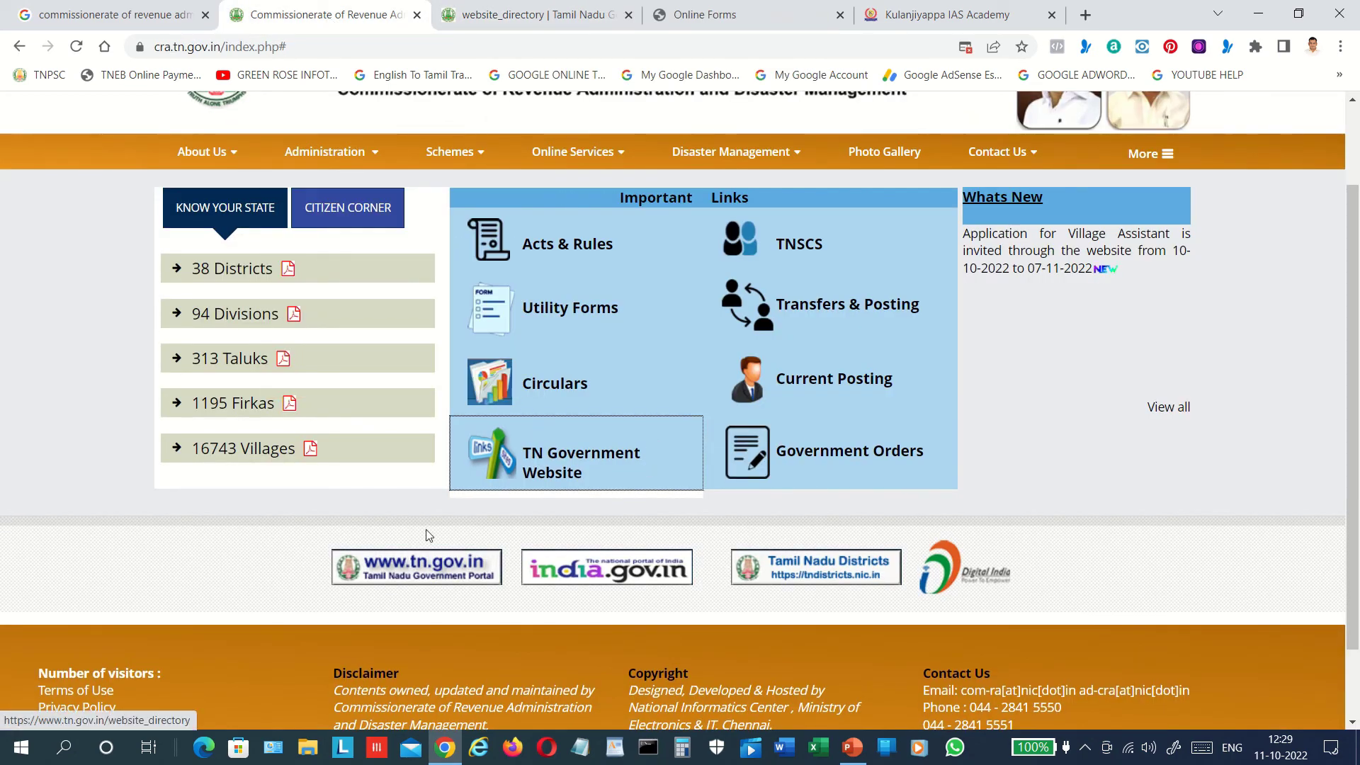
click(53, 316)
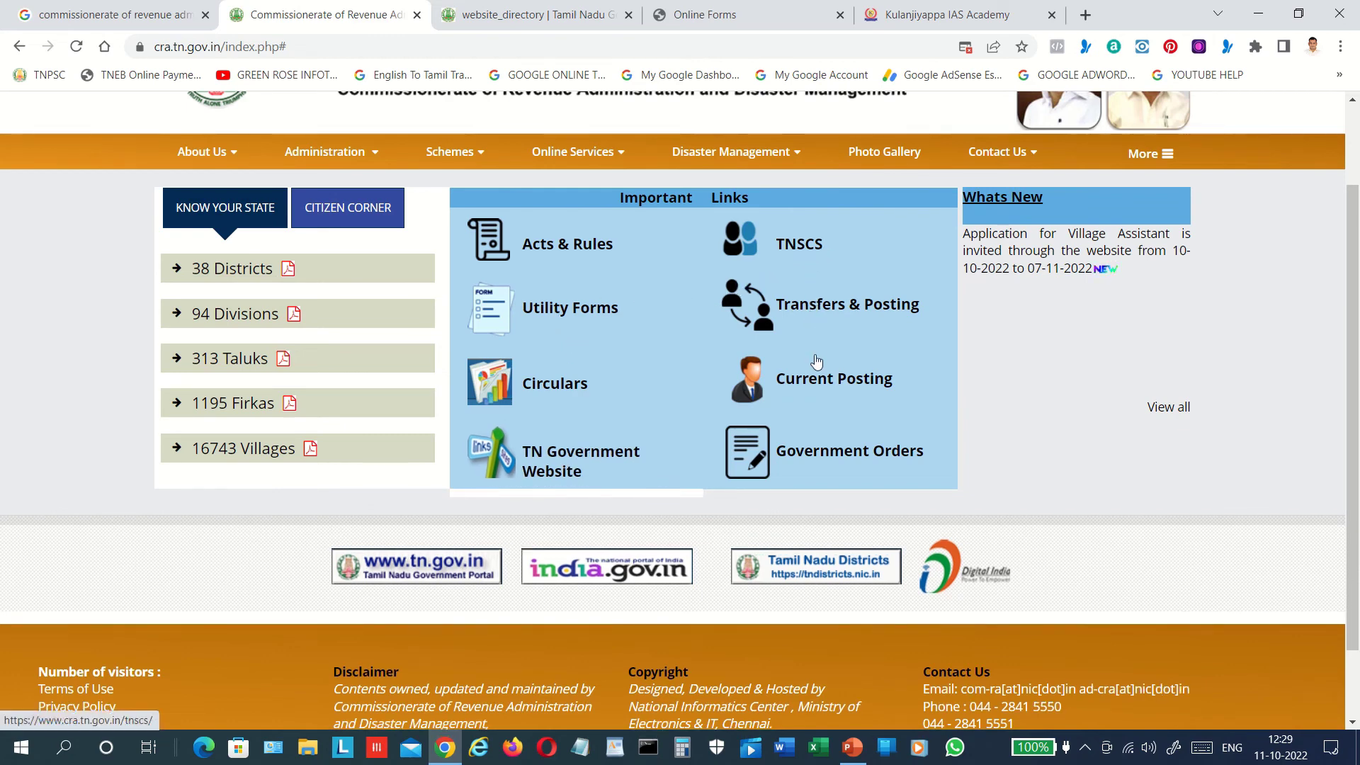
click(859, 569)
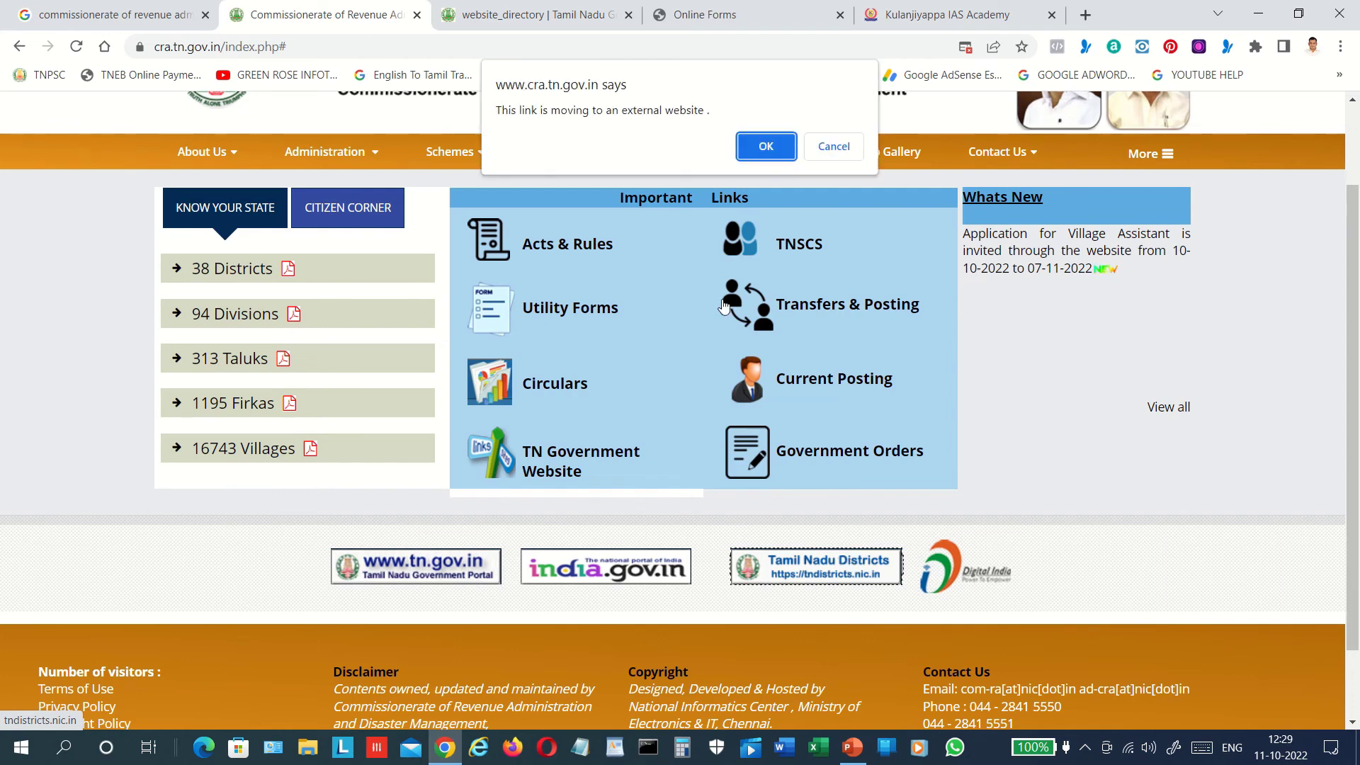
click(759, 152)
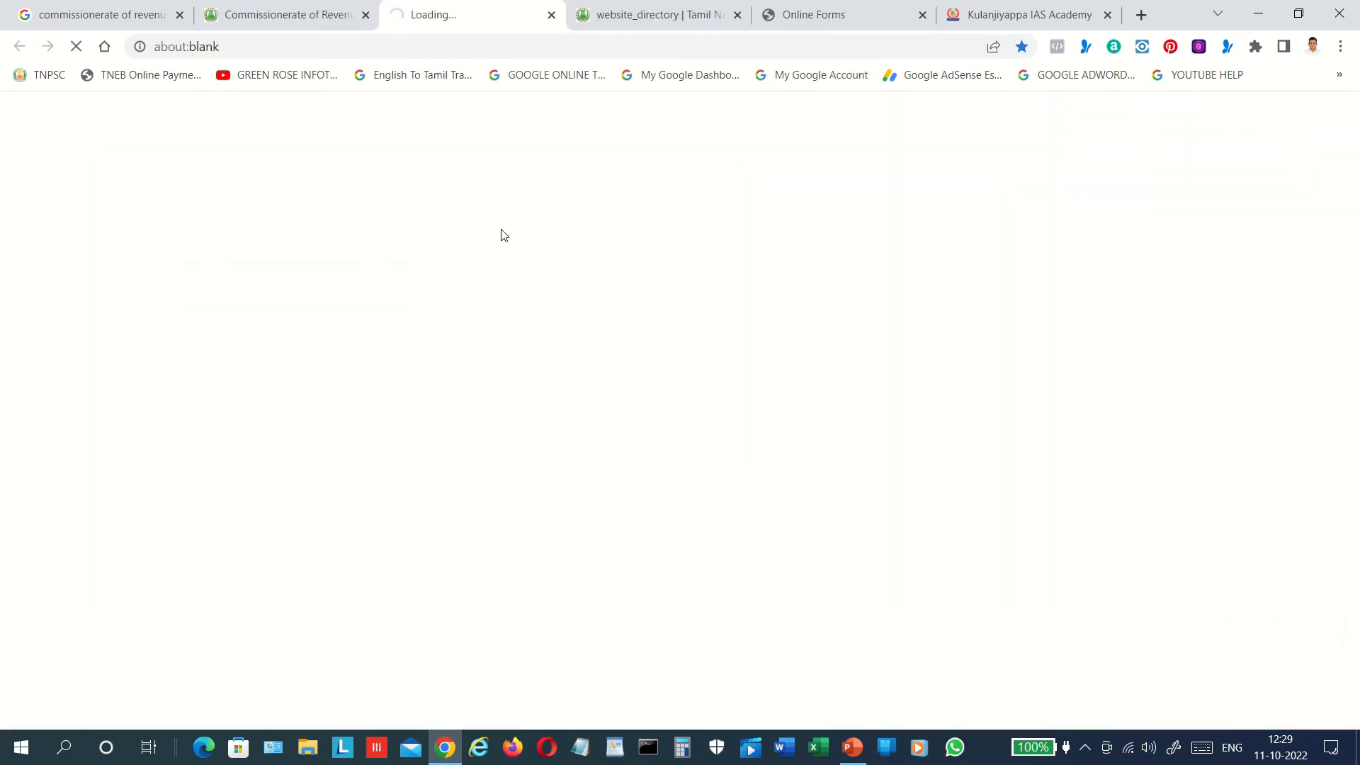
scroll(495, 252, up, 3)
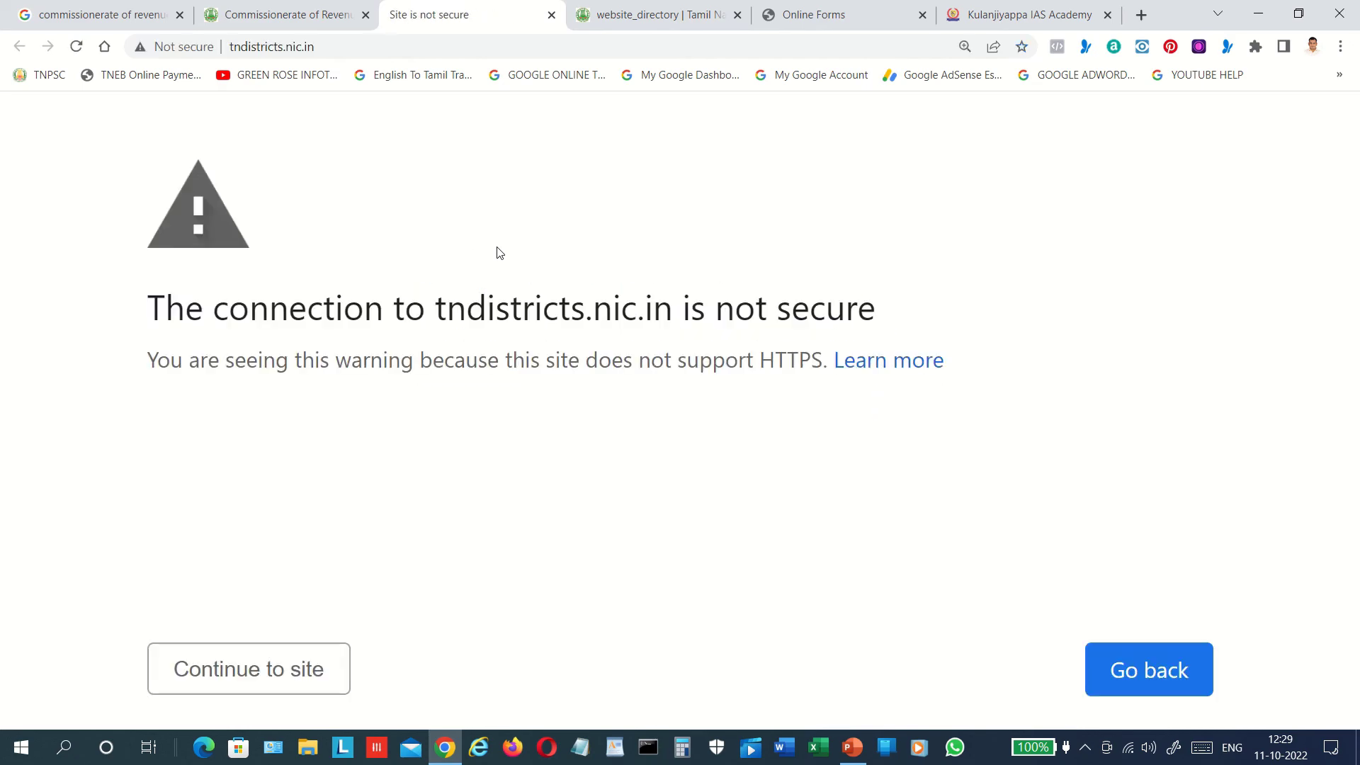
click(223, 674)
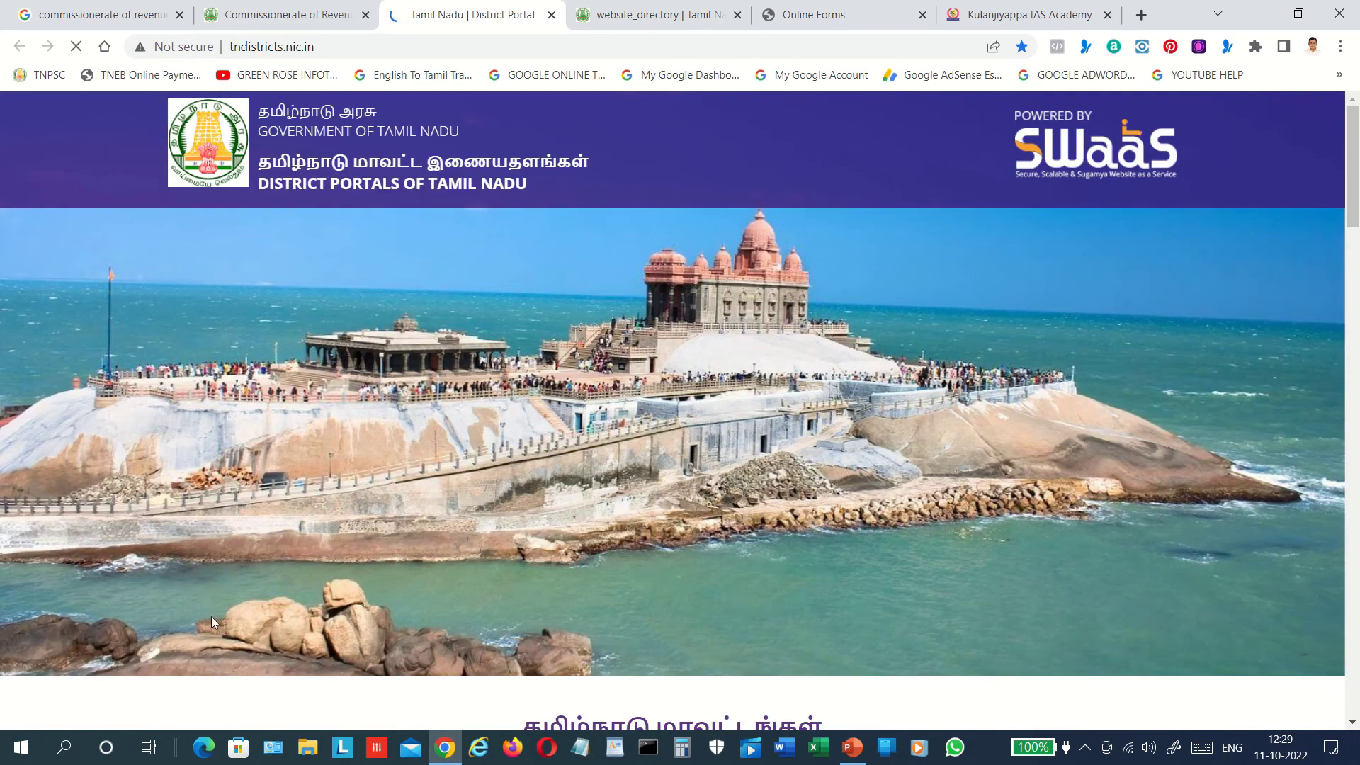